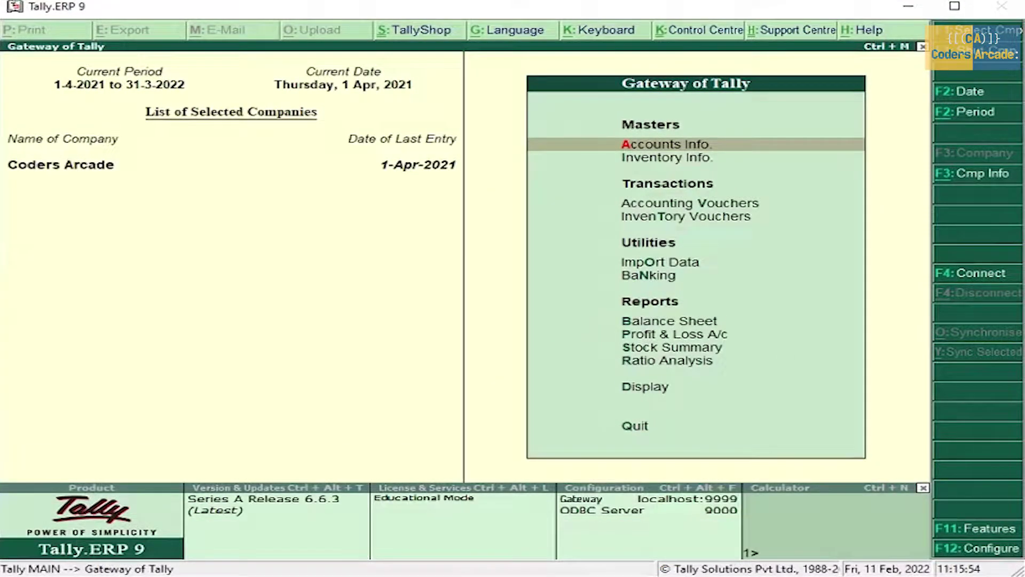
Step: Create company Bhargavi with a Bangalore address, country India, state Karnataka and its pincode
key(alt+F3)
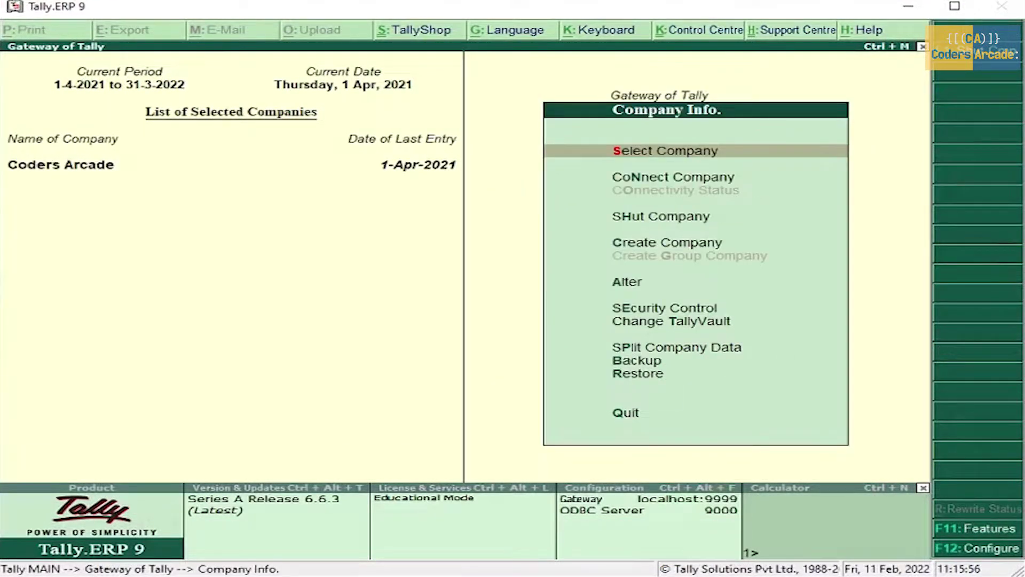
key(Down)
key(Down)
key(Down)
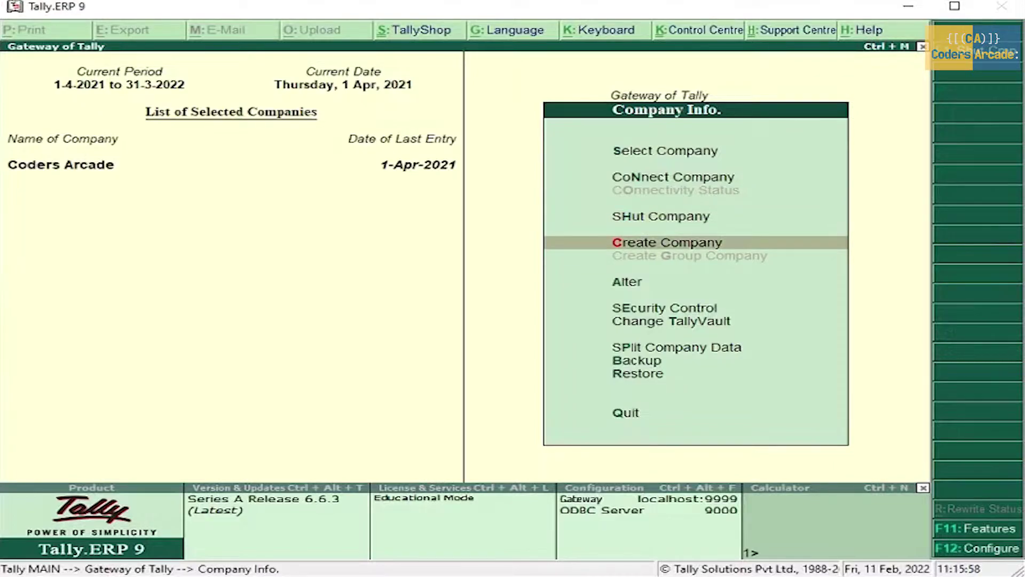
key(Return)
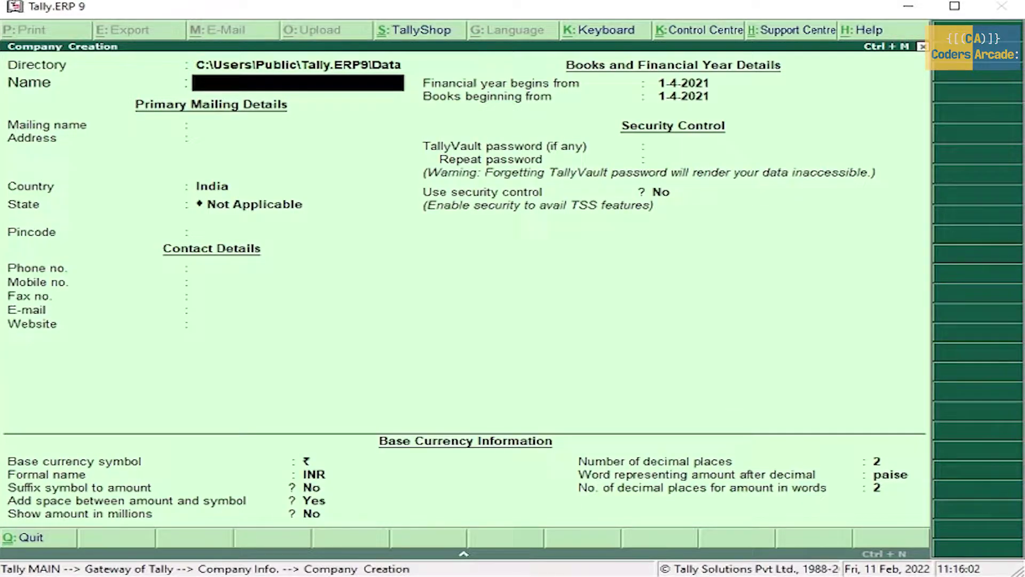
text(Bha)
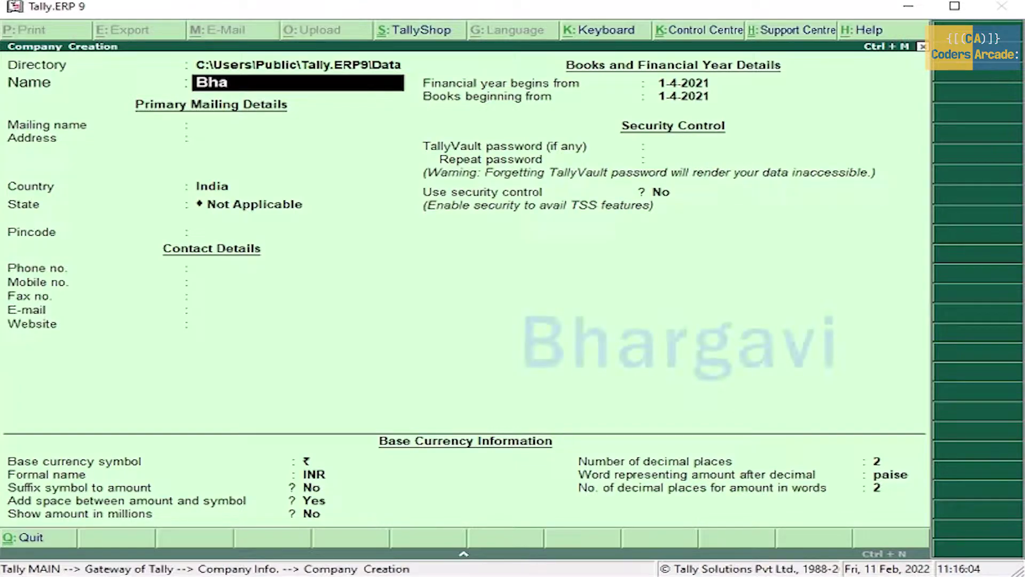
text(rgavi)
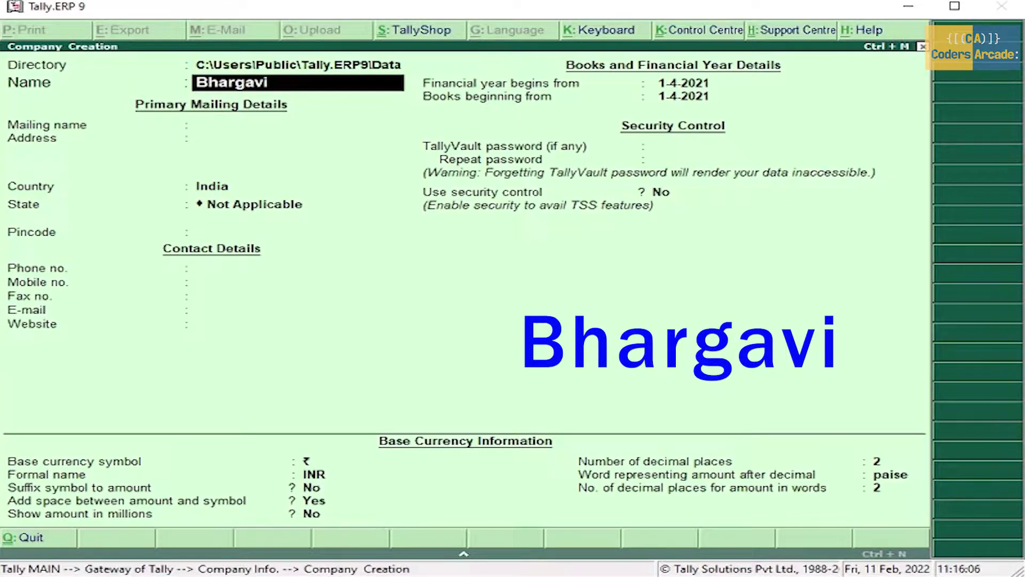
key(Return)
key(Return)
text(B)
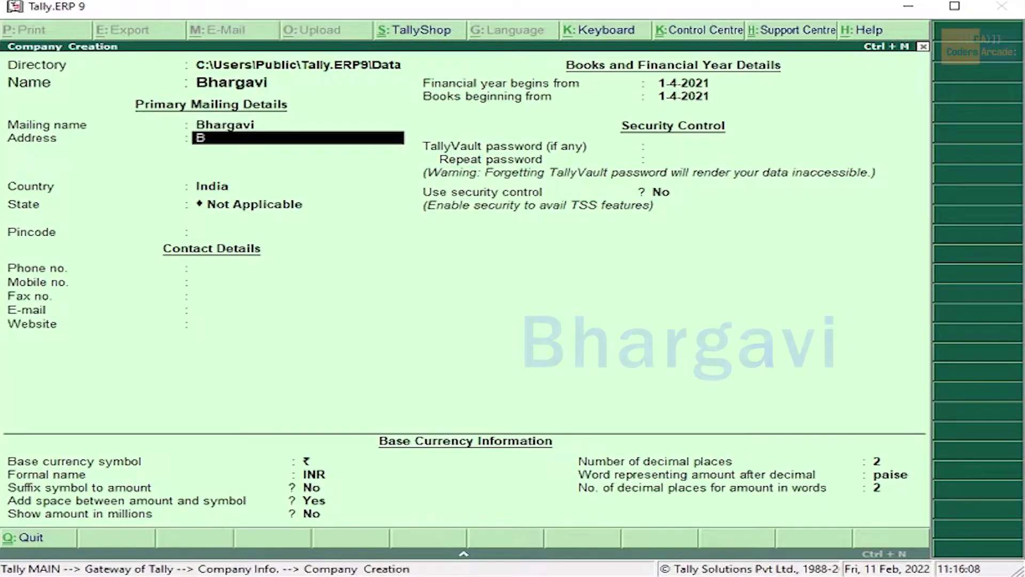
text(ang)
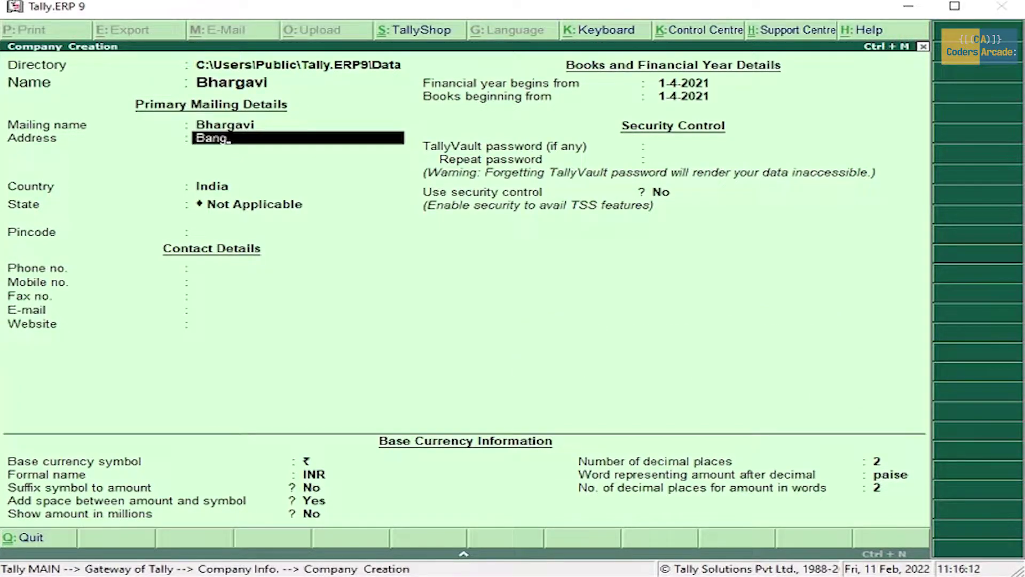
text(alore)
key(Return)
key(Return)
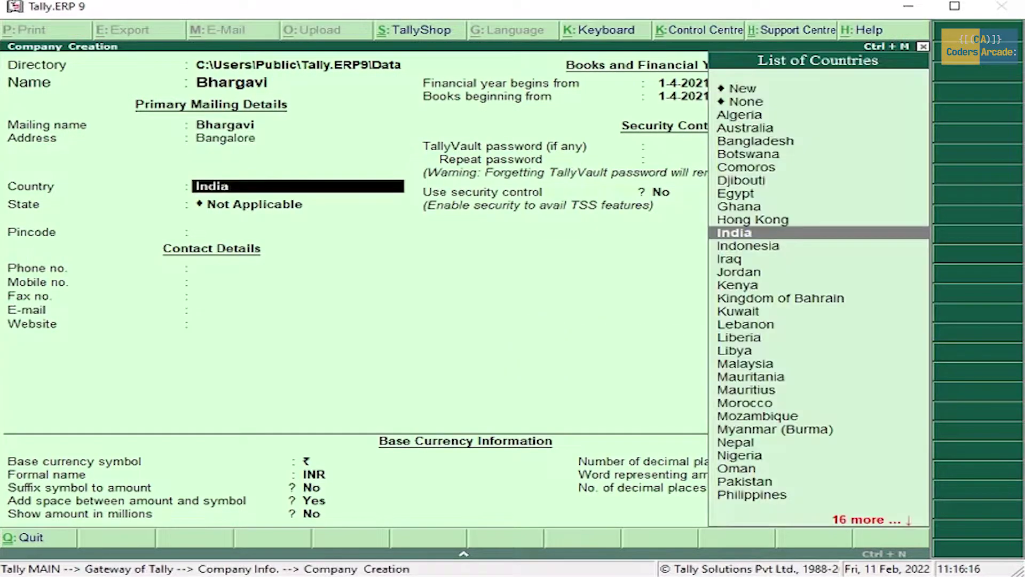
key(Return)
text(Ka)
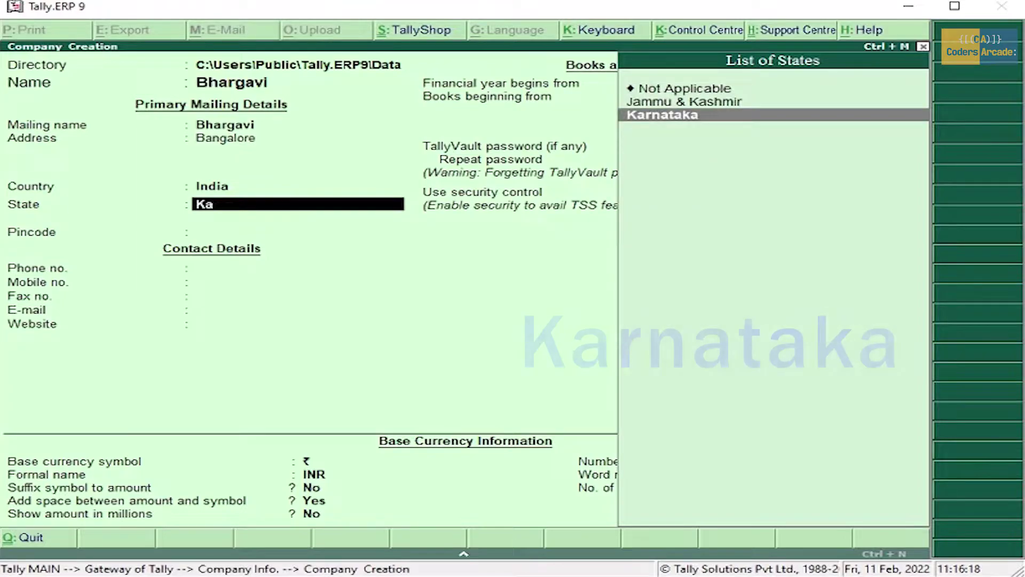
key(Return)
text(56006)
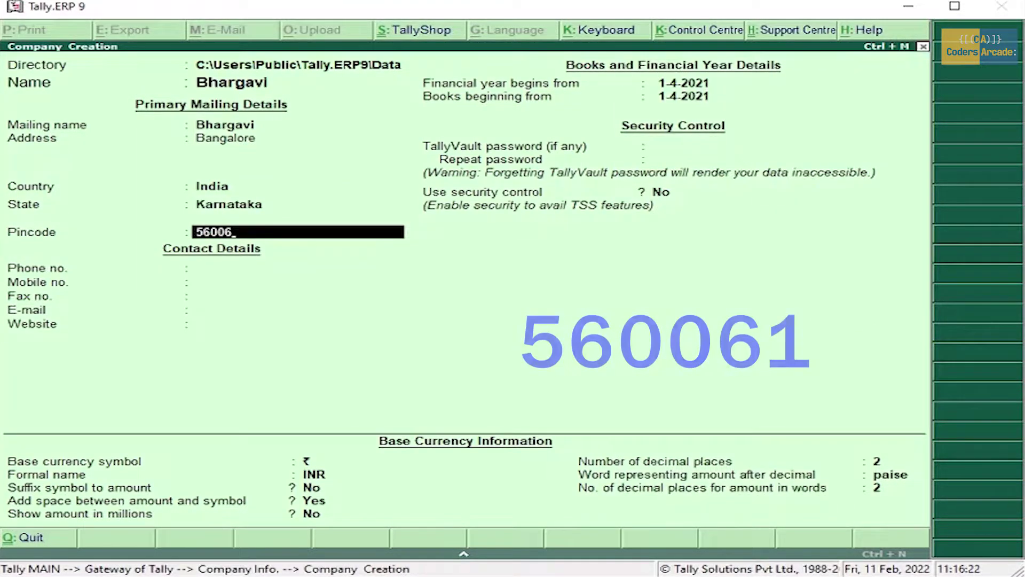
text(1)
key(Return)
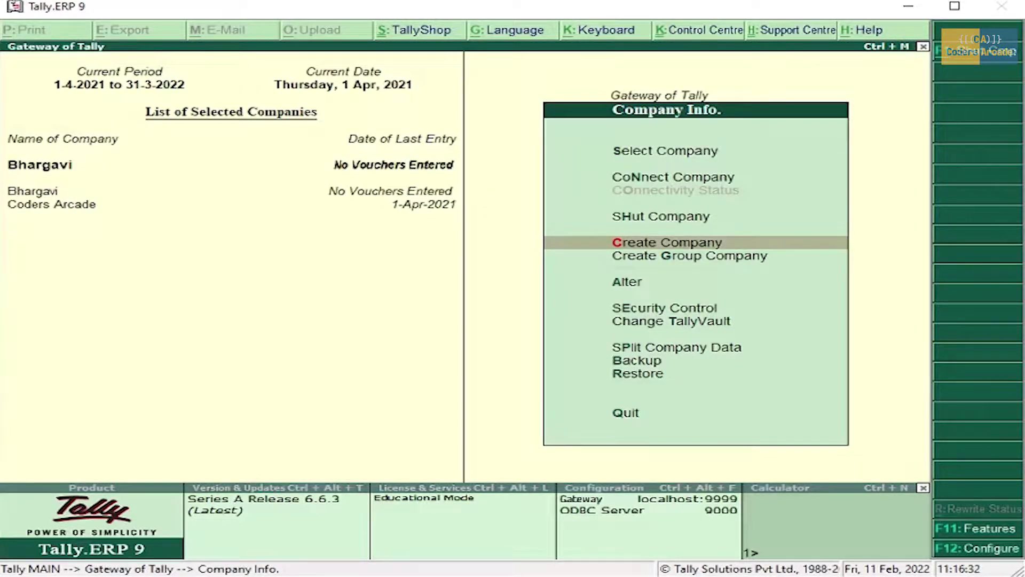
Step: Create the simple unit 'sets' with unit quantity code SET-SETS
key(Escape)
key(Down)
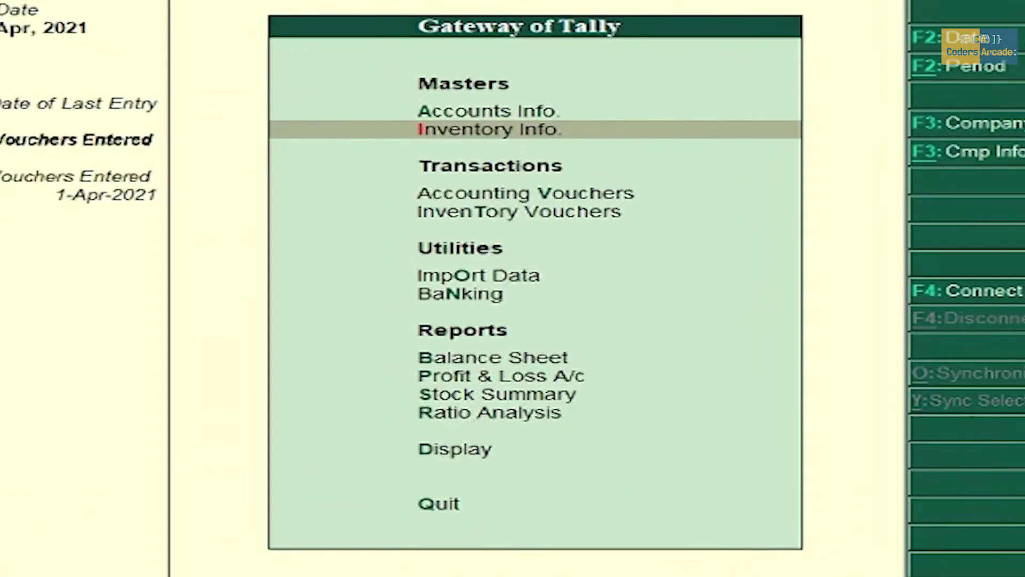
key(Return)
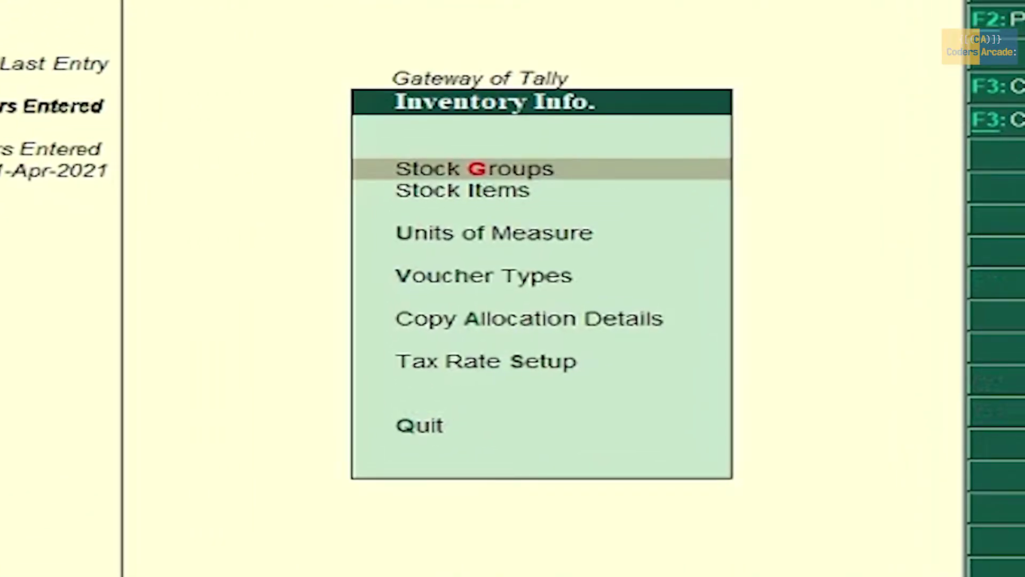
key(Down)
key(Down)
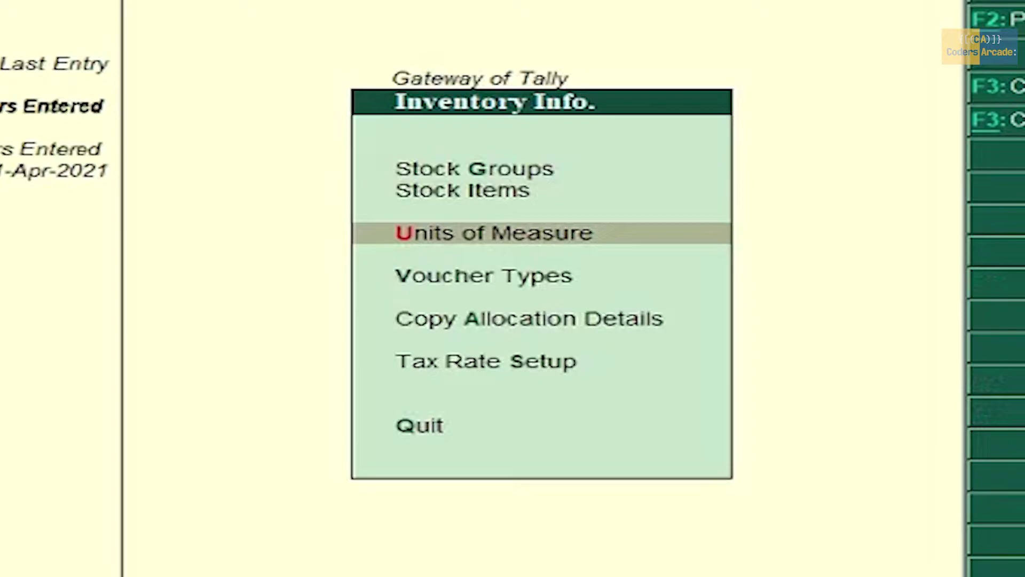
key(Return)
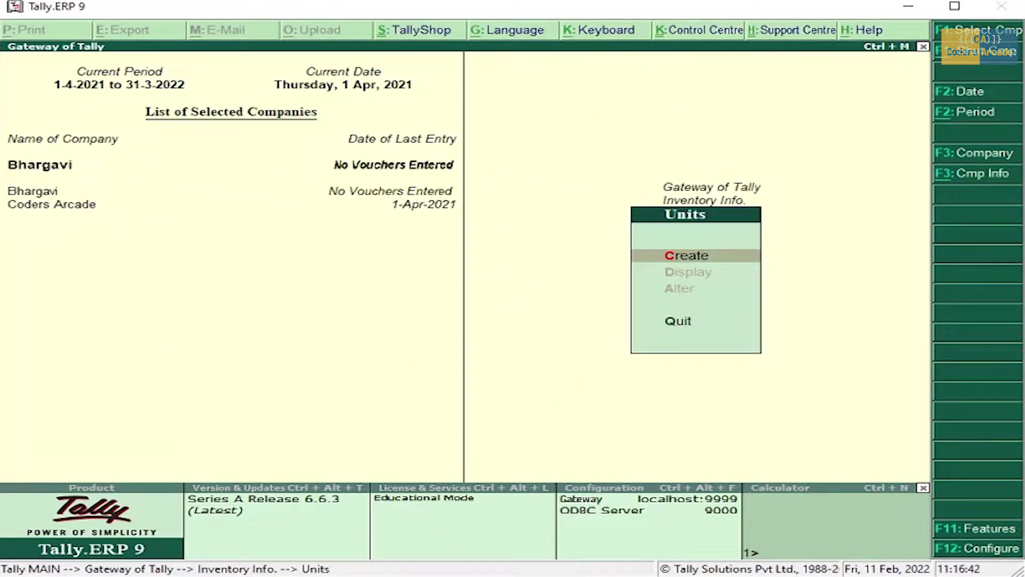
key(Return)
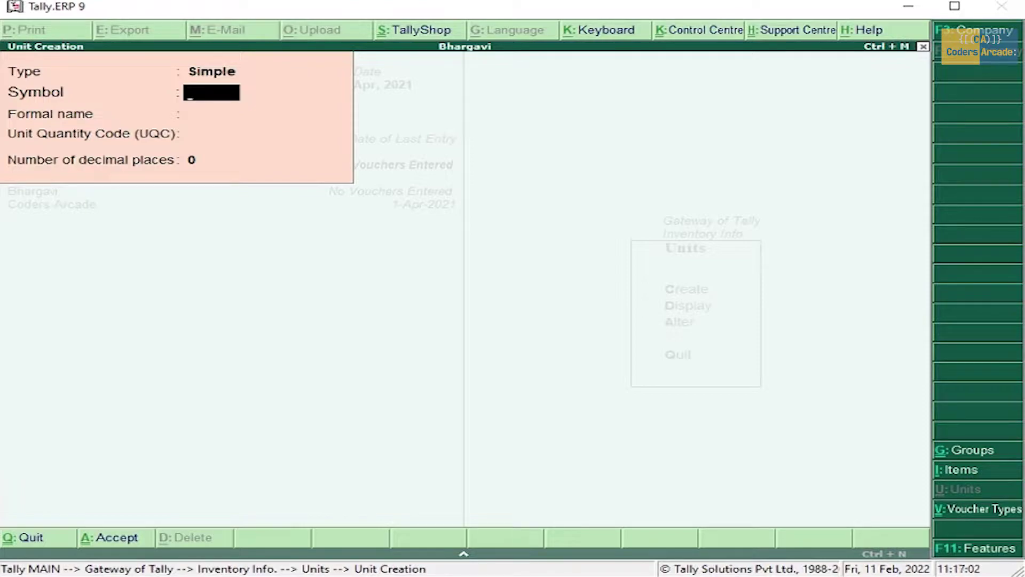
text(sets)
key(Return)
key(Return)
text(sets)
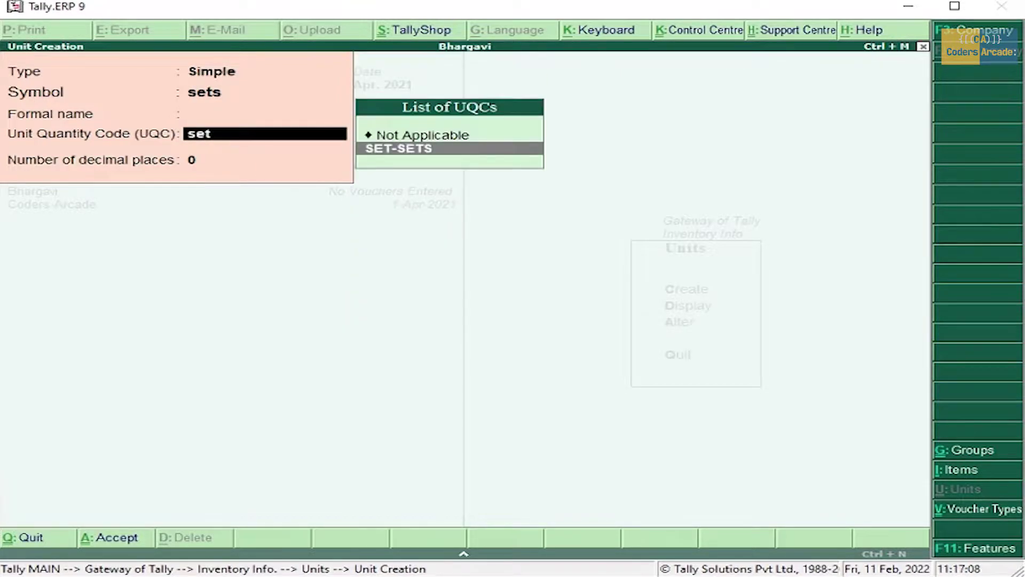
key(Return)
key(Return)
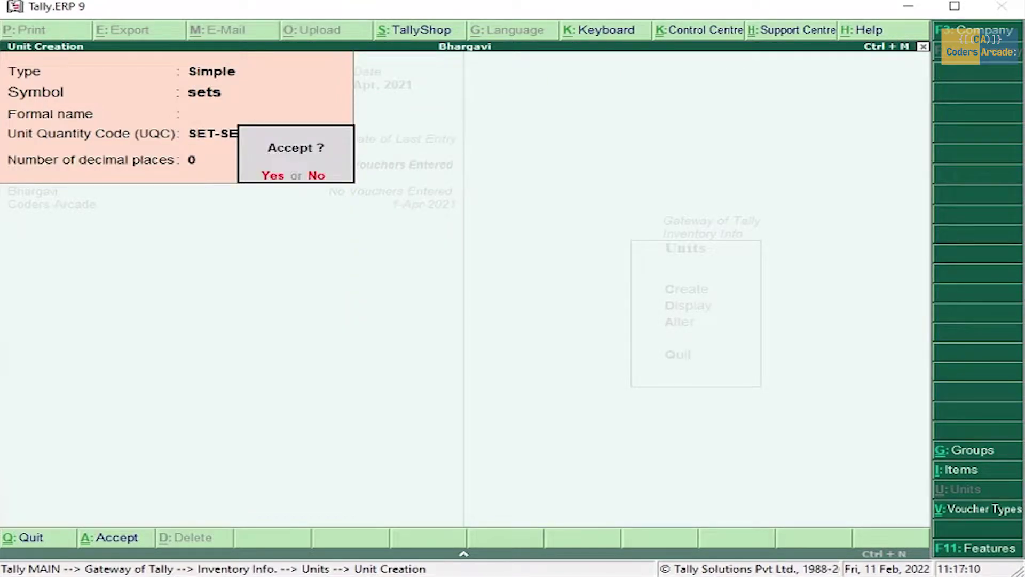
Step: Add the simple unit 'numbers' with quantity code NOS-NUMBERS and save it
key(Return)
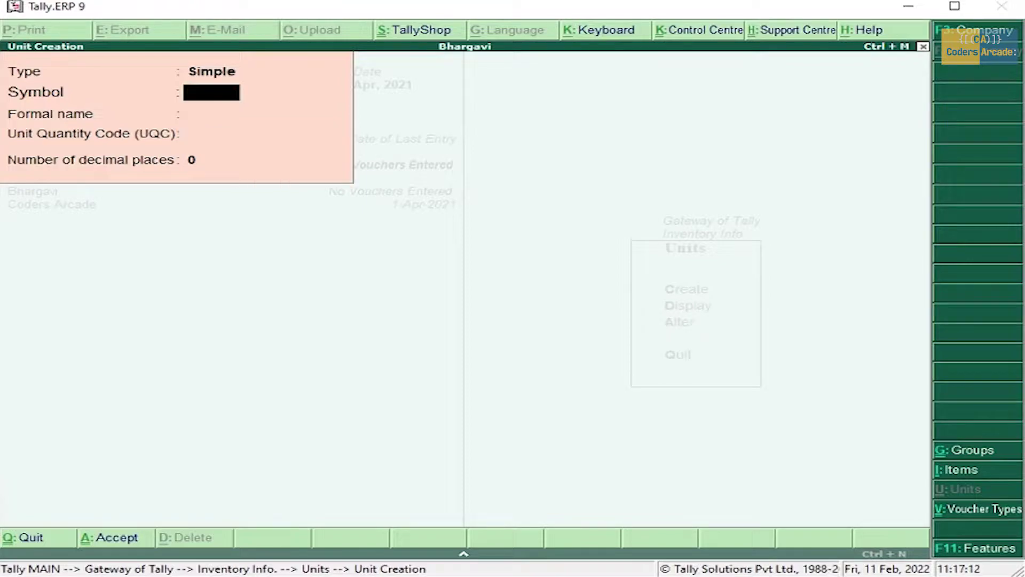
text(numbers)
key(Return)
key(Return)
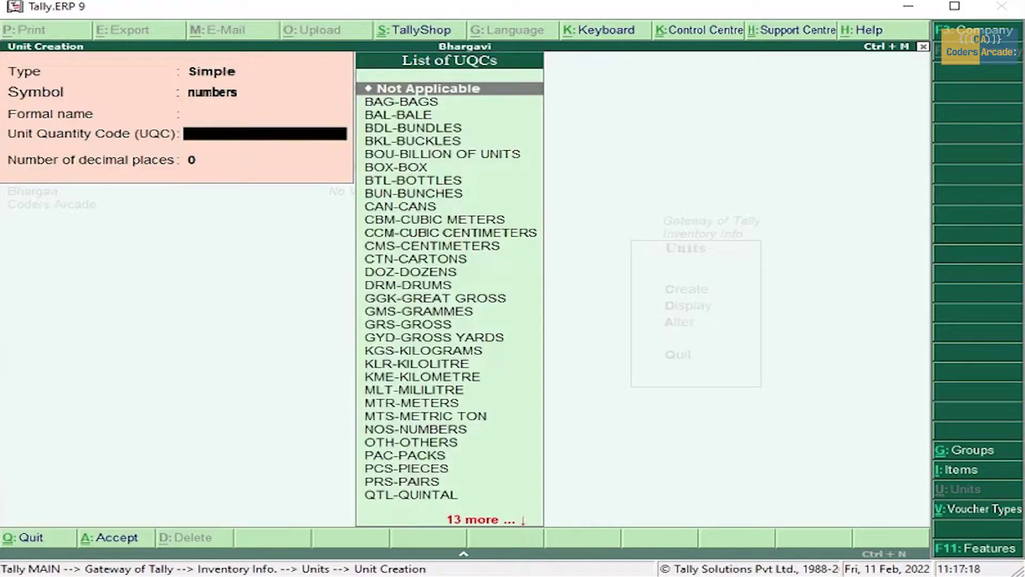
text(no)
key(Return)
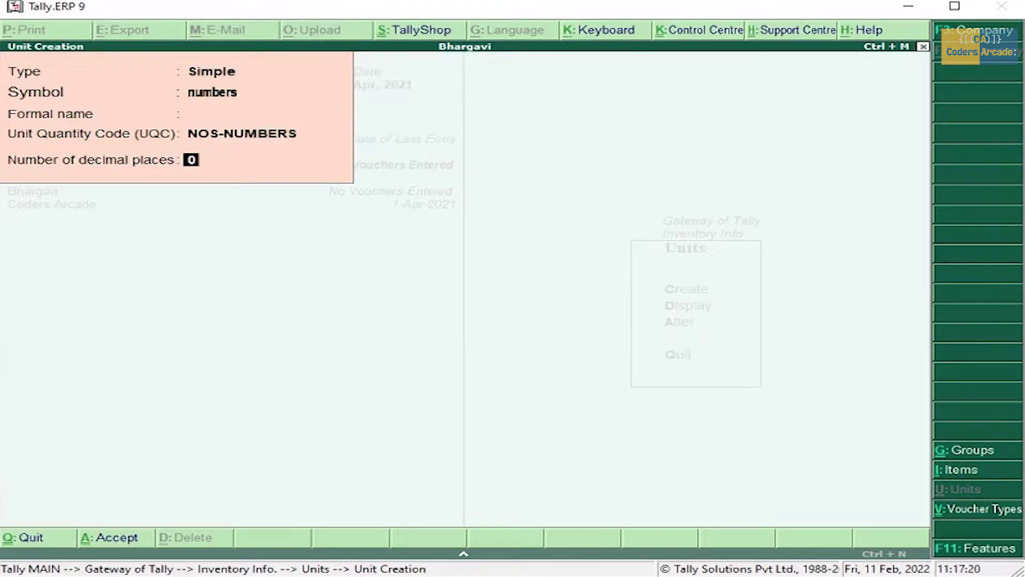
key(Return)
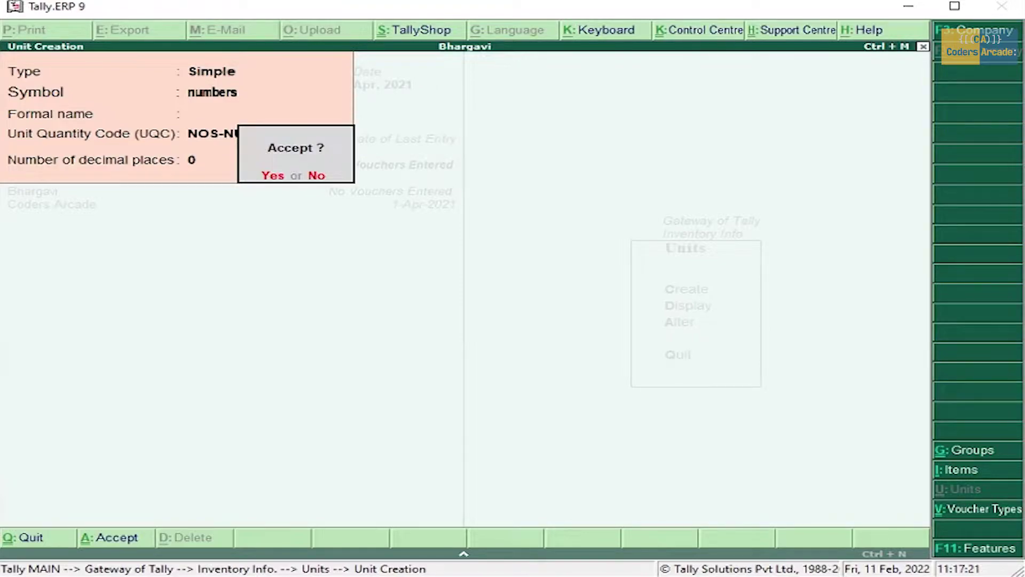
key(Return)
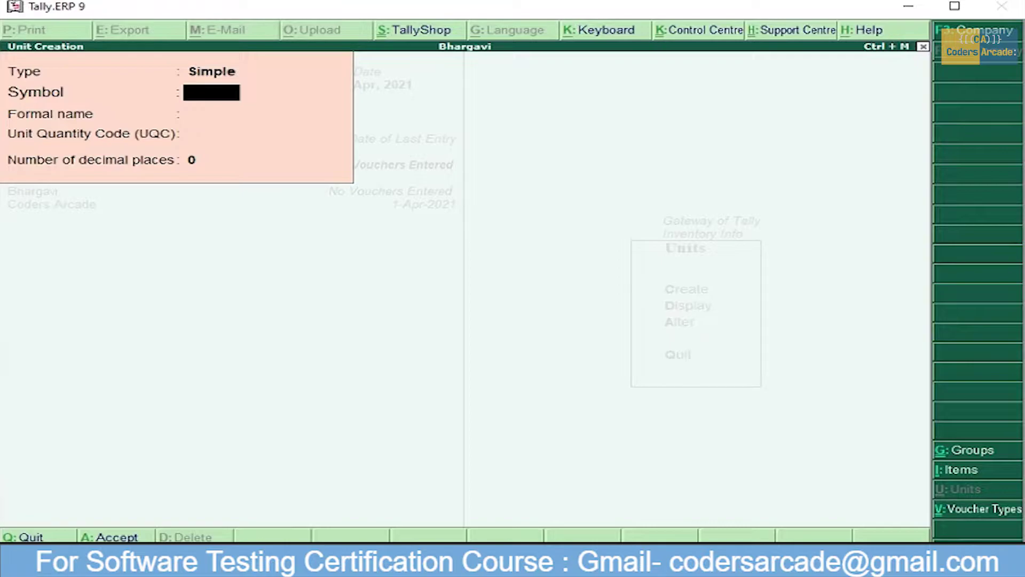
Step: In Multi Stock Item Creation, add Computer under Primary measured in SETS
key(Escape)
key(Return)
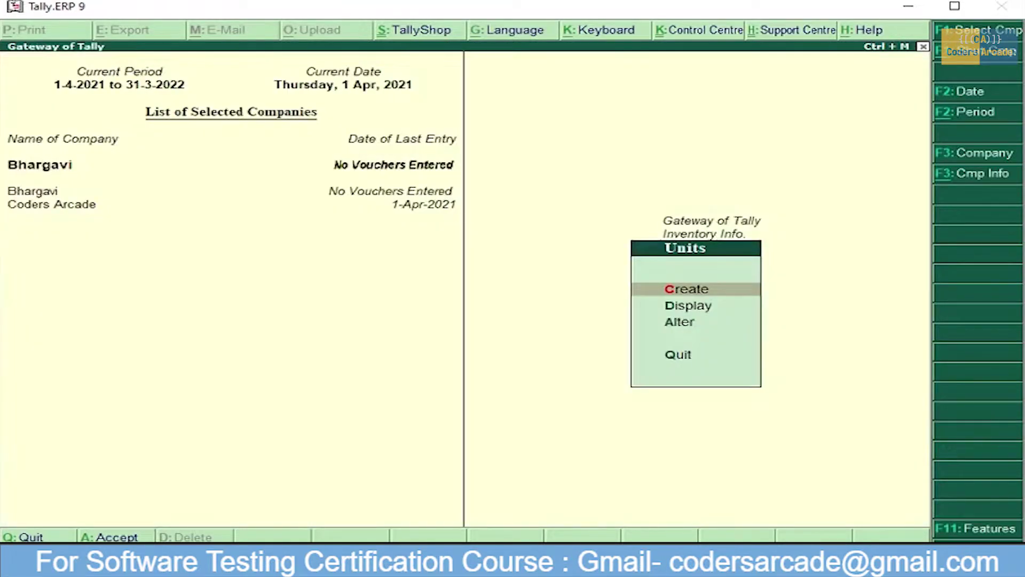
key(Escape)
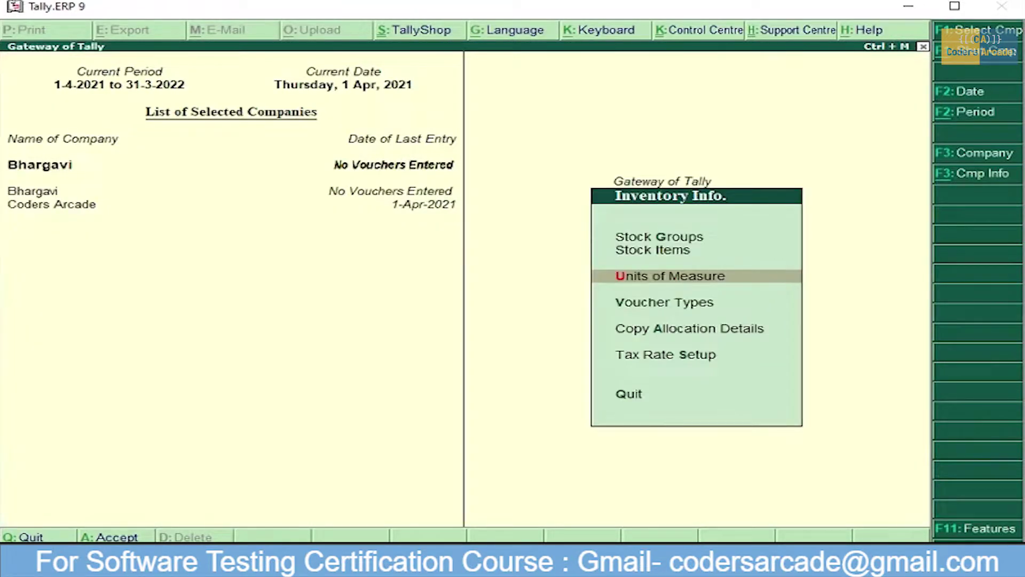
key(Up)
key(Return)
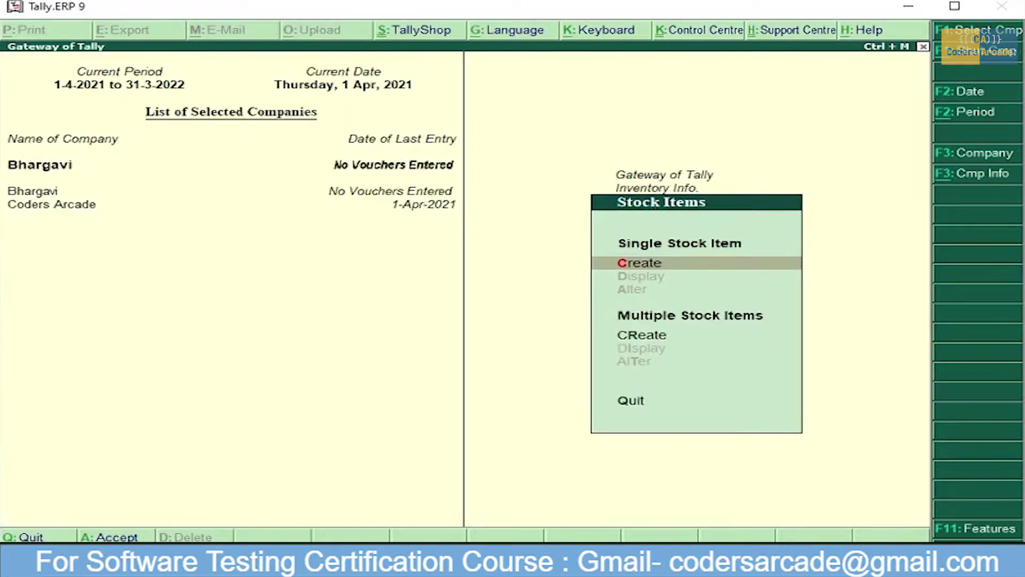
key(Down)
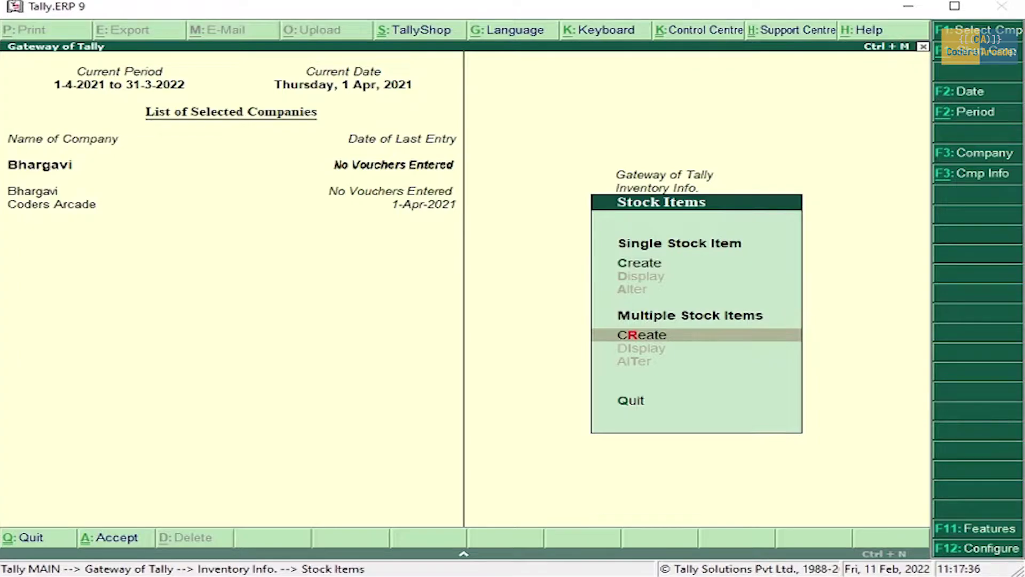
key(Return)
key(Return)
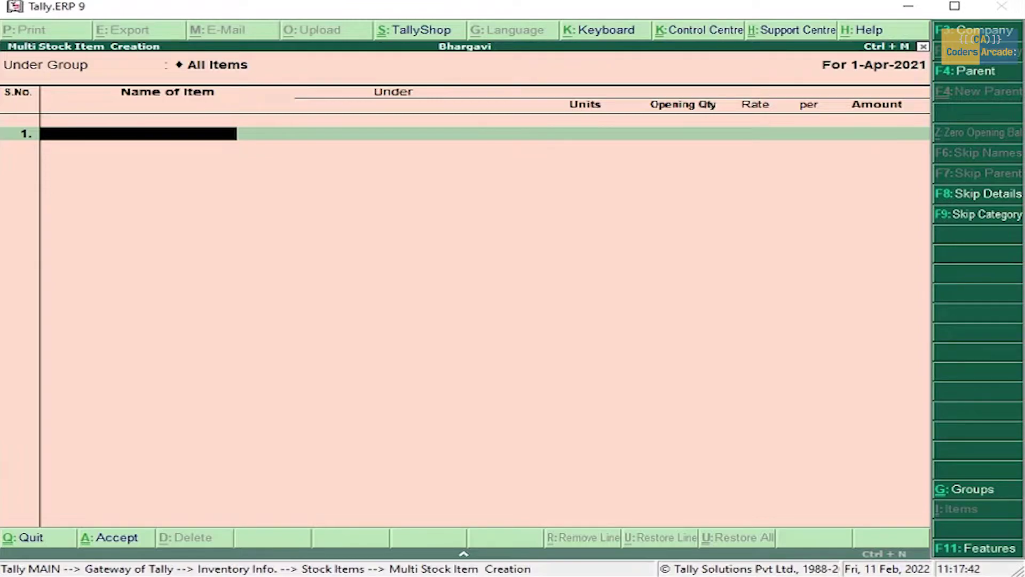
text(Computer)
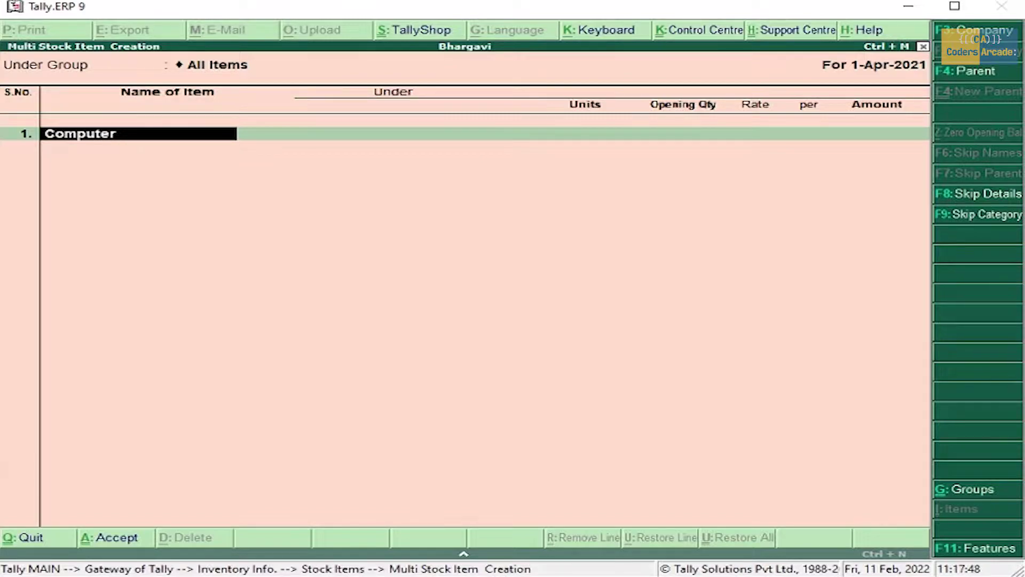
key(Return)
key(Return)
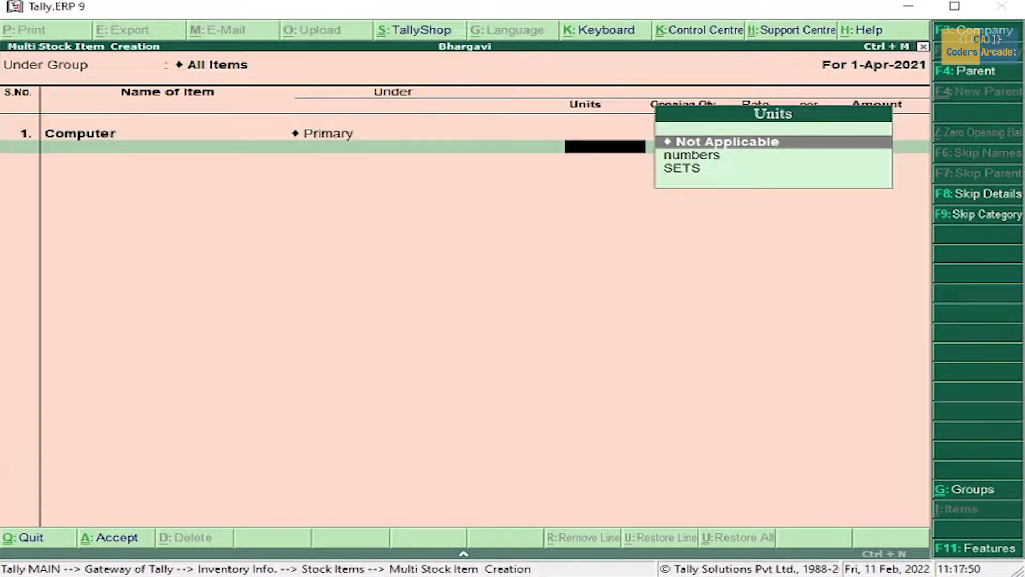
key(Down)
key(Down)
key(Return)
key(Return)
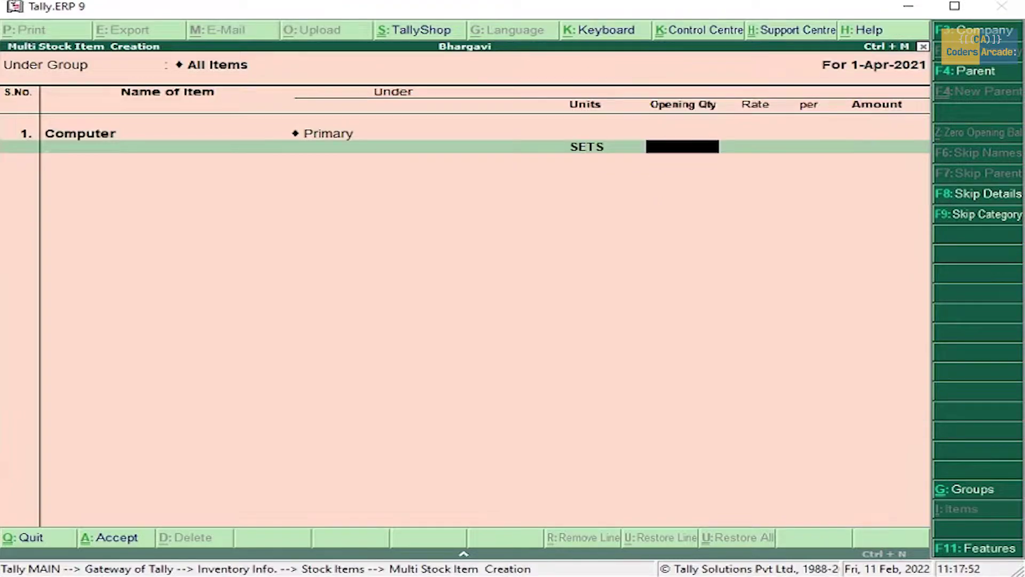
Step: Add Pendrive in numbers and Headphone in SETS, both under Primary, and finish the list
text(P)
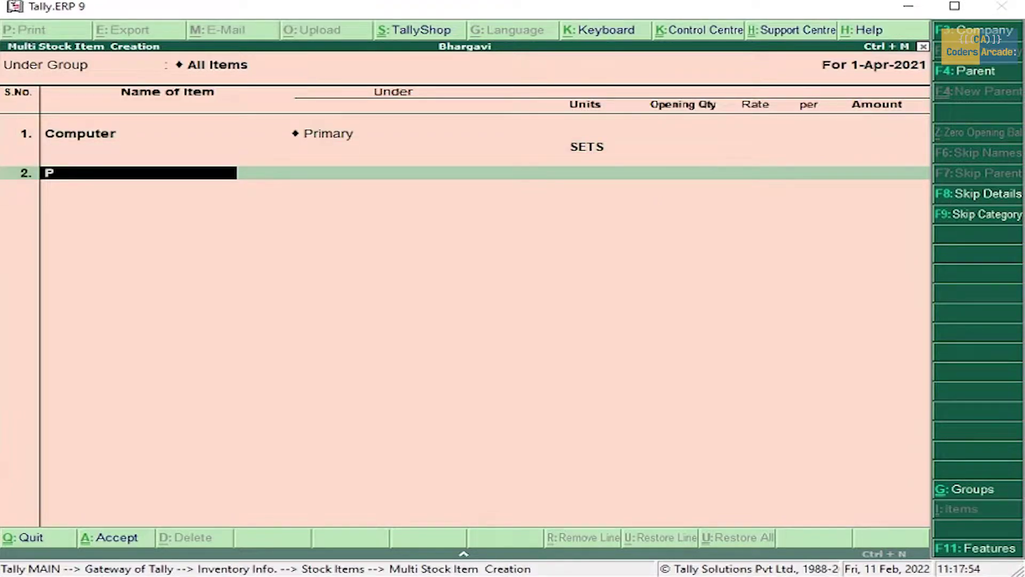
text(endrive)
key(Return)
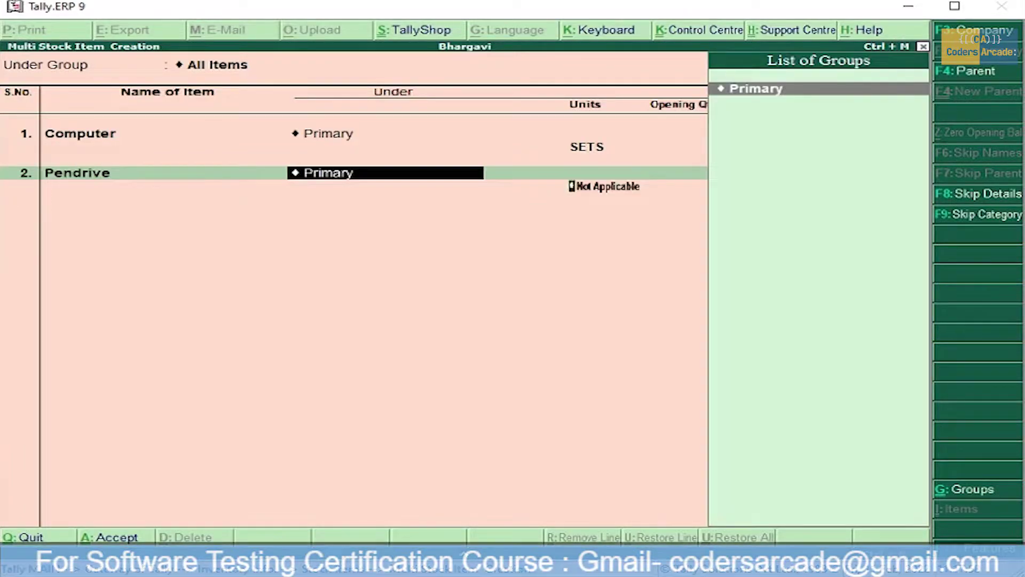
key(Return)
key(Down)
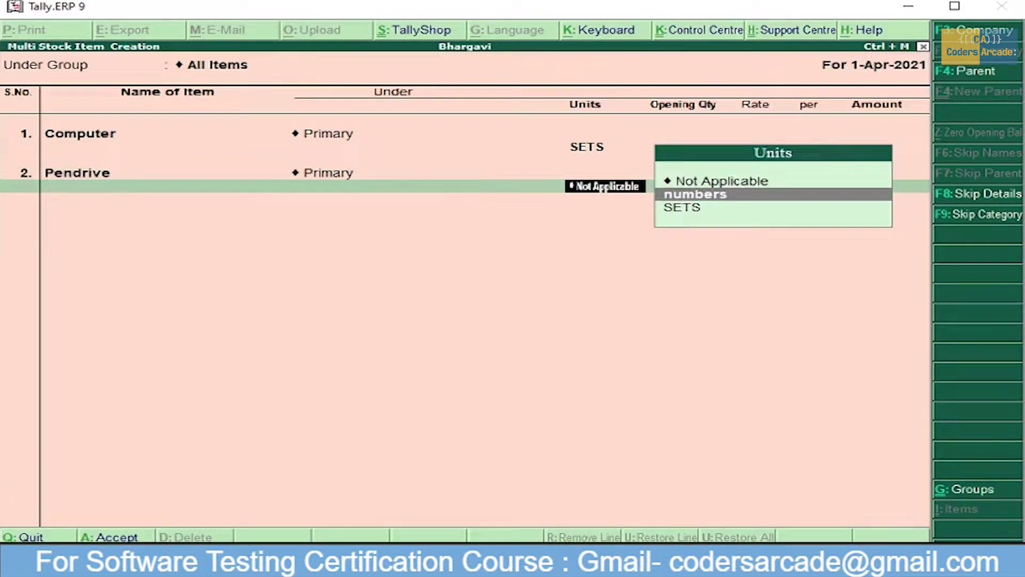
key(Return)
key(Return)
text(Headphone)
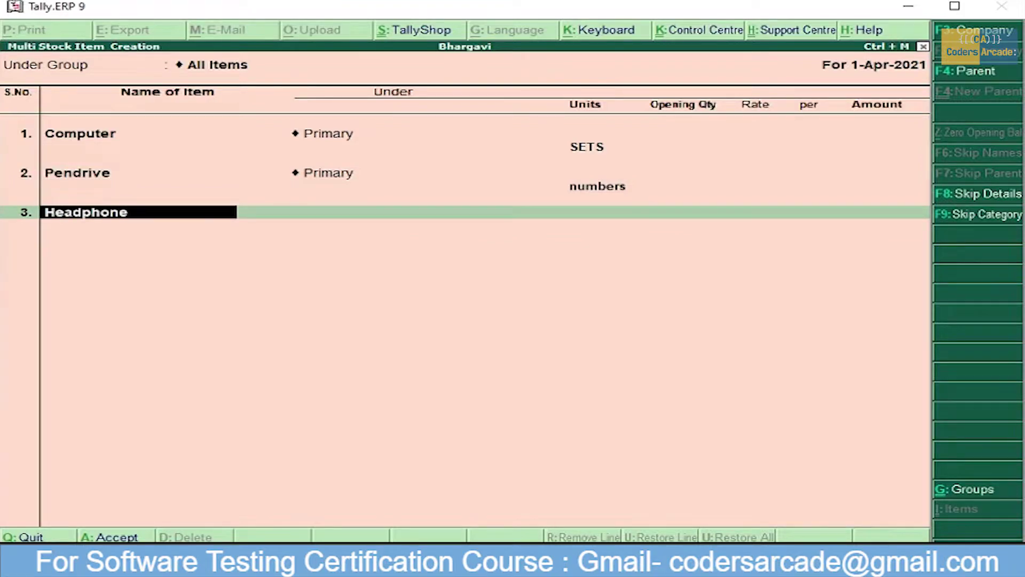
key(Return)
key(Return)
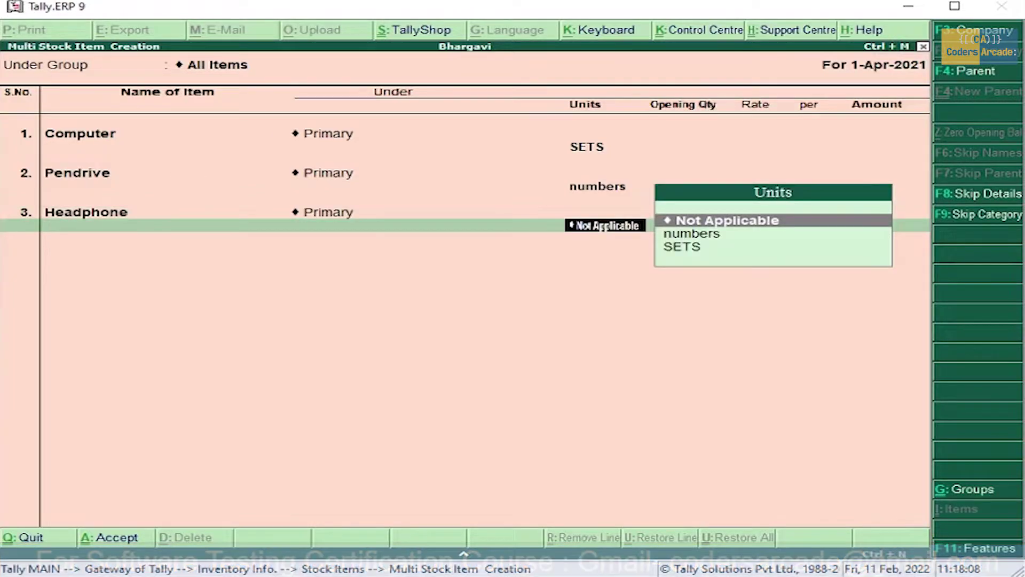
key(Down)
key(Down)
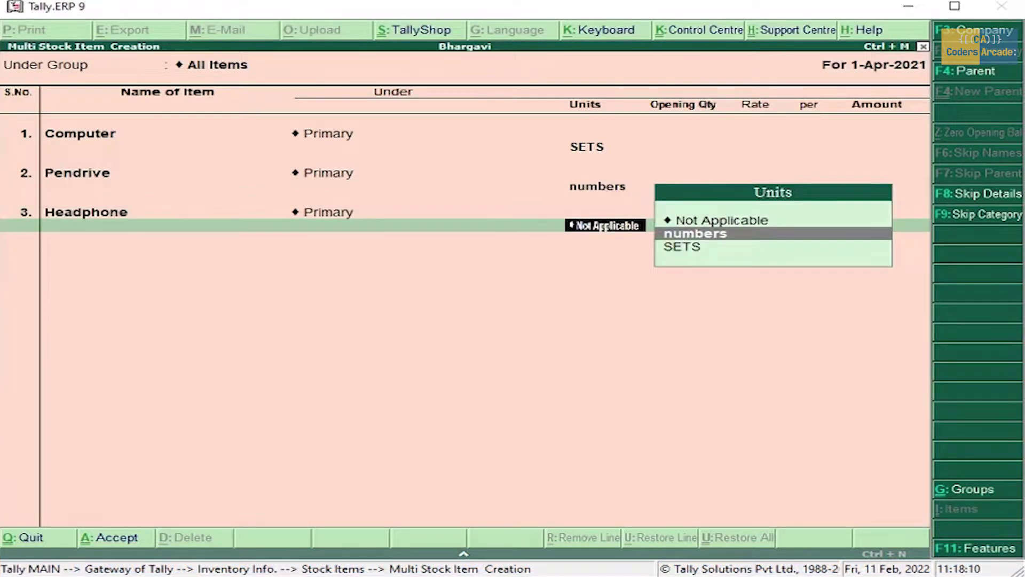
key(Return)
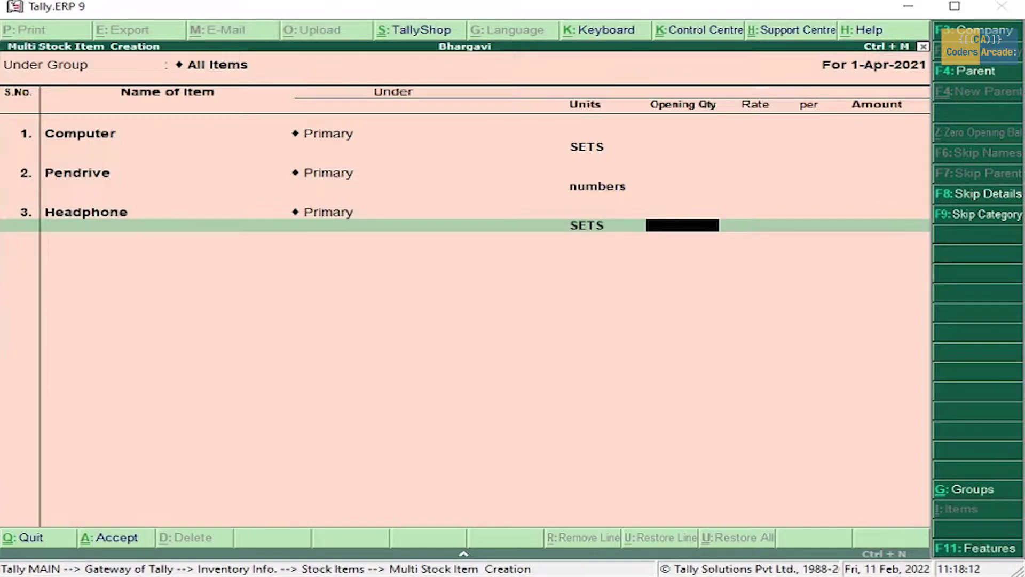
key(Return)
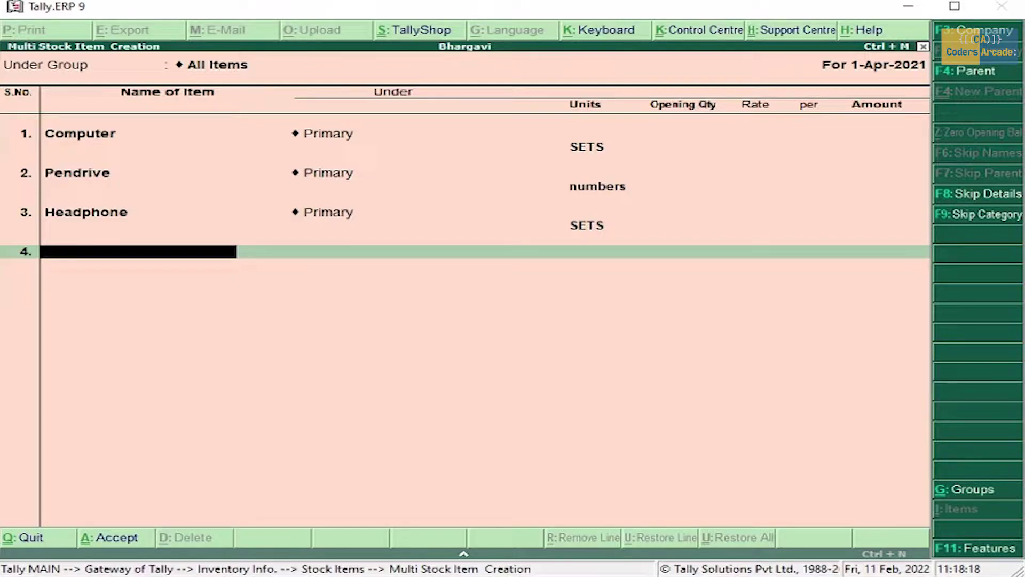
key(Return)
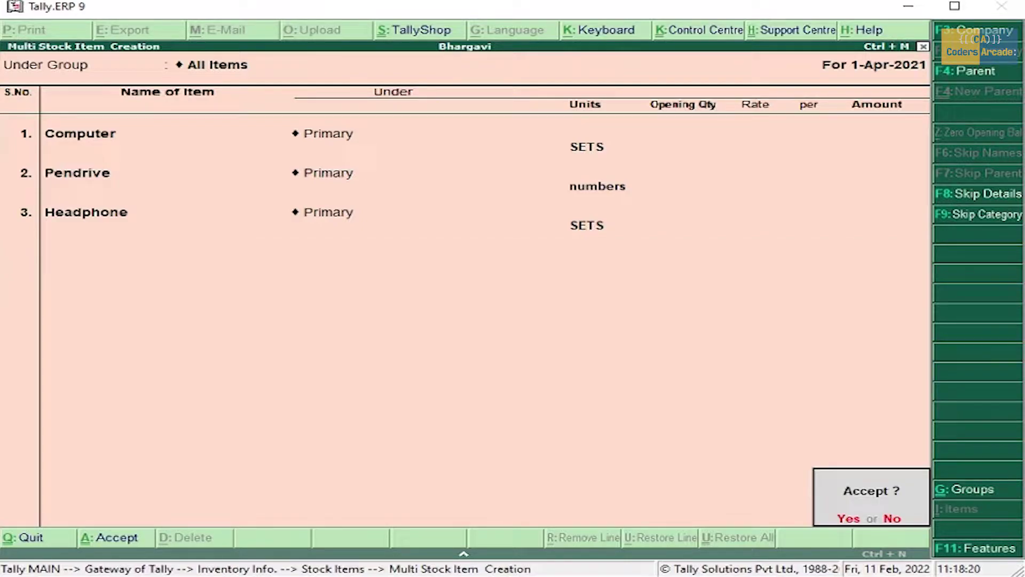
Step: Save the three stock items and start Multi Ledger Creation for All Items
key(Return)
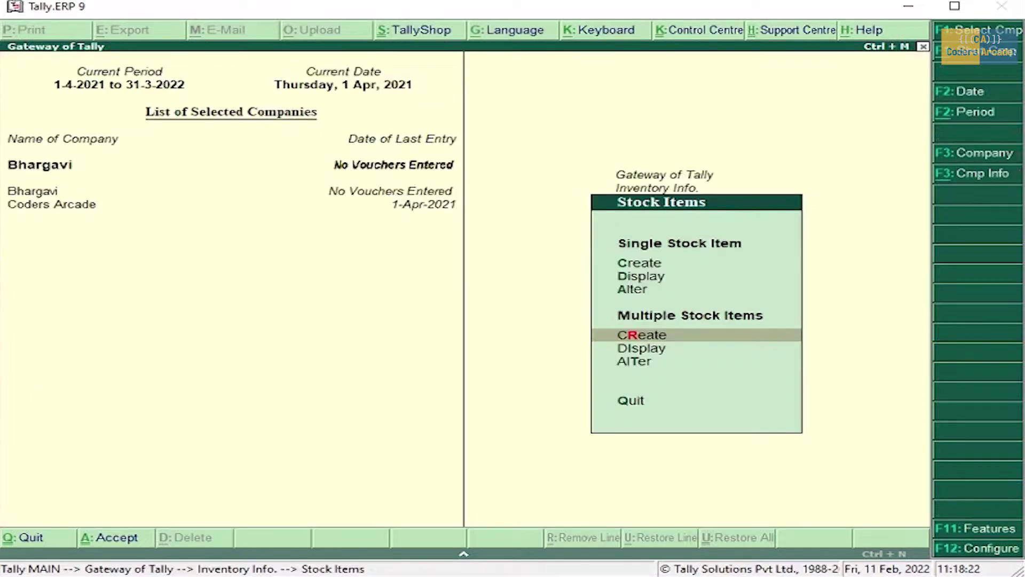
key(Escape)
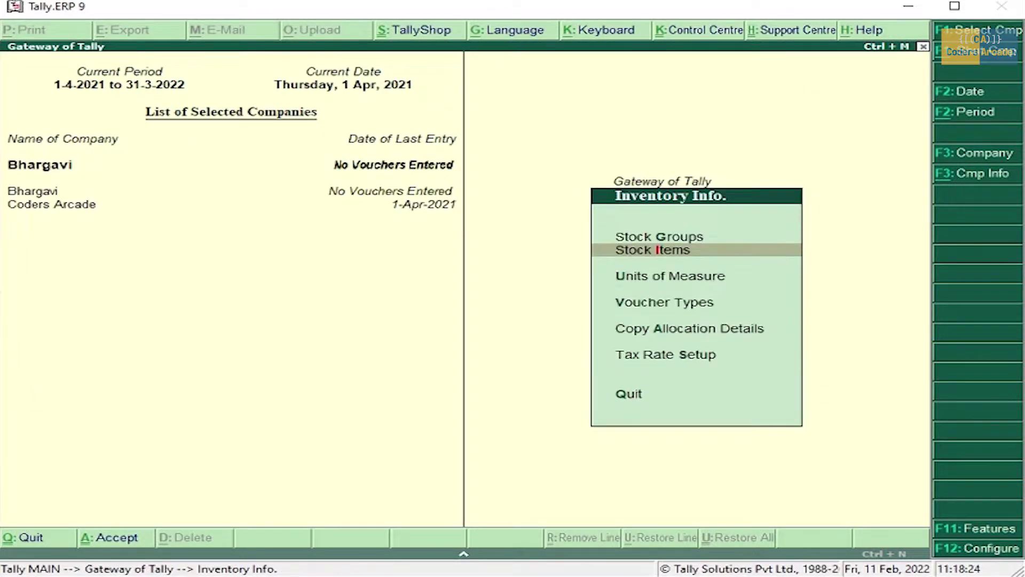
key(Escape)
key(Up)
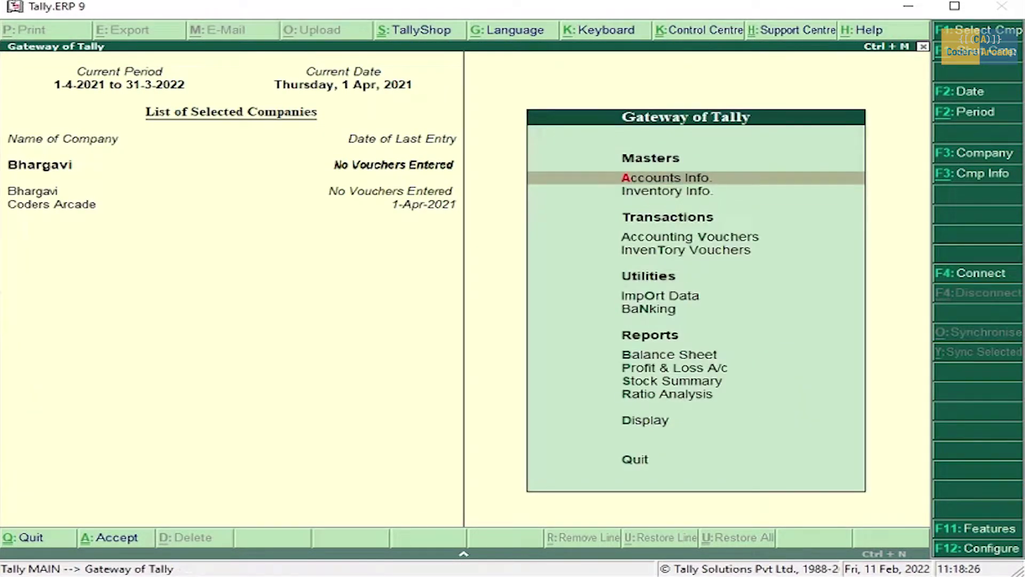
key(Return)
key(Down)
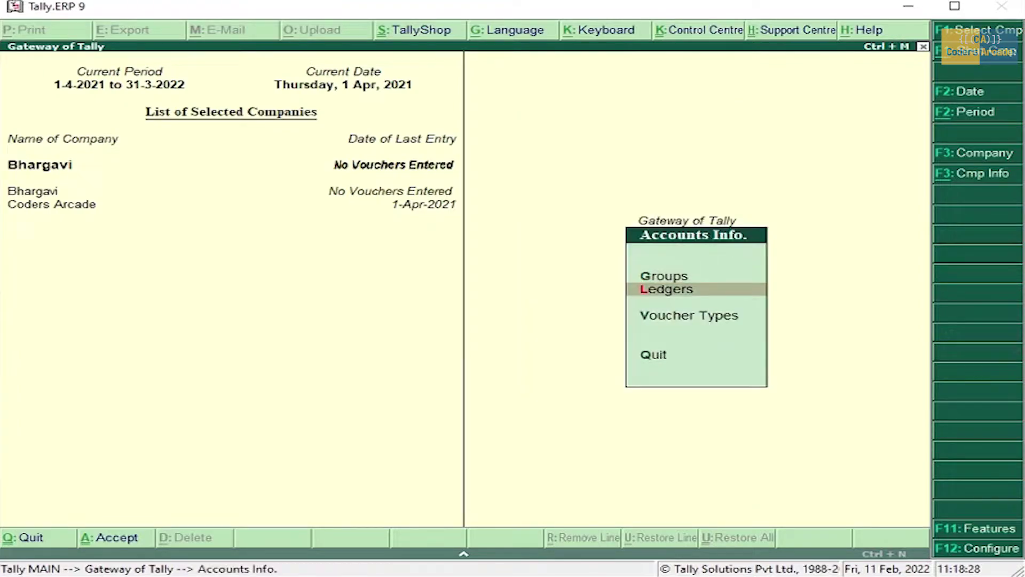
key(Return)
key(Down)
key(Down)
key(Down)
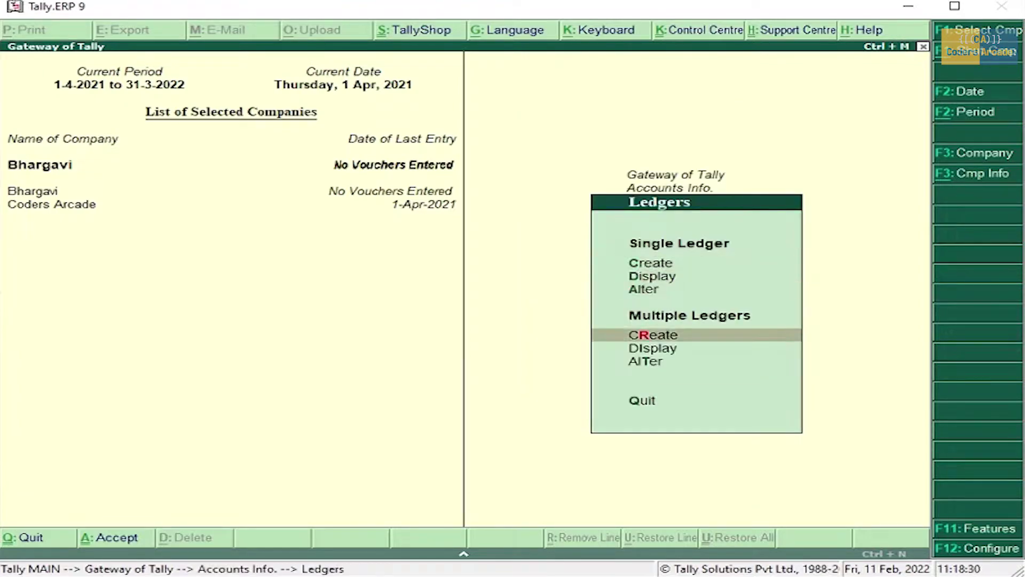
key(Return)
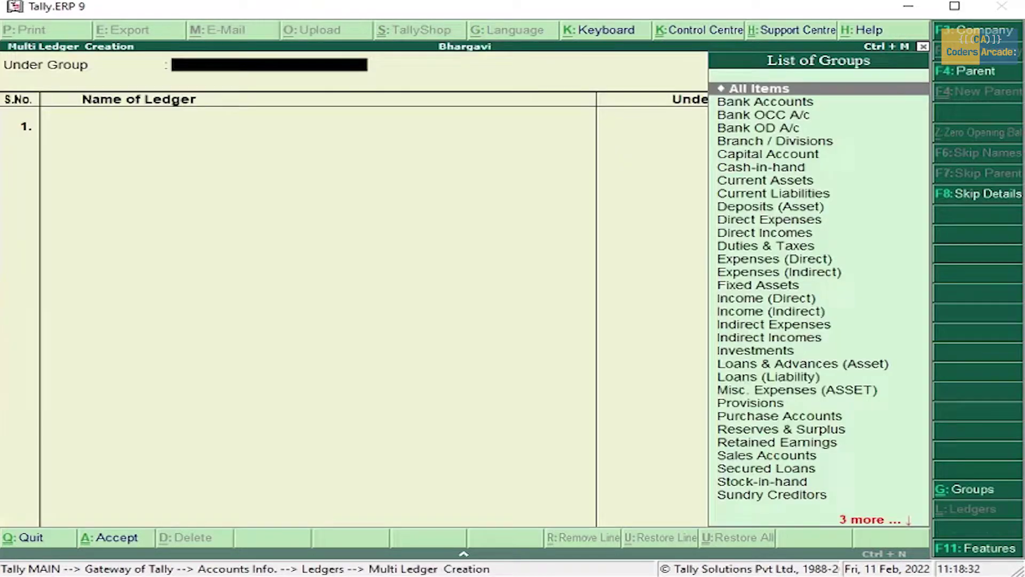
key(Return)
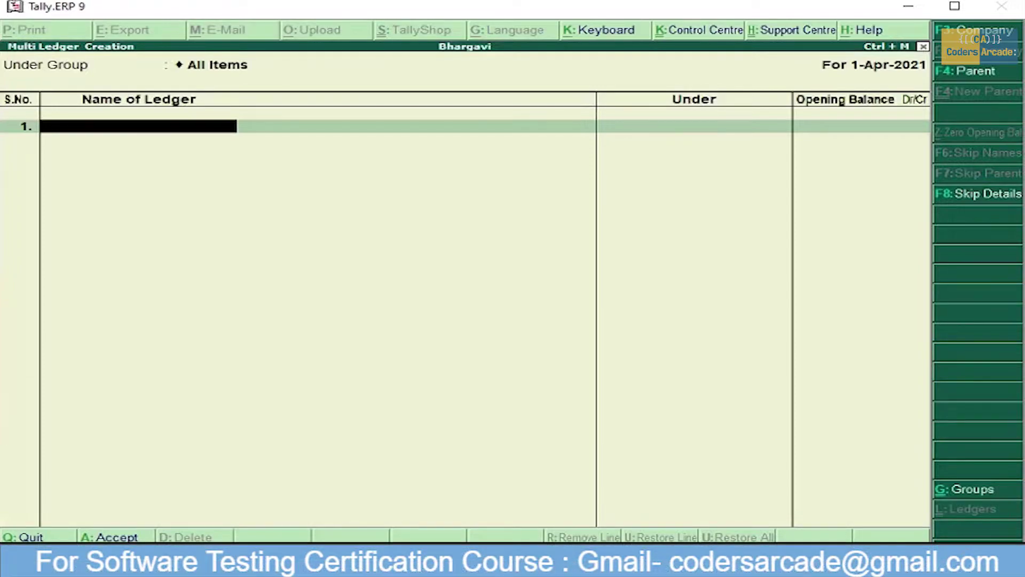
Step: Create the Bhargavi ledger under Capital Account with no opening balance
text(Bhargac)
key(BackSpace)
text(vi)
key(Return)
text(Ca)
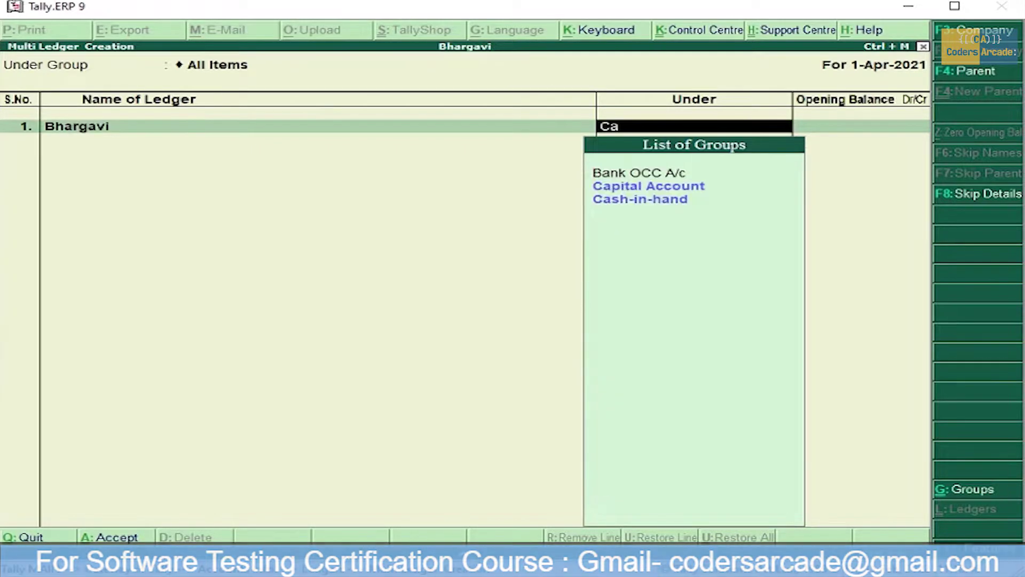
key(Down)
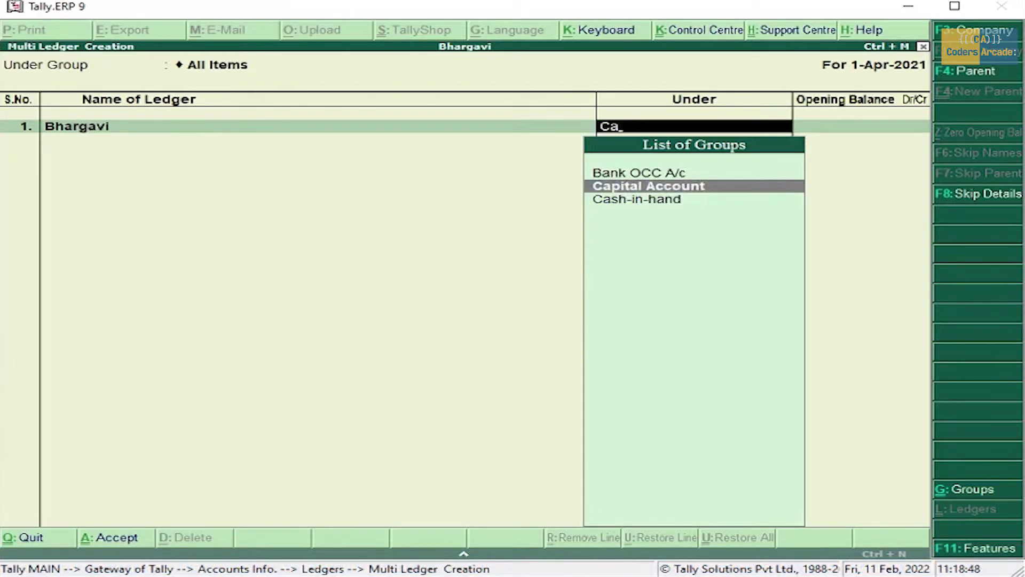
key(Return)
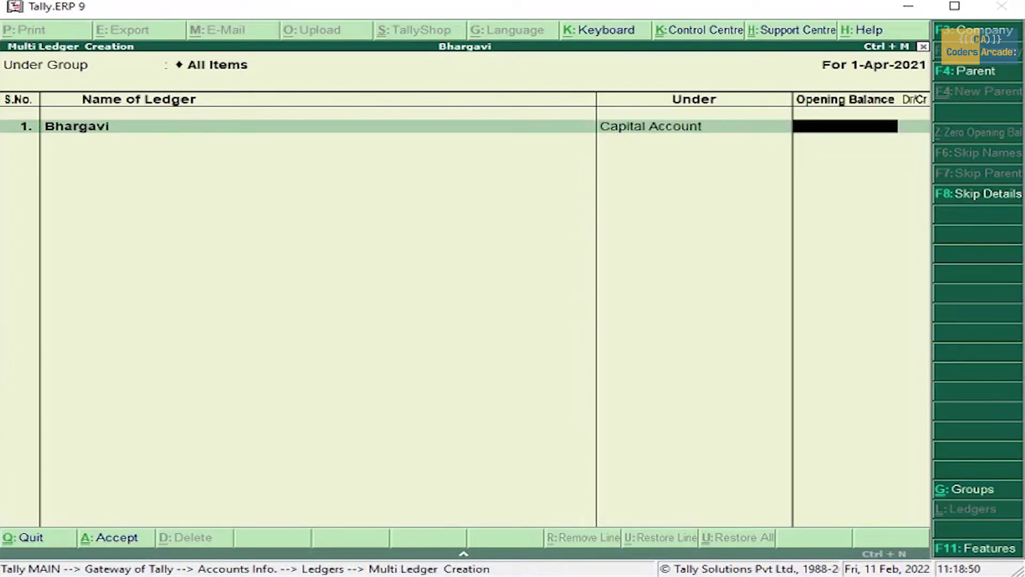
key(Return)
Step: Add the Purchase and Purchase Return ledgers under Purchase Accounts
text(Pu)
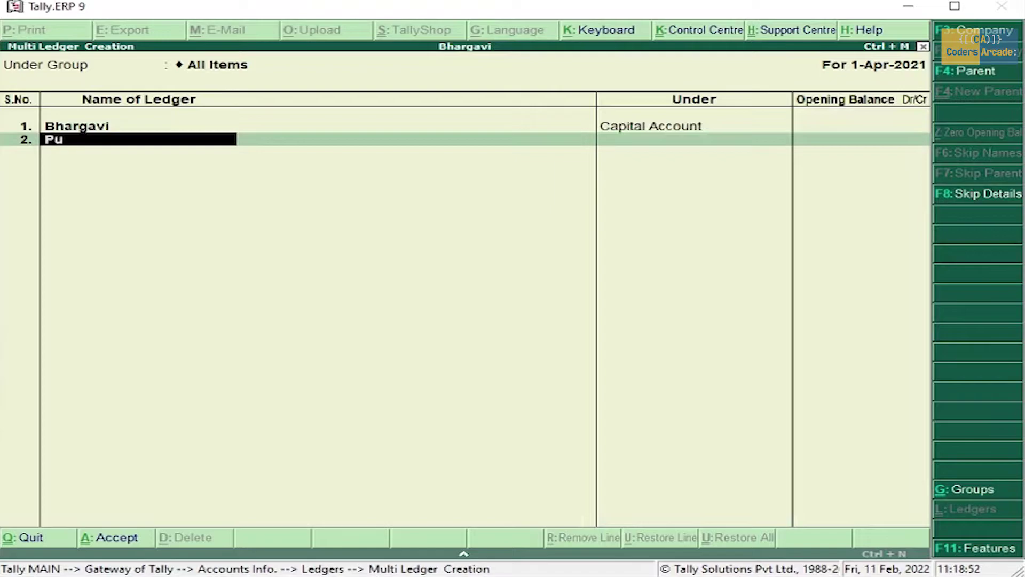
text(rchase)
key(Return)
text(Pu)
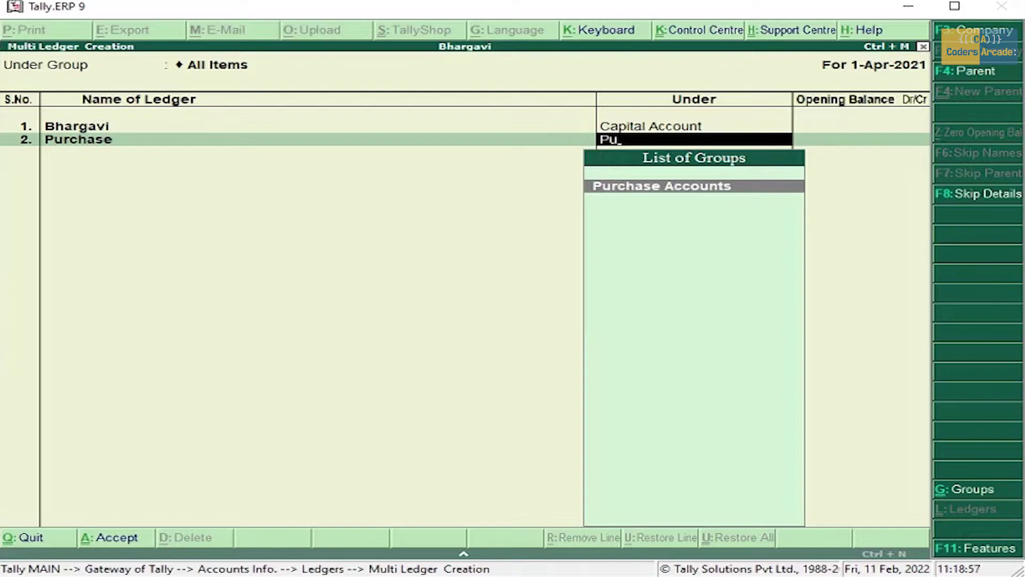
key(Return)
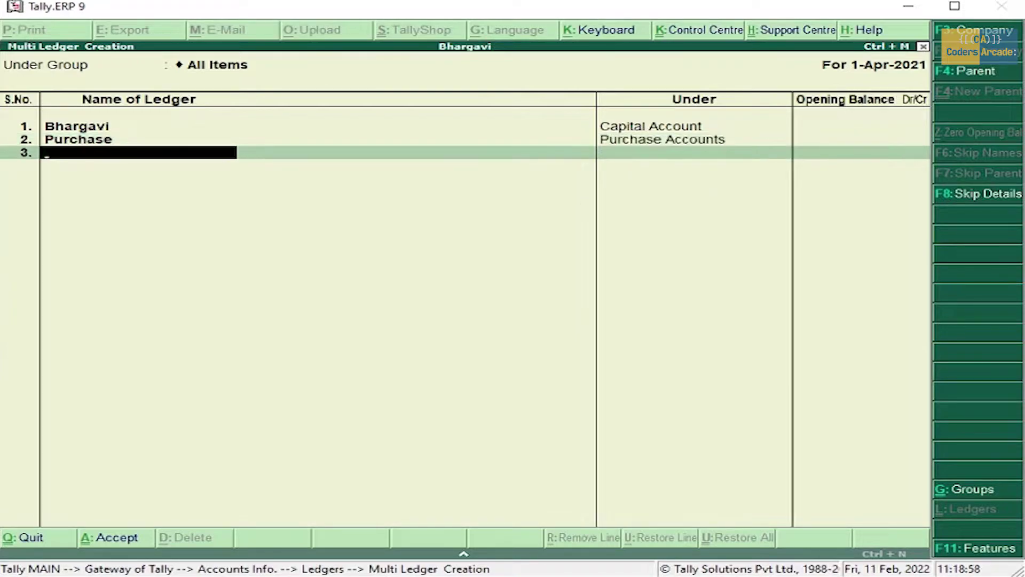
text(Purchas)
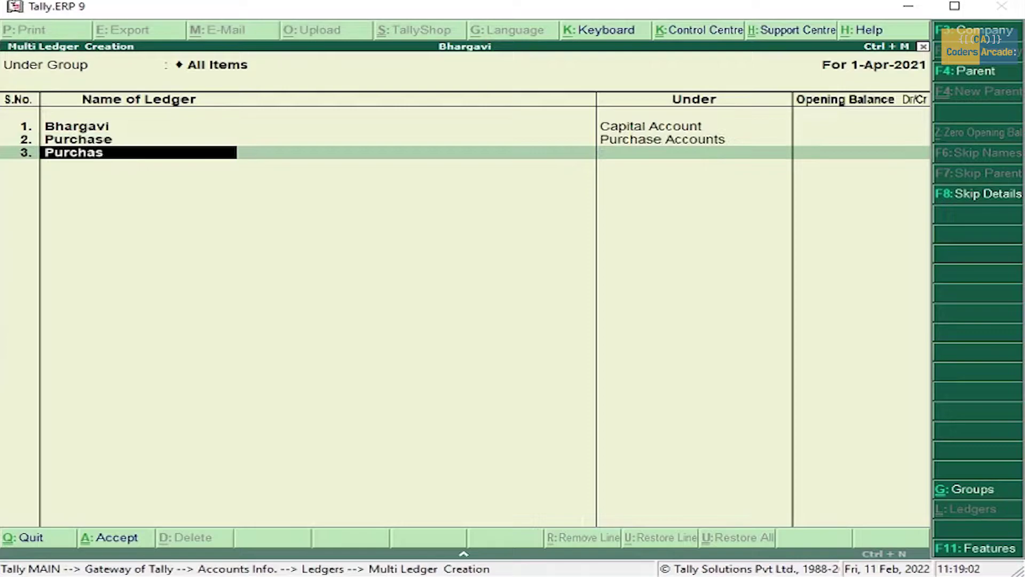
text(e Return)
key(Return)
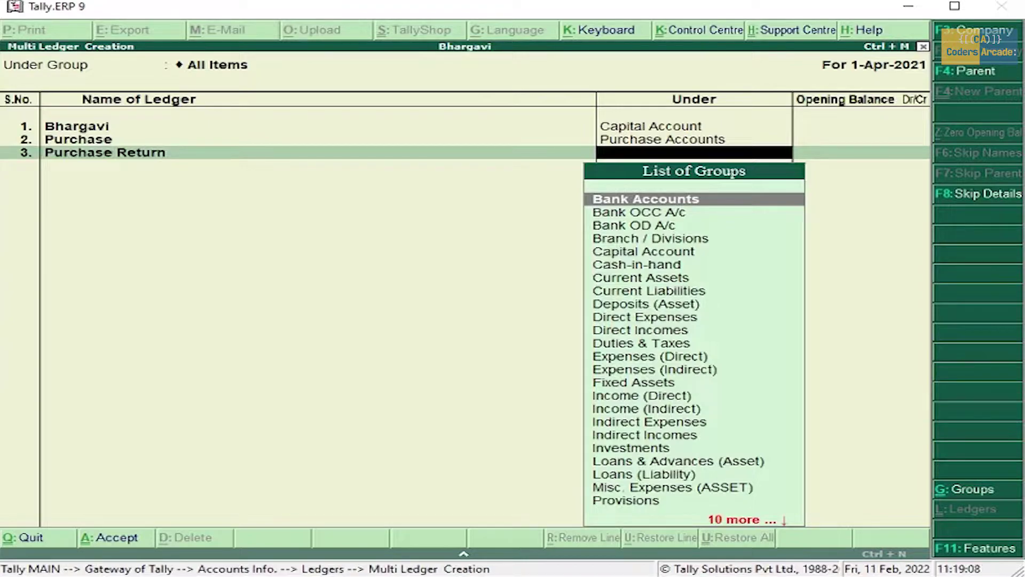
text(Pu)
key(Return)
key(Return)
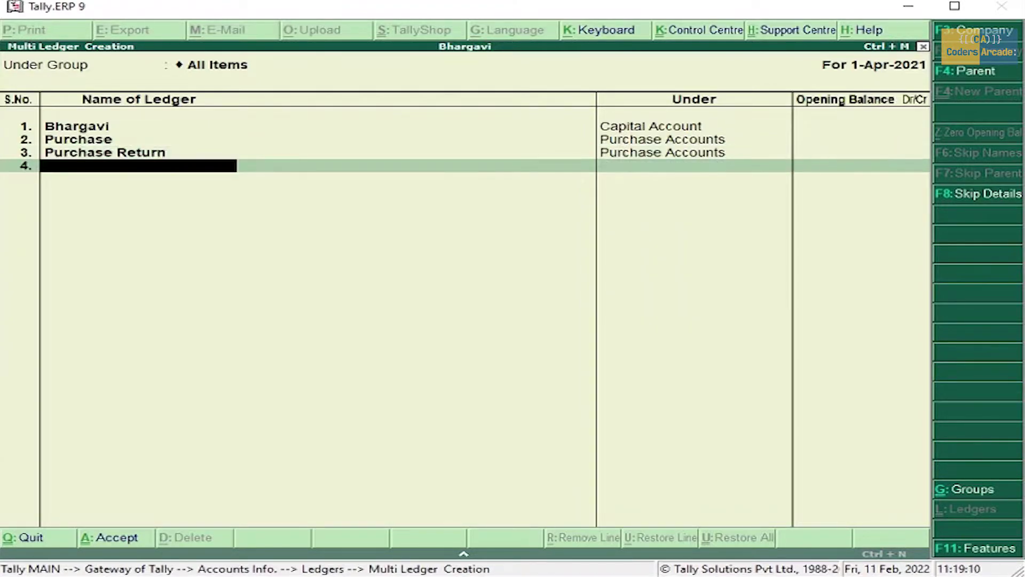
Step: Add the Sales and Sales Return ledgers under Sales Accounts
text(Sa)
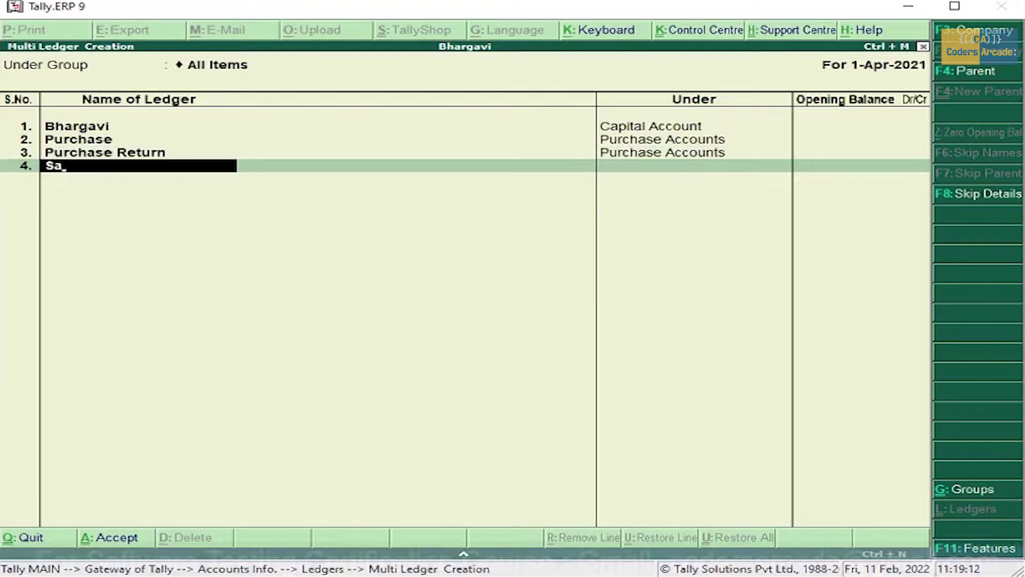
text(les)
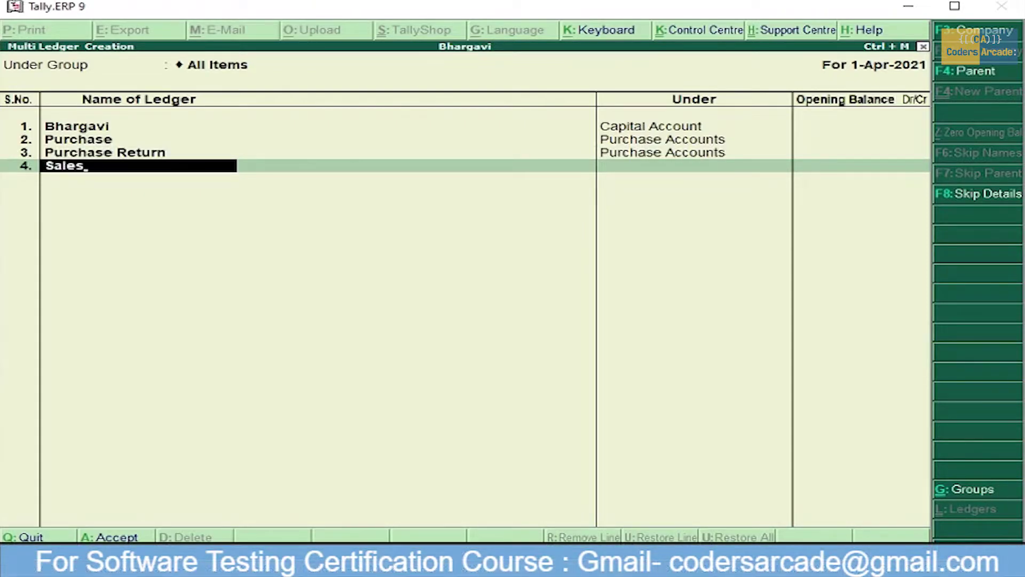
key(Return)
text(Sa)
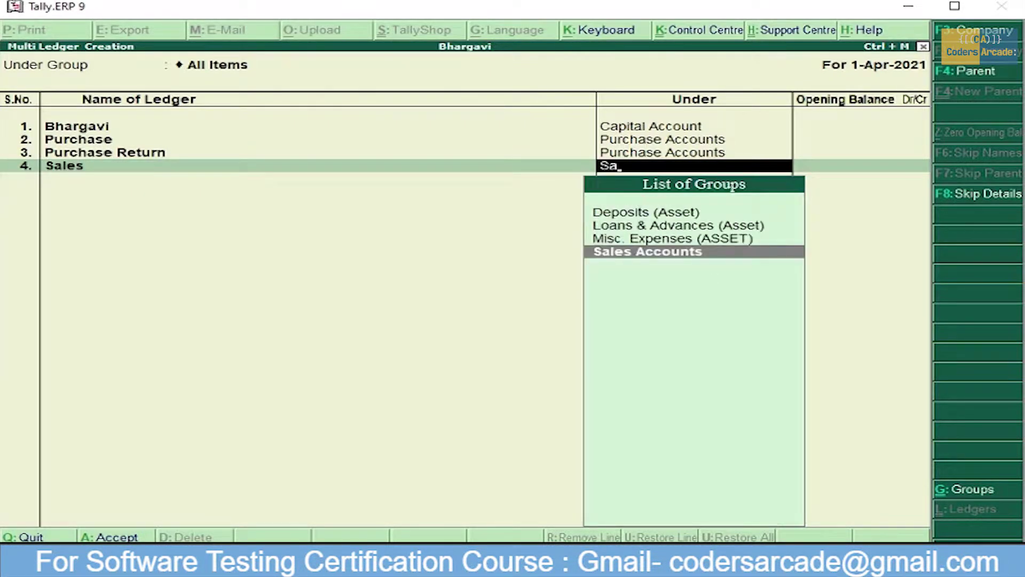
key(Return)
key(Return)
text(Sales Return)
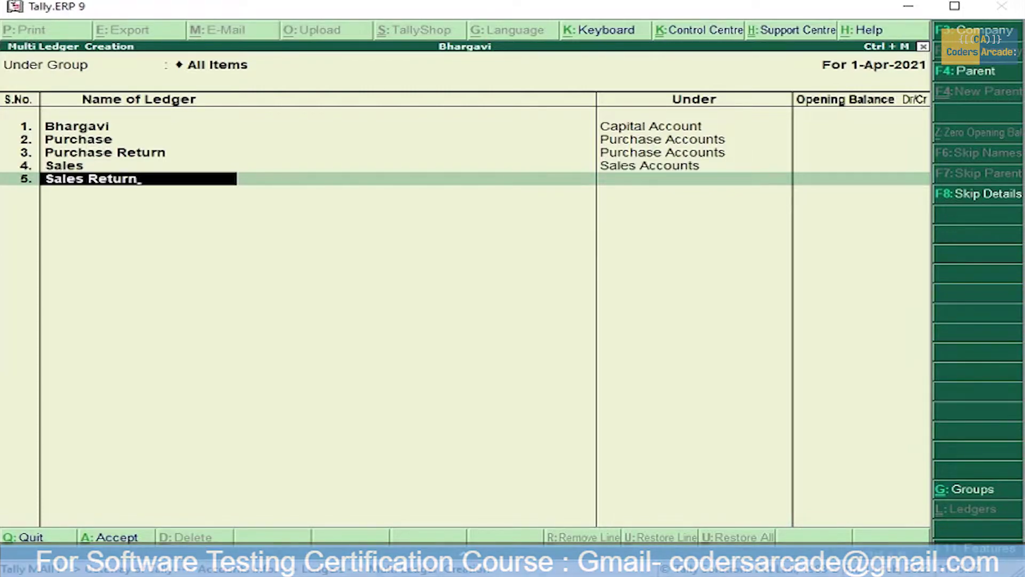
key(Return)
text(Sales)
key(Return)
key(Return)
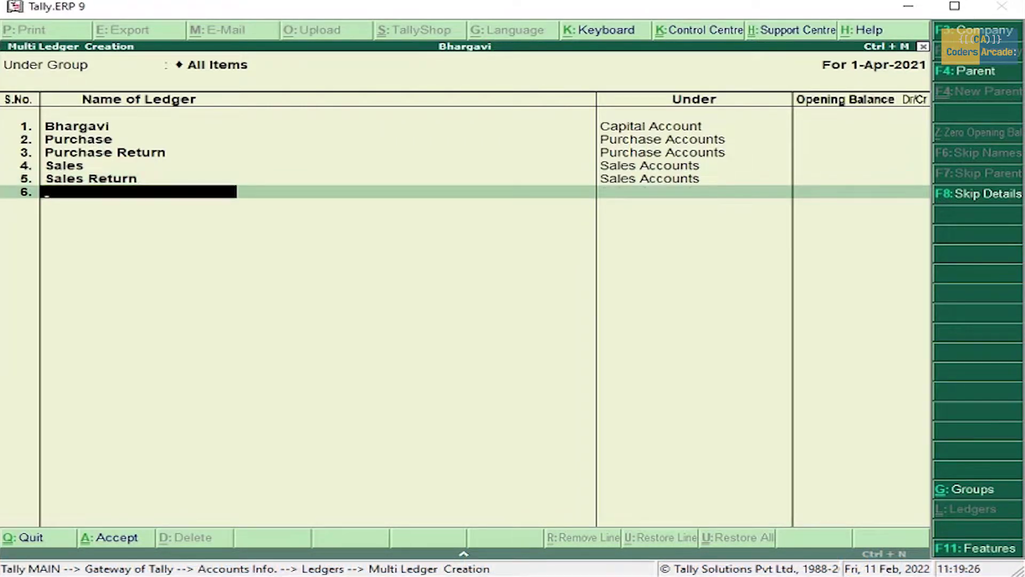
key(Return)
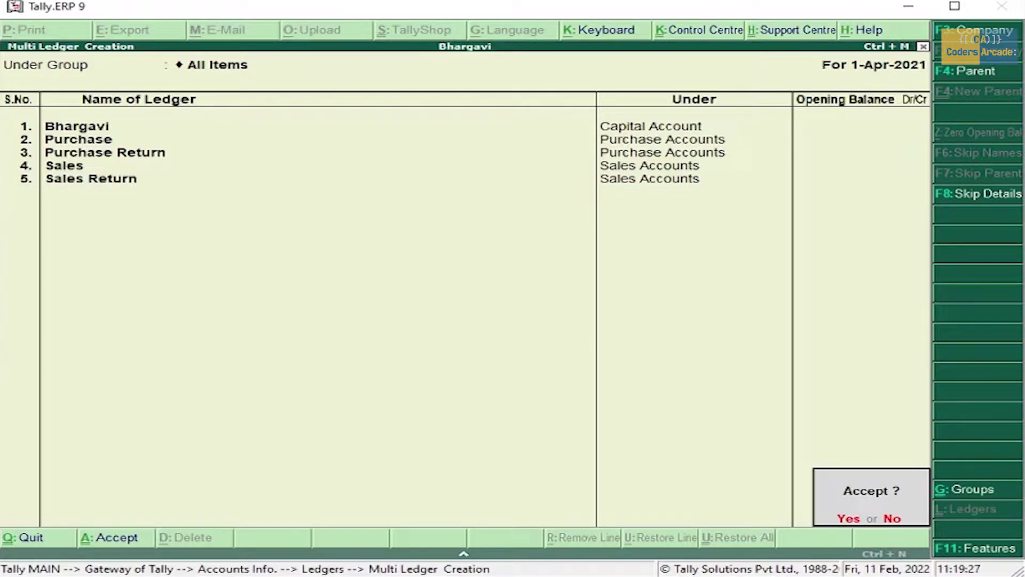
Step: Save the five ledgers and go to Accounting Vouchers from the Gateway of Tally
key(Return)
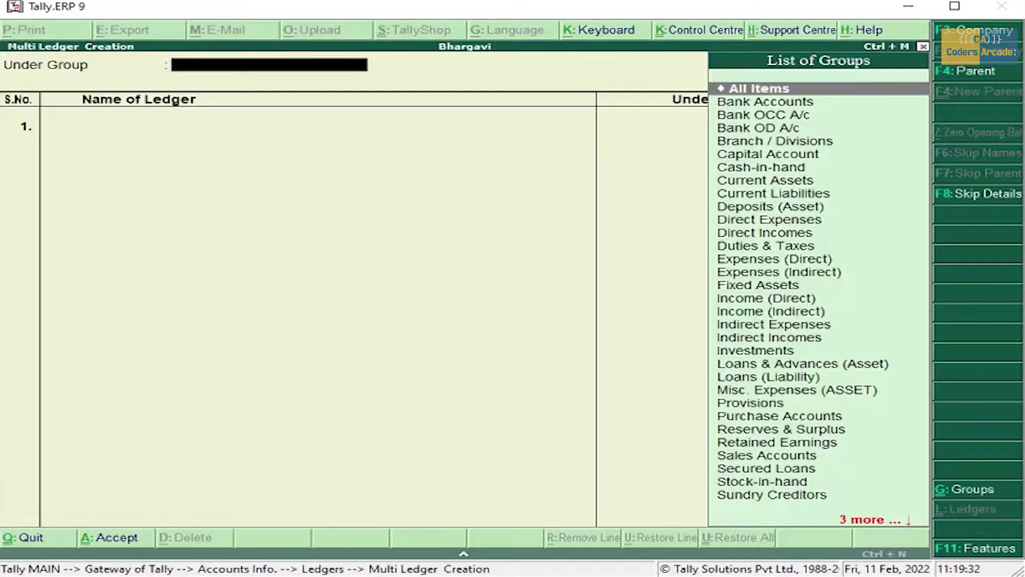
key(Escape)
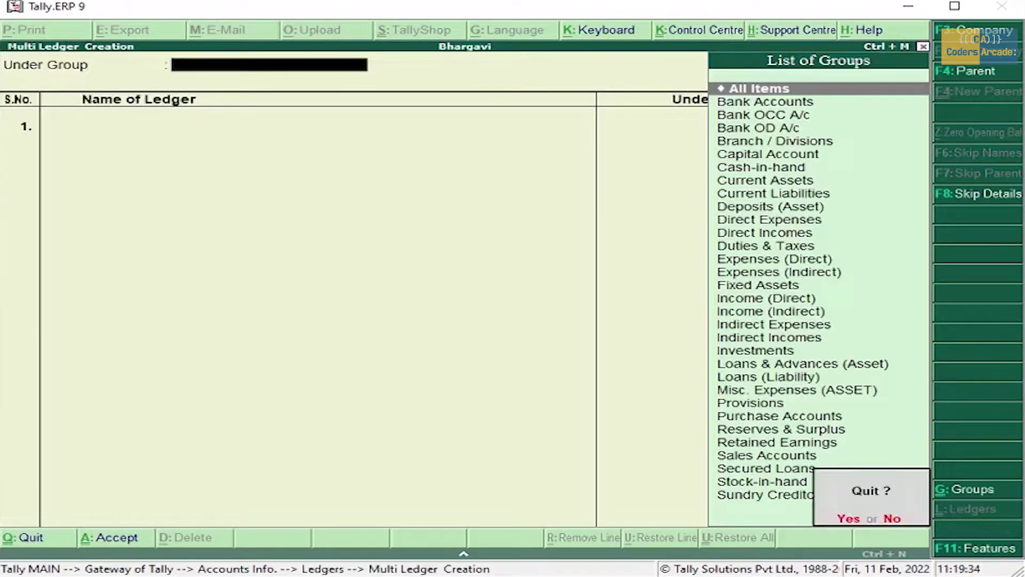
key(y)
key(Escape)
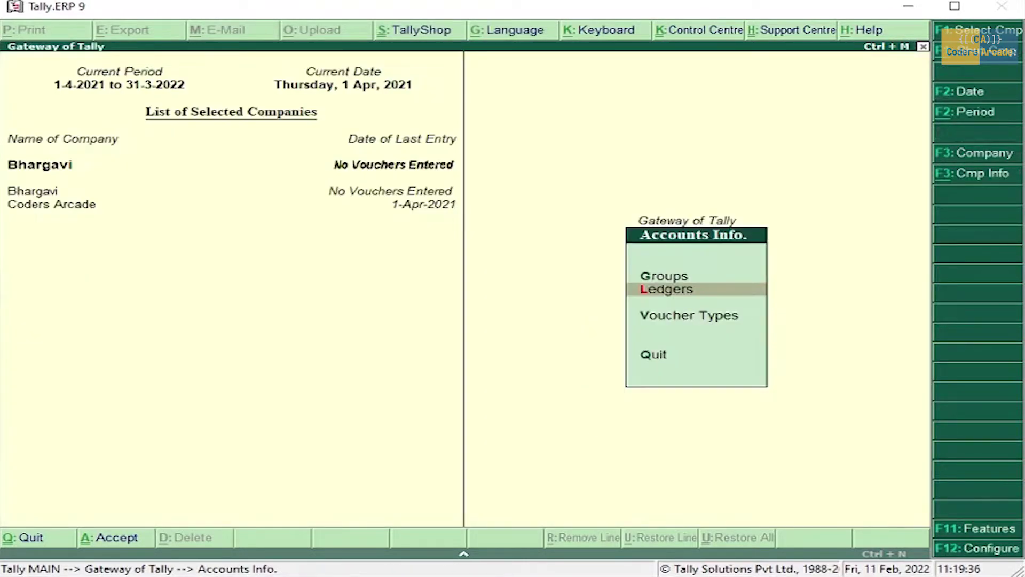
key(Escape)
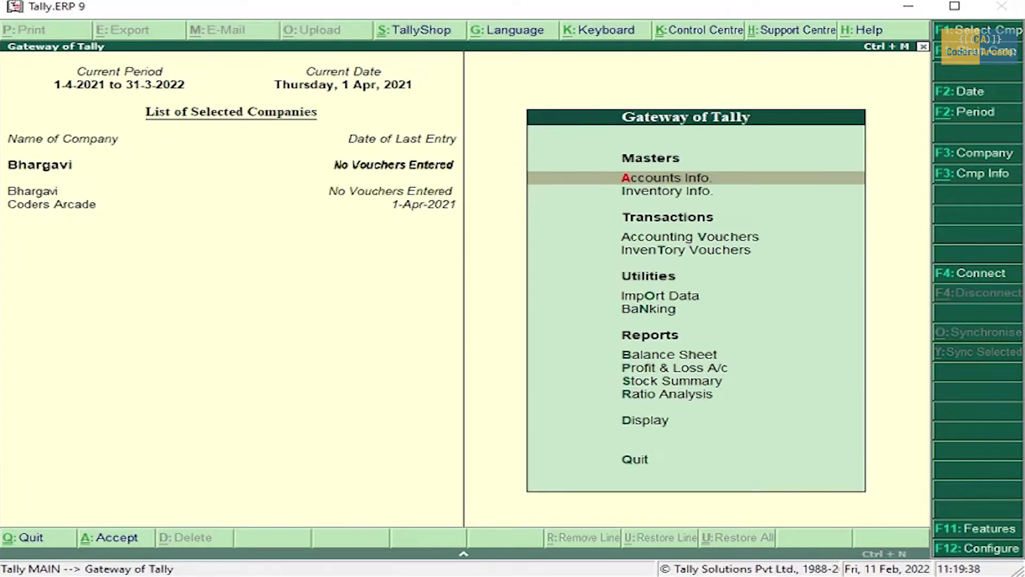
key(Down)
key(Down)
key(Return)
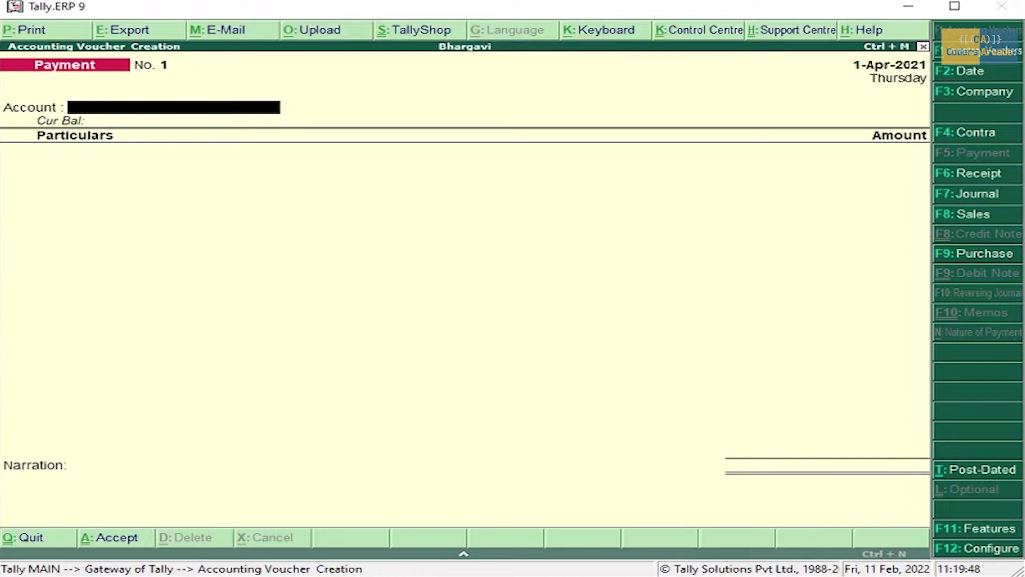
Step: Record and save a Receipt of 8,00,000.00 into Cash from Bhargavi
key(F6)
text(Cas)
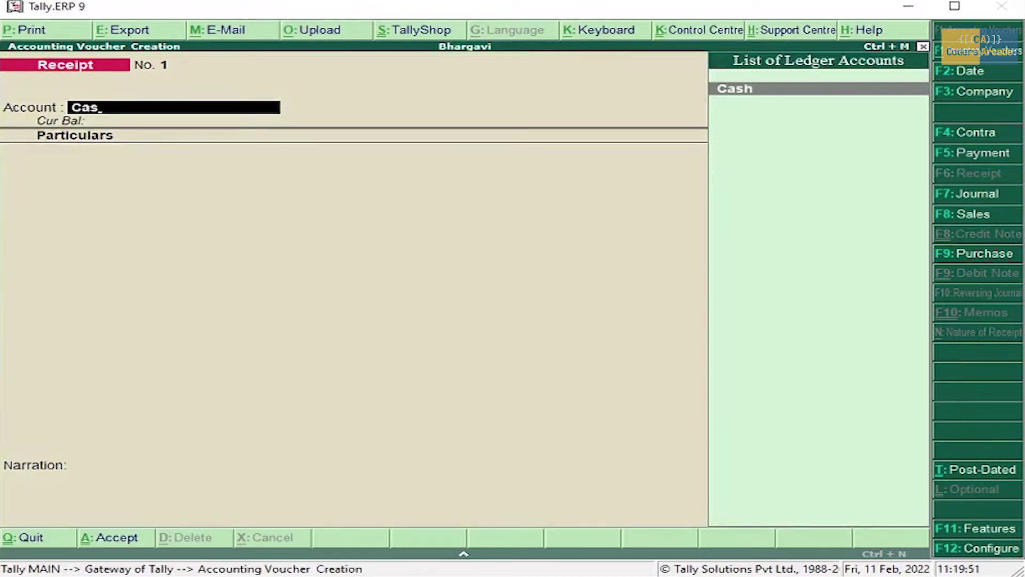
key(Return)
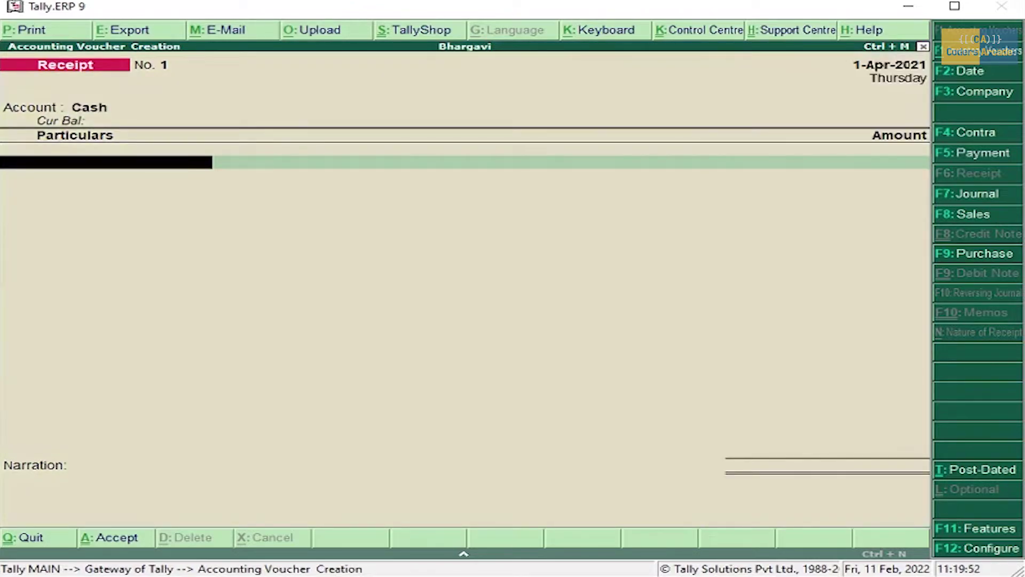
text(Bh)
key(Return)
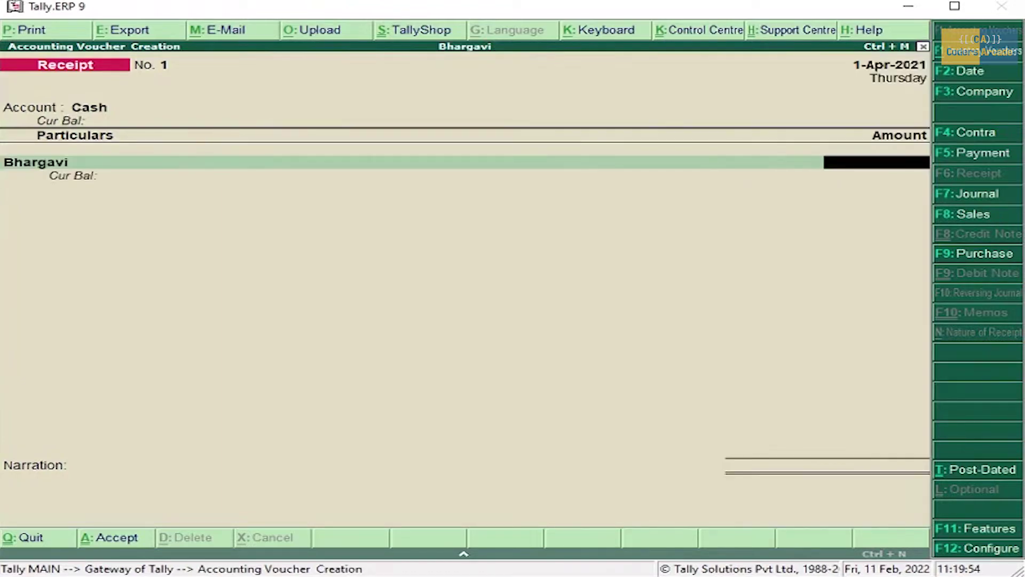
text(800000)
key(Return)
key(Return)
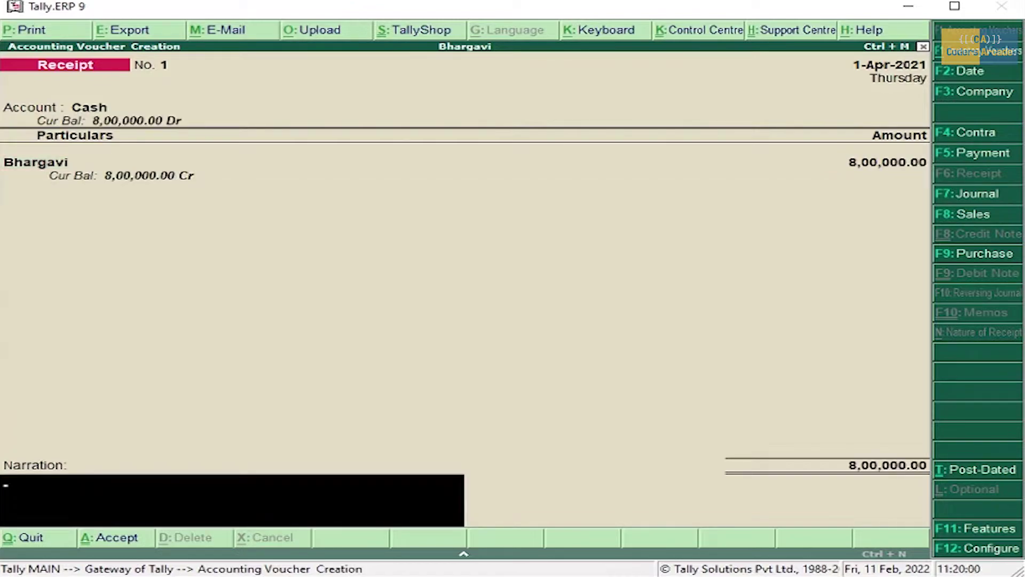
key(Return)
key(Return)
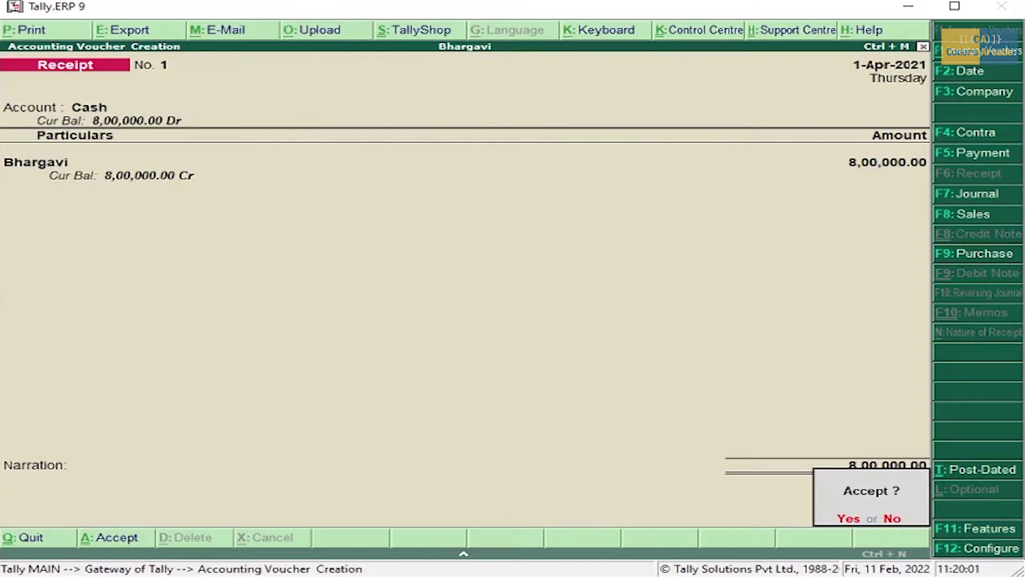
key(Return)
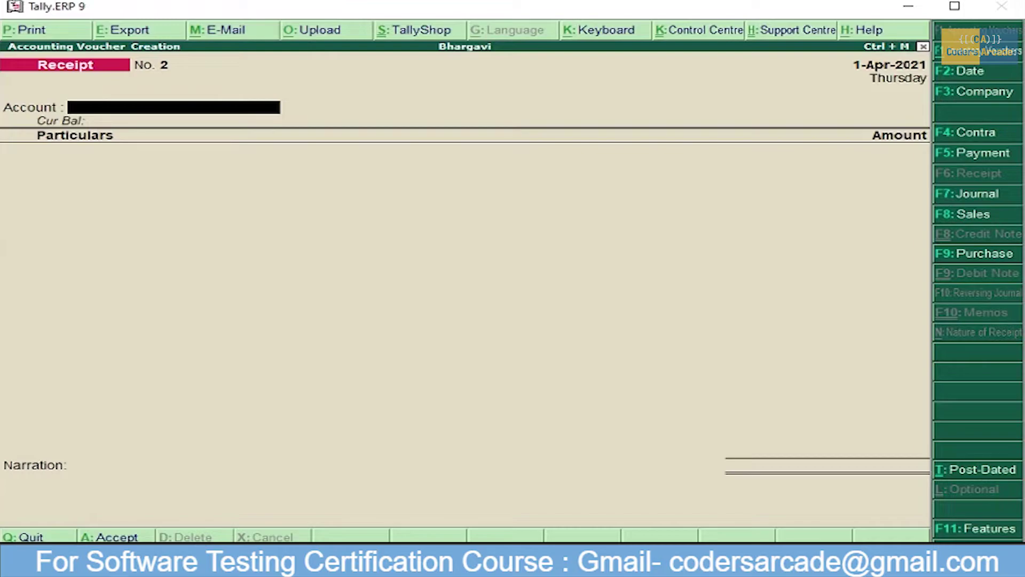
Step: Start a Purchase voucher with Cash as party account and Karnataka as supplier state
key(F9)
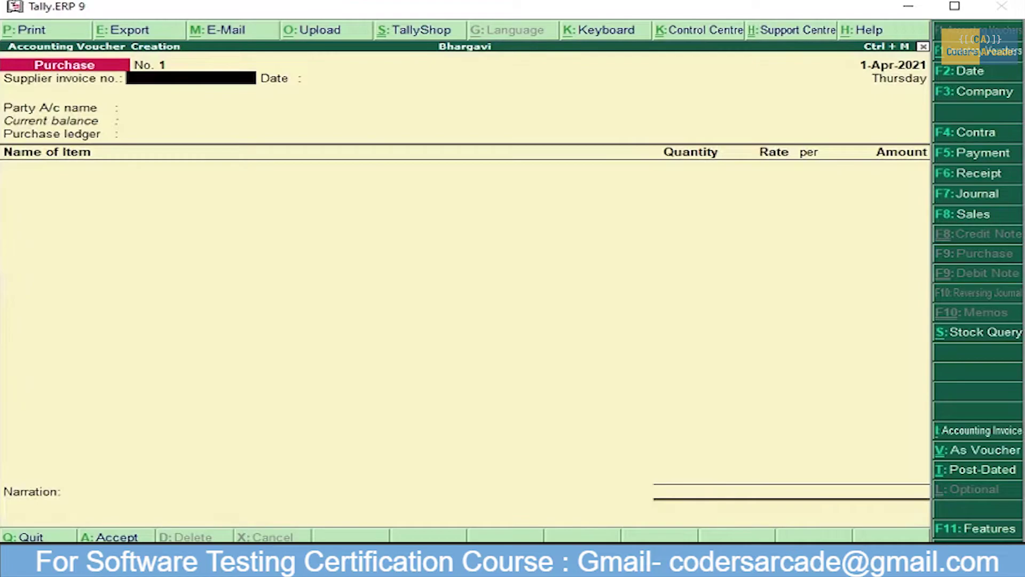
key(Return)
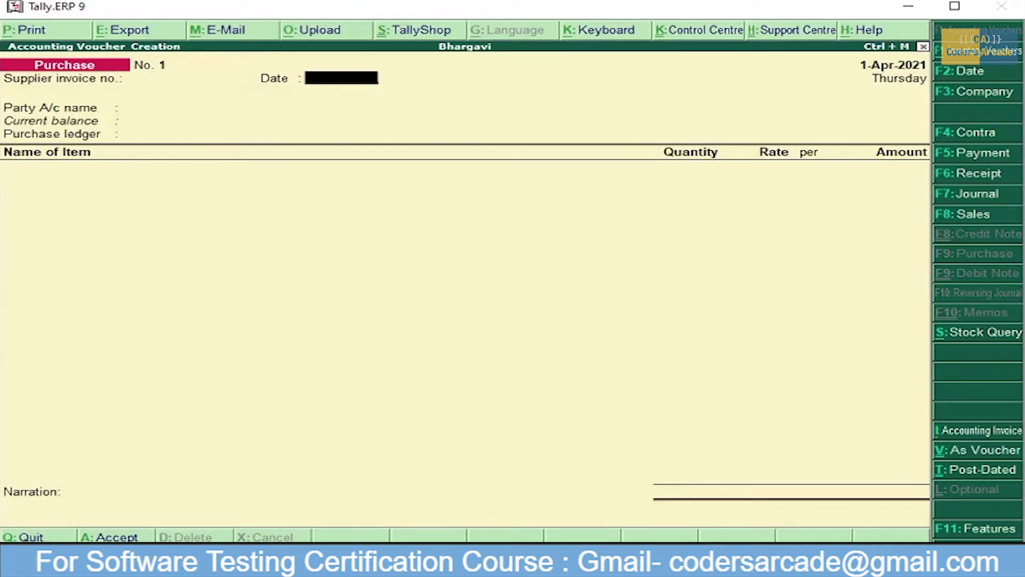
key(Return)
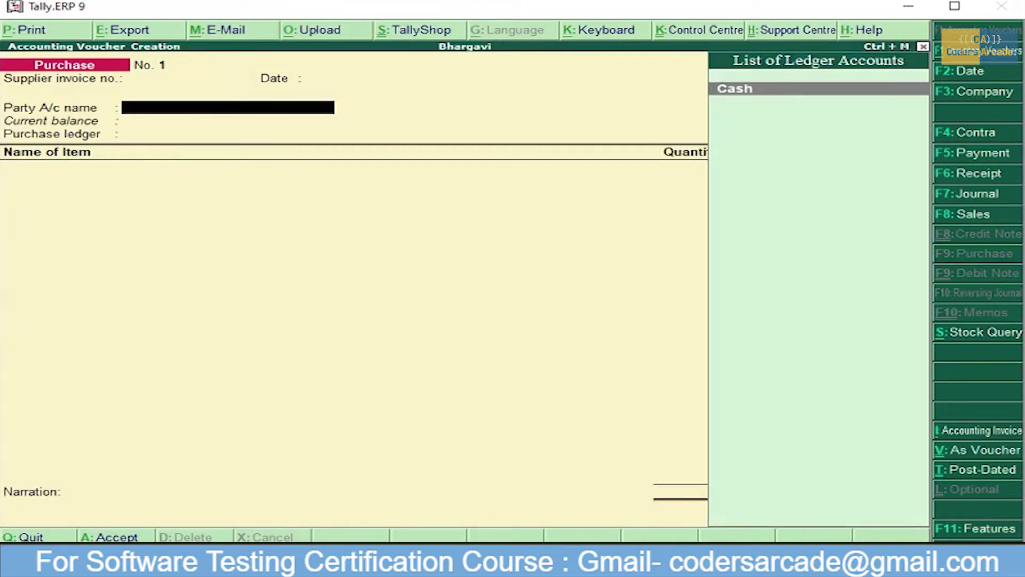
key(Return)
key(Return)
key(Return)
key(Return)
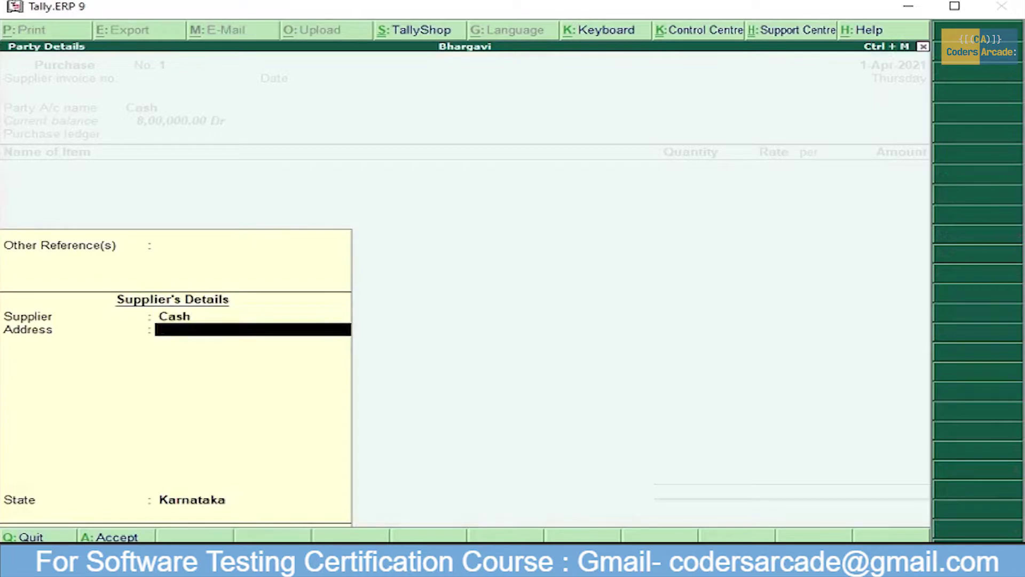
key(Return)
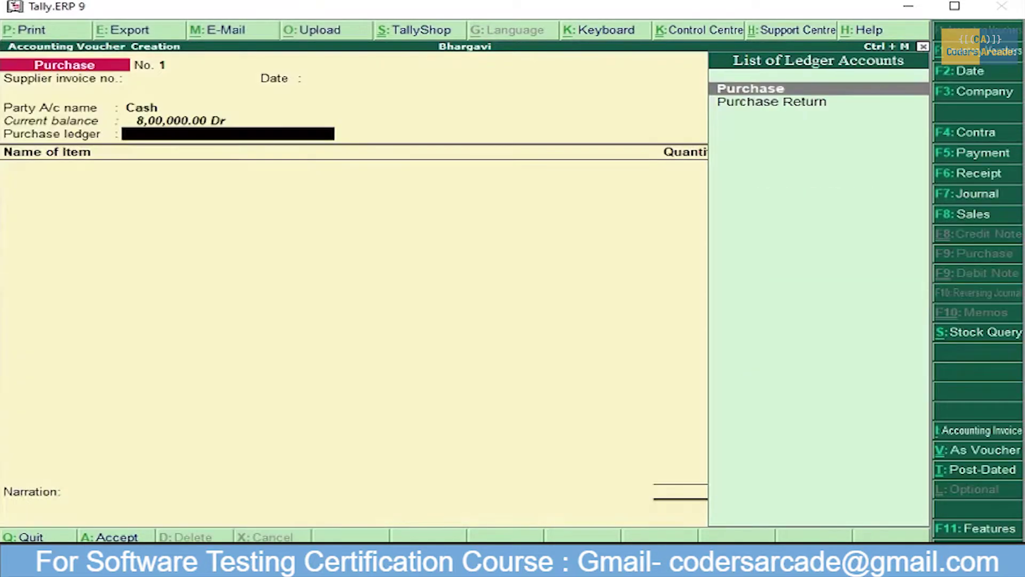
key(Return)
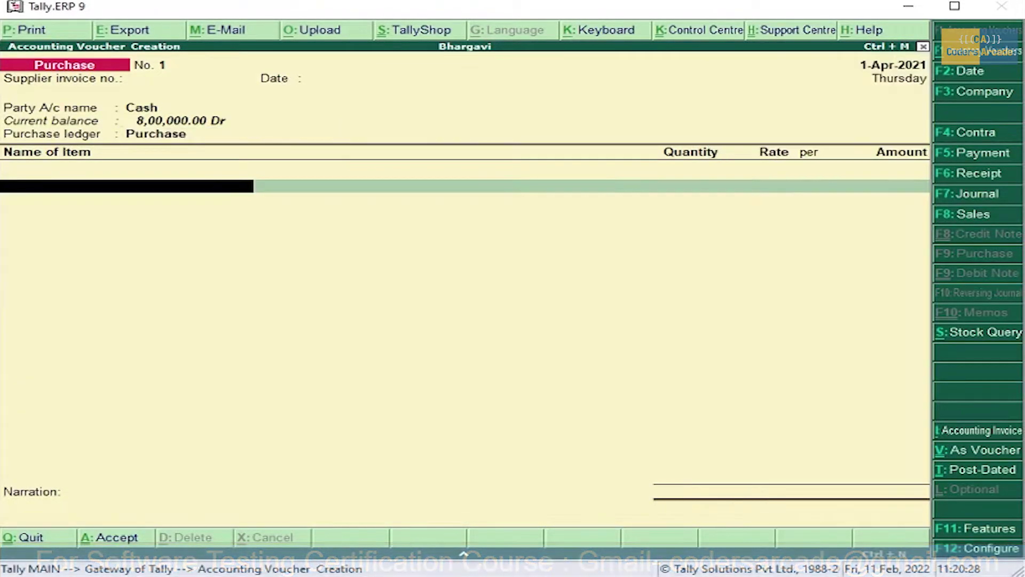
Step: Enter item lines Computer 20 at 20,000 and Pendrive 50 at 450
text(Com)
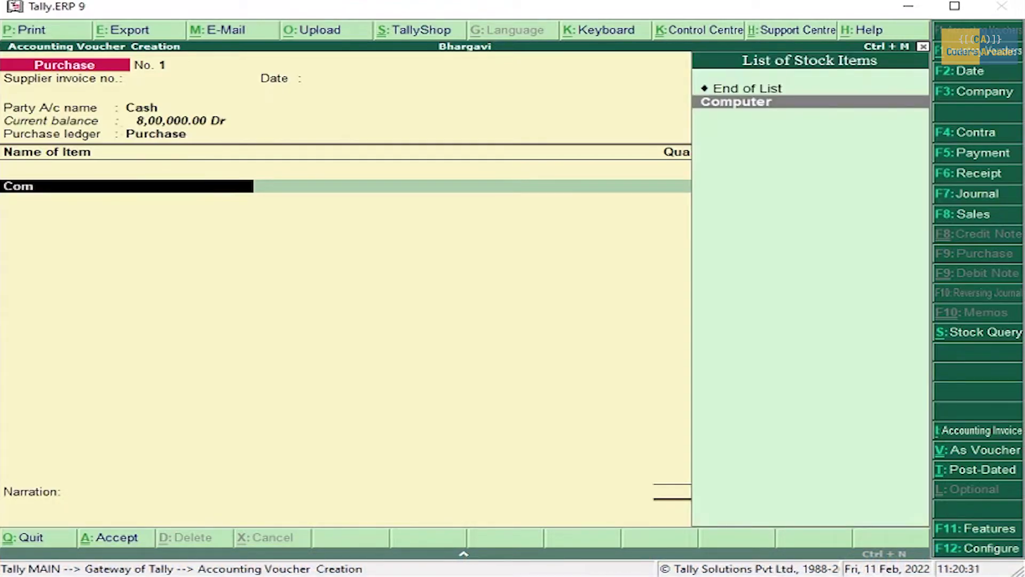
key(Return)
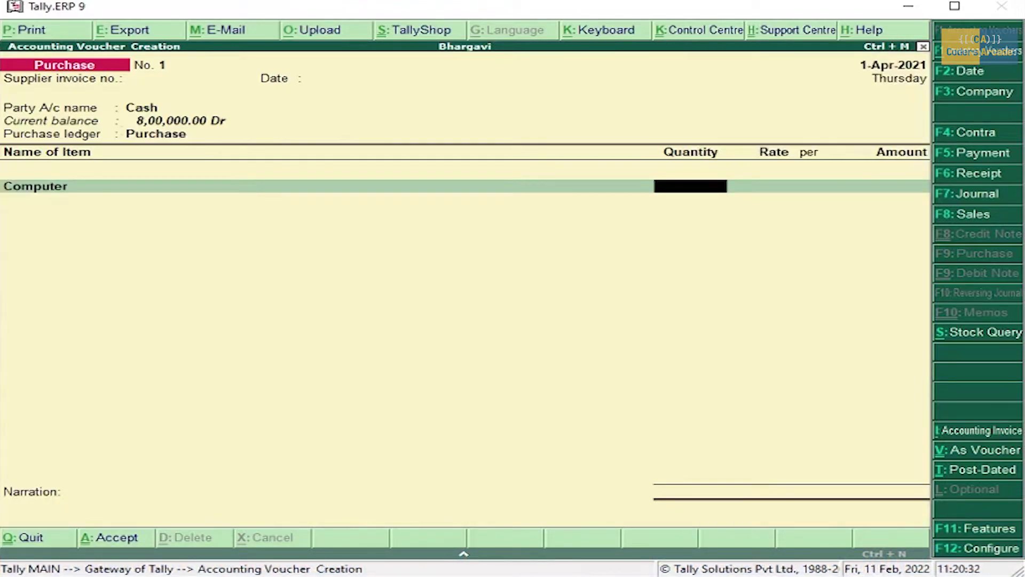
text(20)
key(Return)
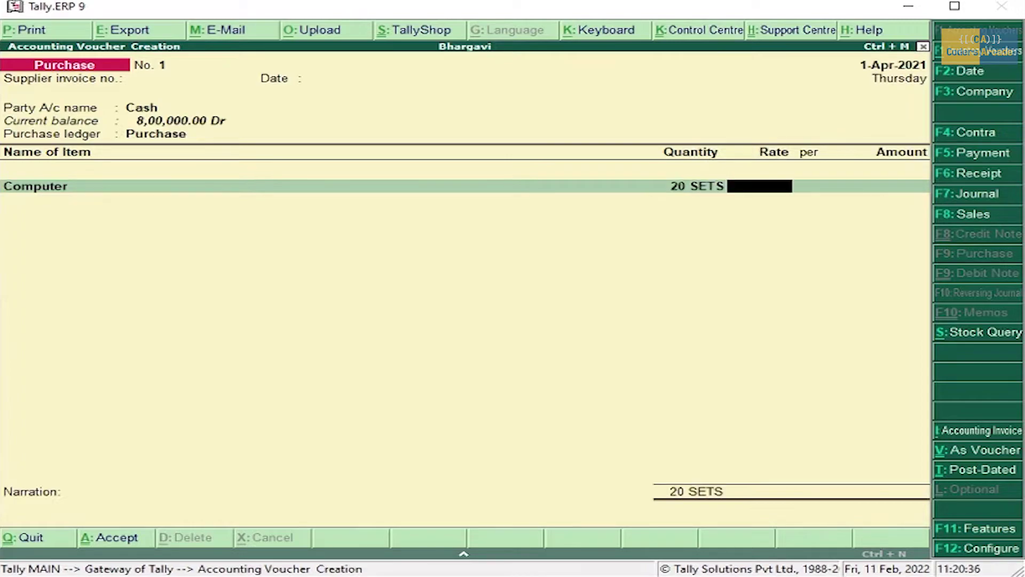
text(20000)
key(Return)
key(Return)
key(Return)
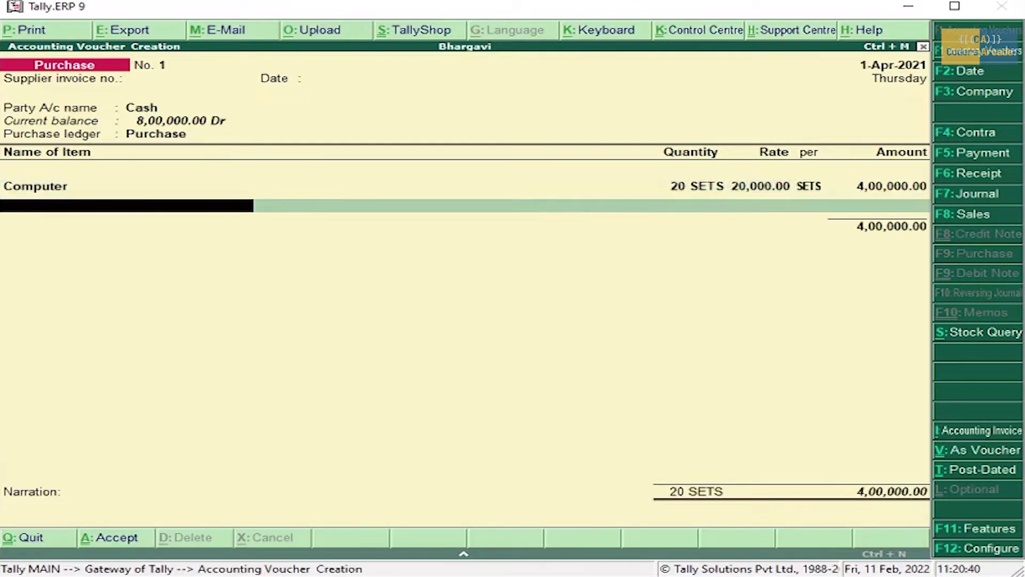
text(Pe)
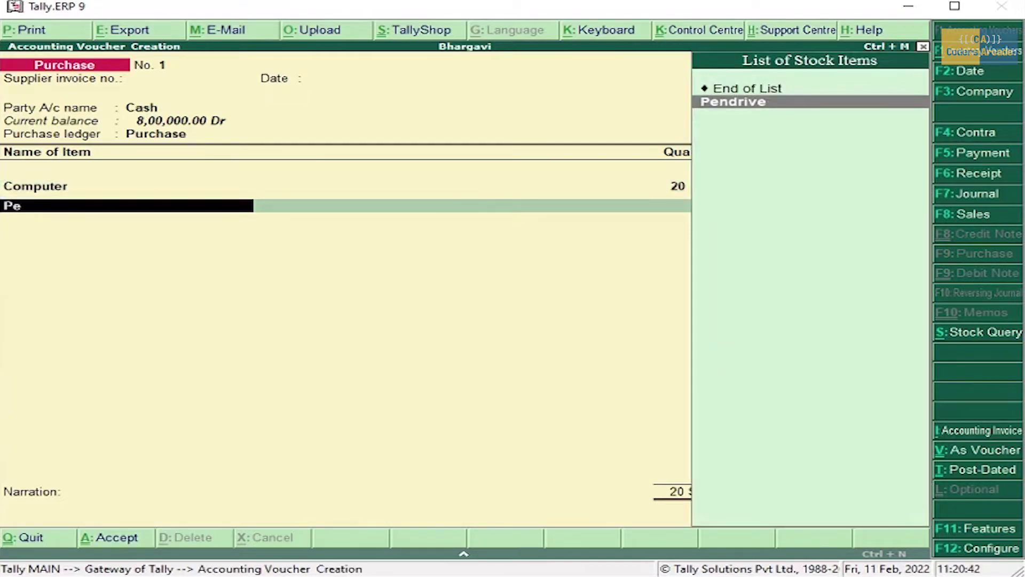
text(nd)
key(Return)
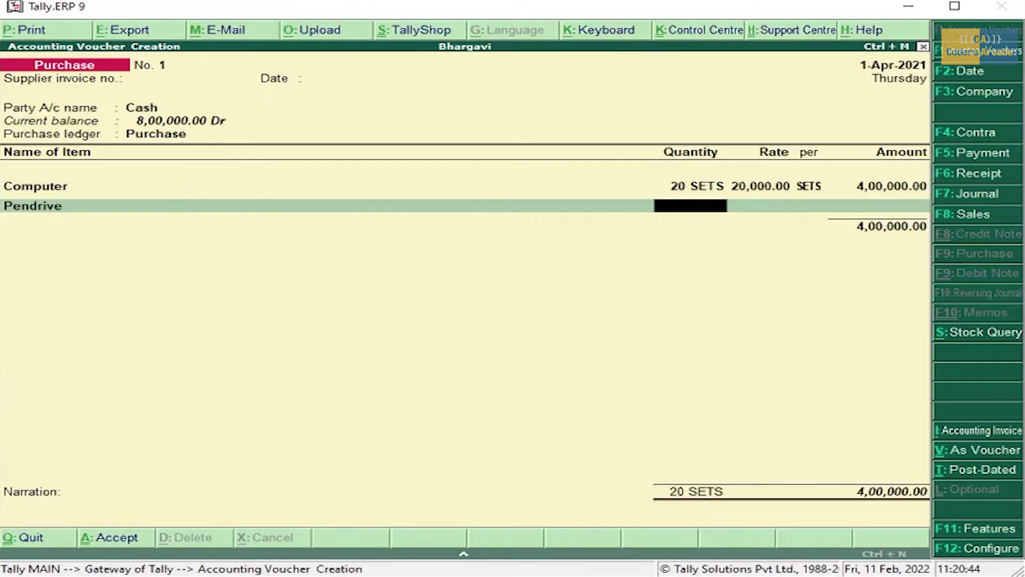
text(50)
key(Return)
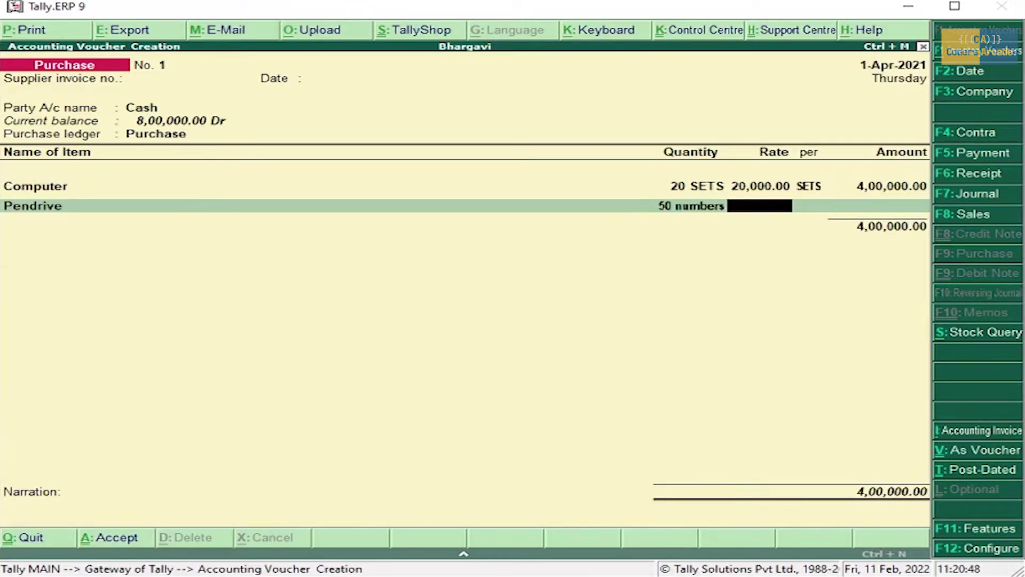
text(450)
key(Return)
key(Return)
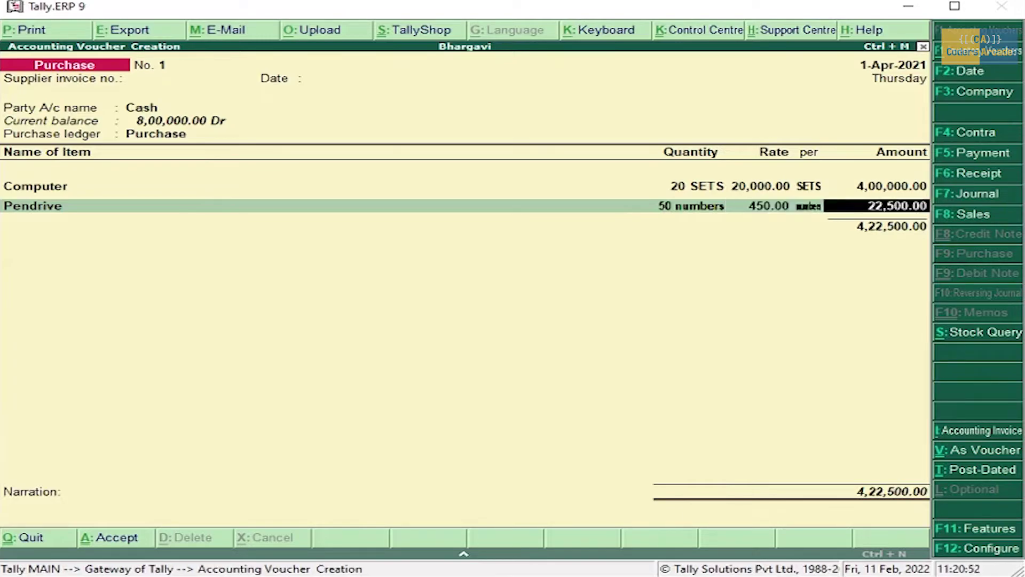
key(Return)
Step: Add Headphone 40 at 200, bringing the total to 4,30,500.00, and end the item list
text(Head)
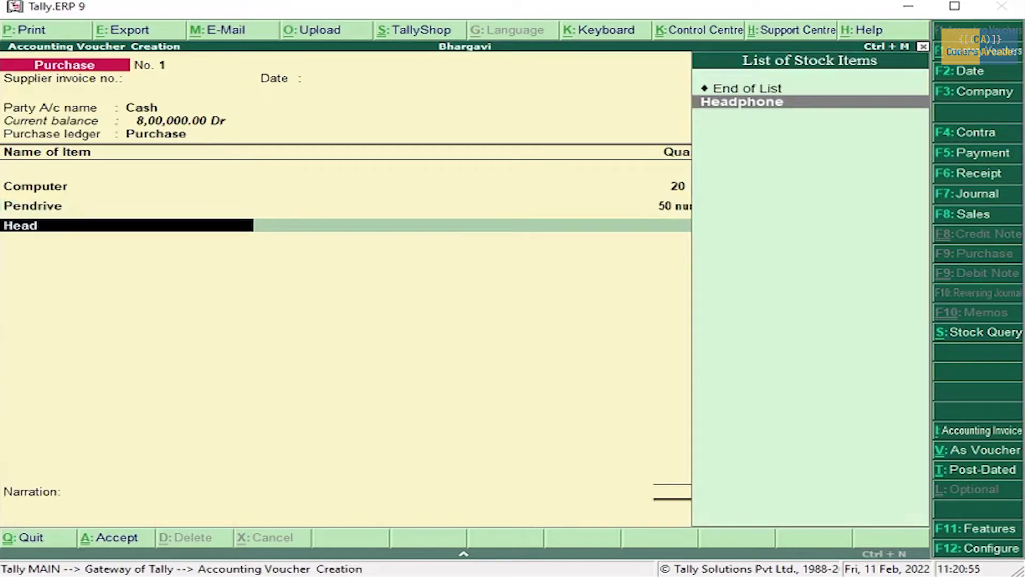
key(Return)
key(Return)
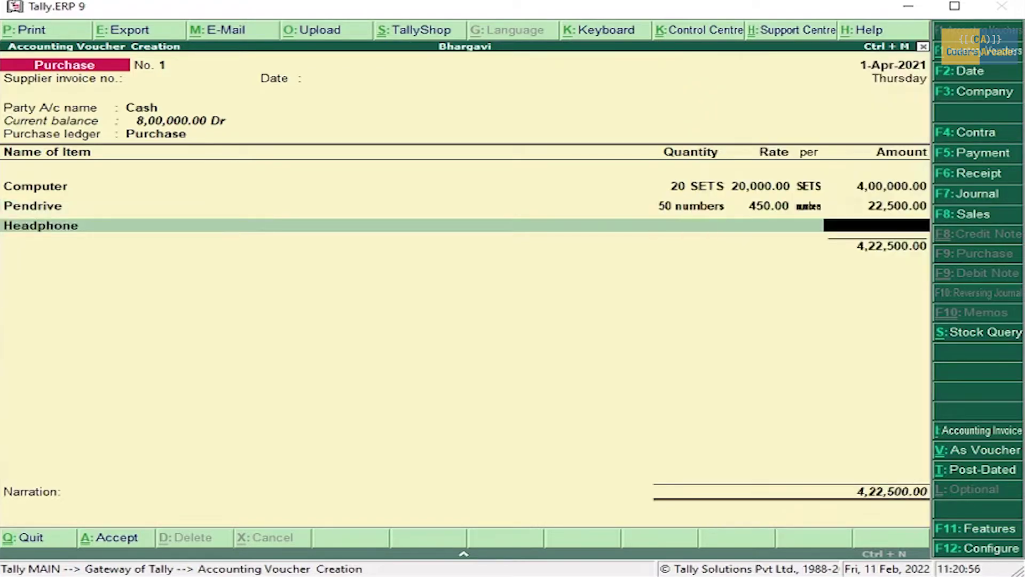
key(BackSpace)
text(40)
key(Return)
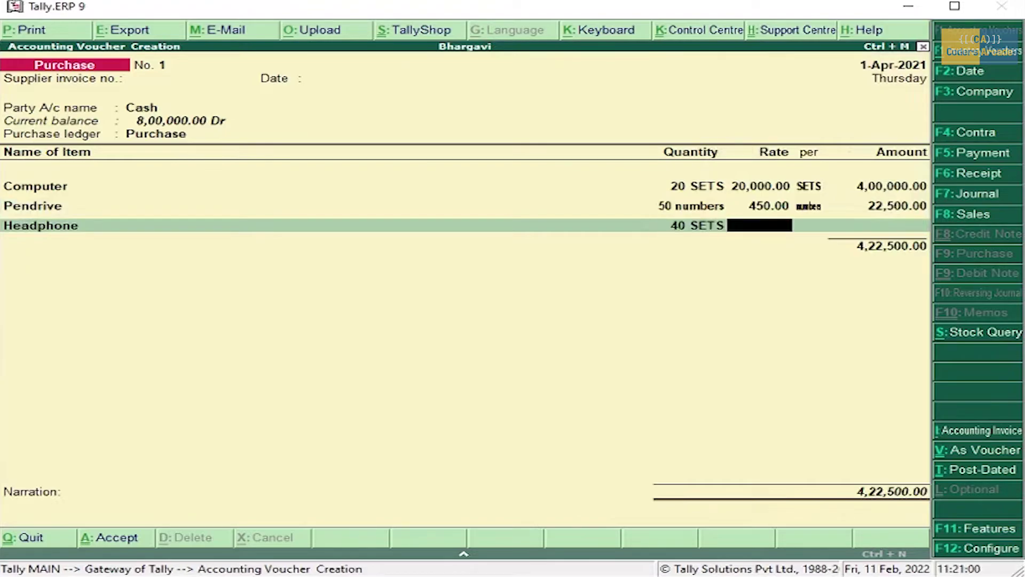
text(200)
key(Return)
key(Return)
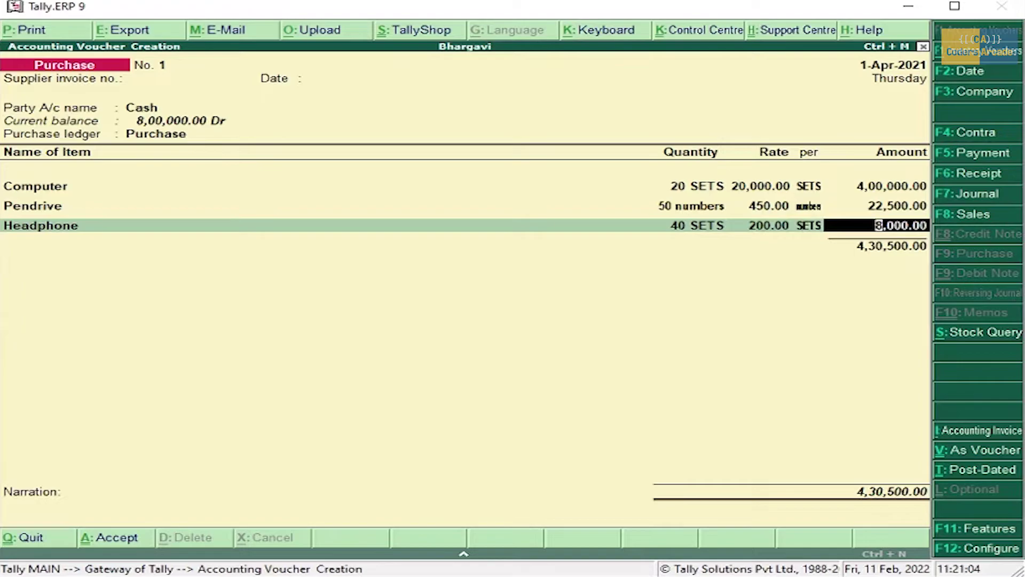
key(Return)
key(Return)
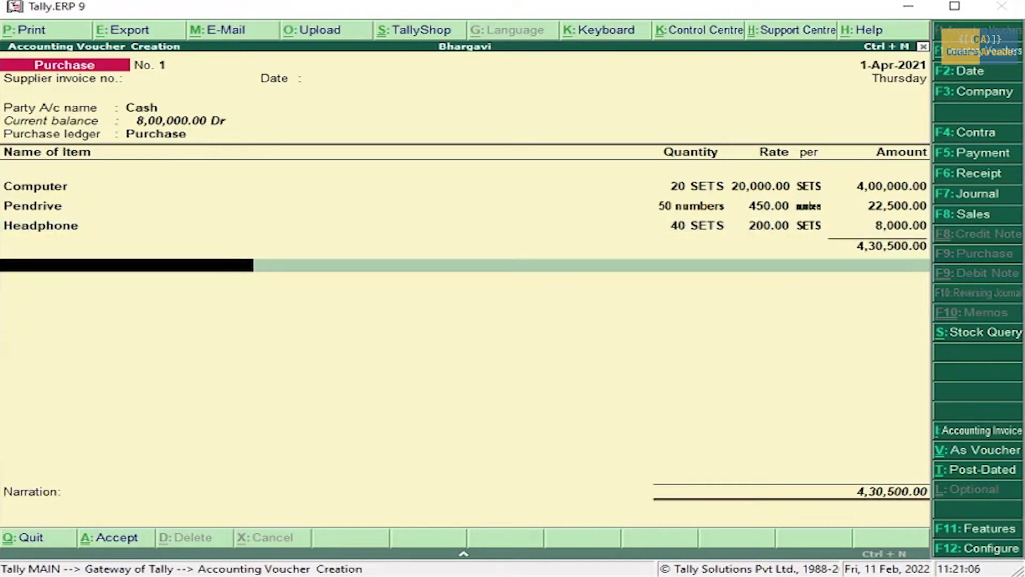
key(Return)
key(Return)
Step: Save purchase voucher No. 1 and bring up Accounting Features with F11
key(Return)
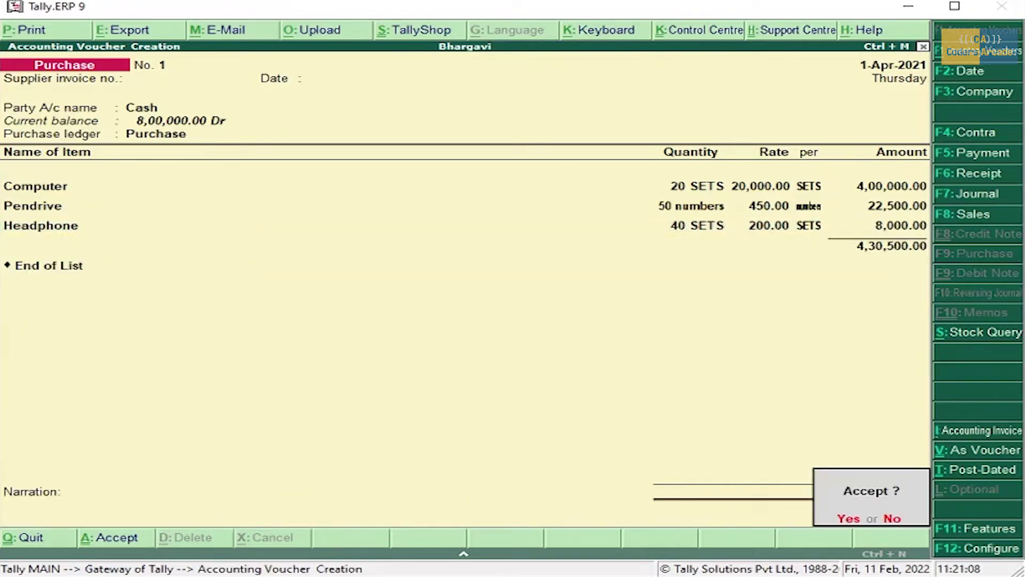
key(Return)
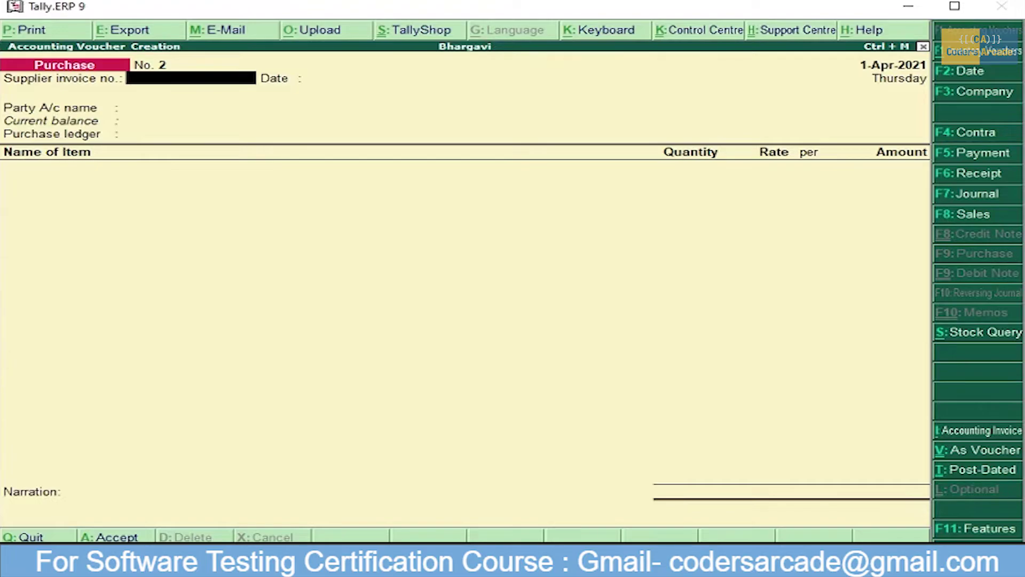
key(F11)
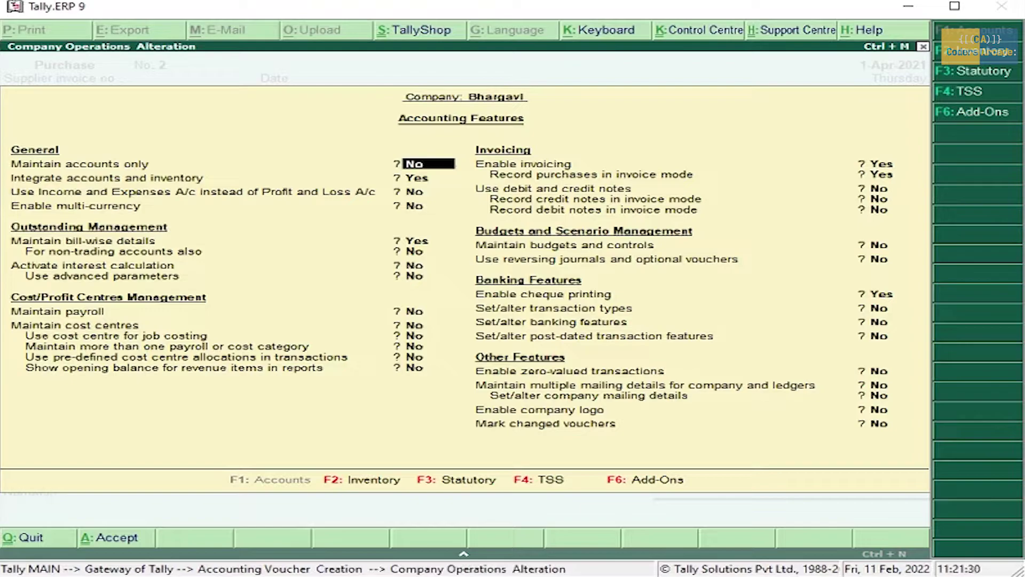
Step: Set Use debit and credit notes, and both debit and credit notes in invoice mode, to Yes and save
key(Return)
key(Return)
key(Return)
key(Return)
key(Return)
key(Return)
key(Return)
key(Return)
key(Return)
key(Return)
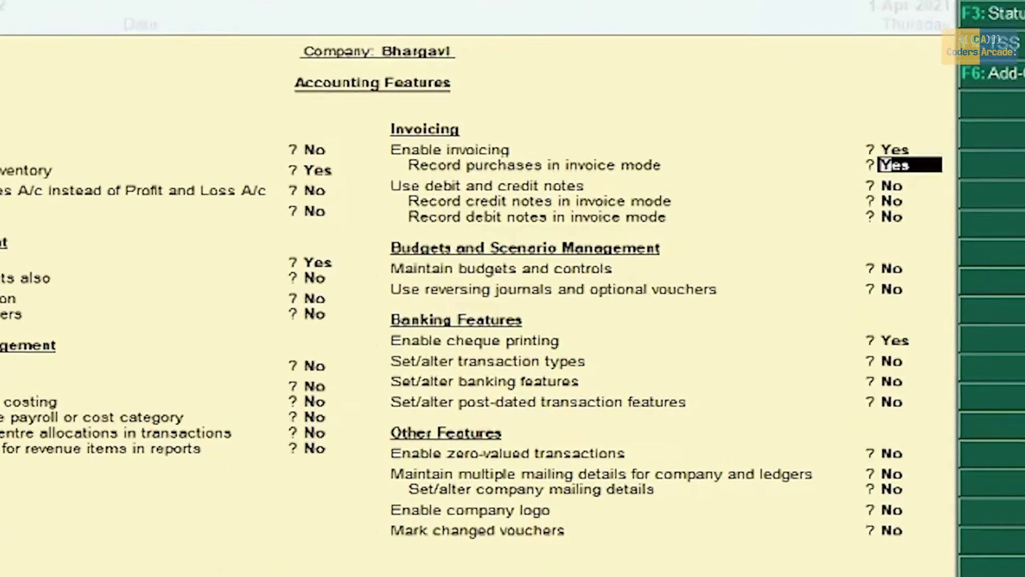
key(Return)
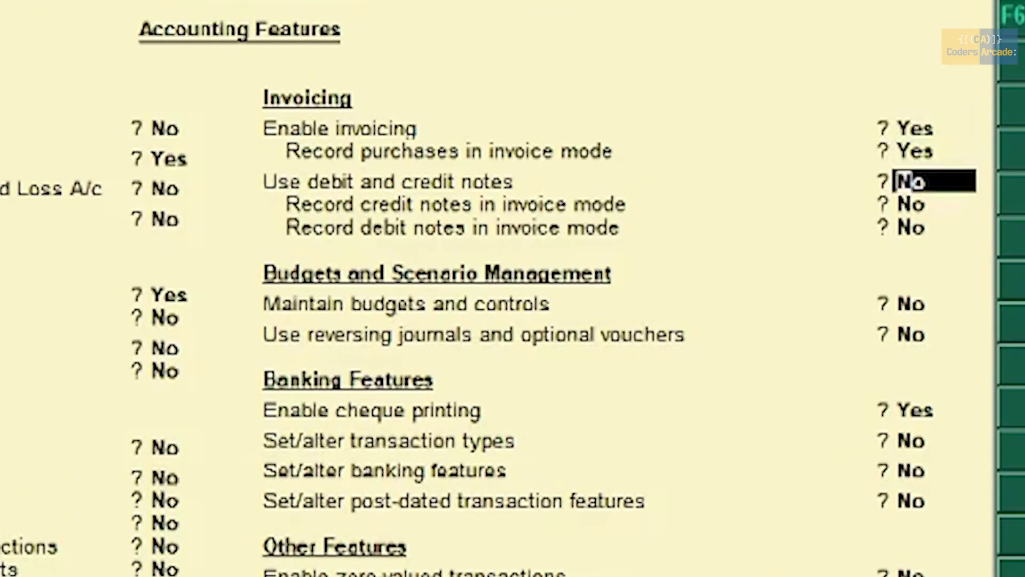
text(y)
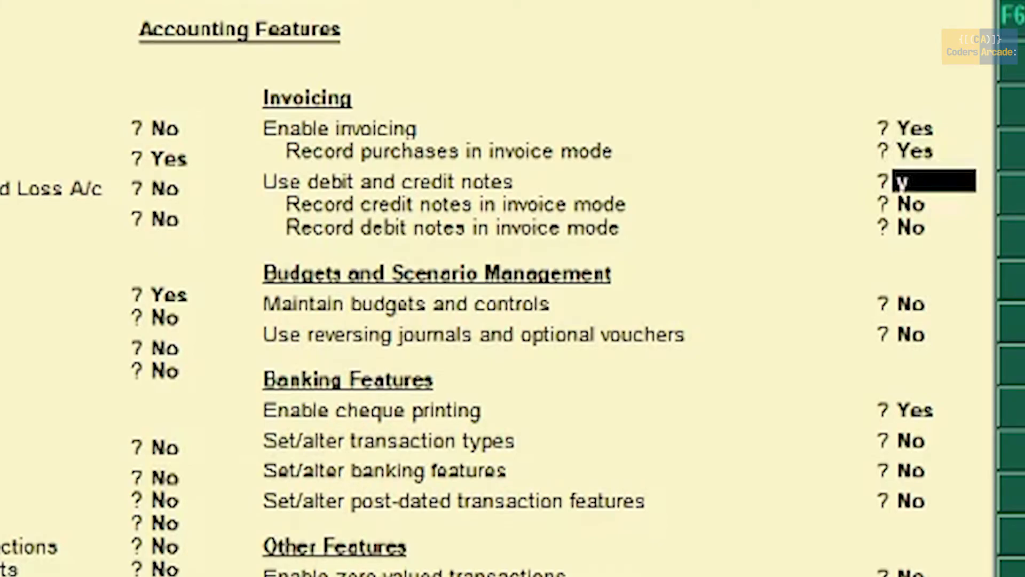
key(Return)
text(y)
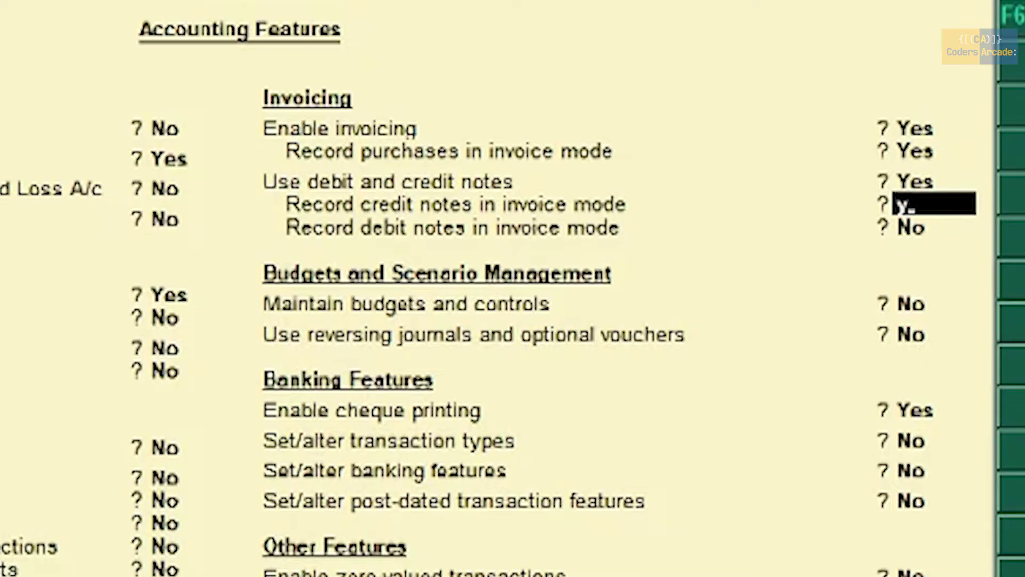
key(Return)
text(y)
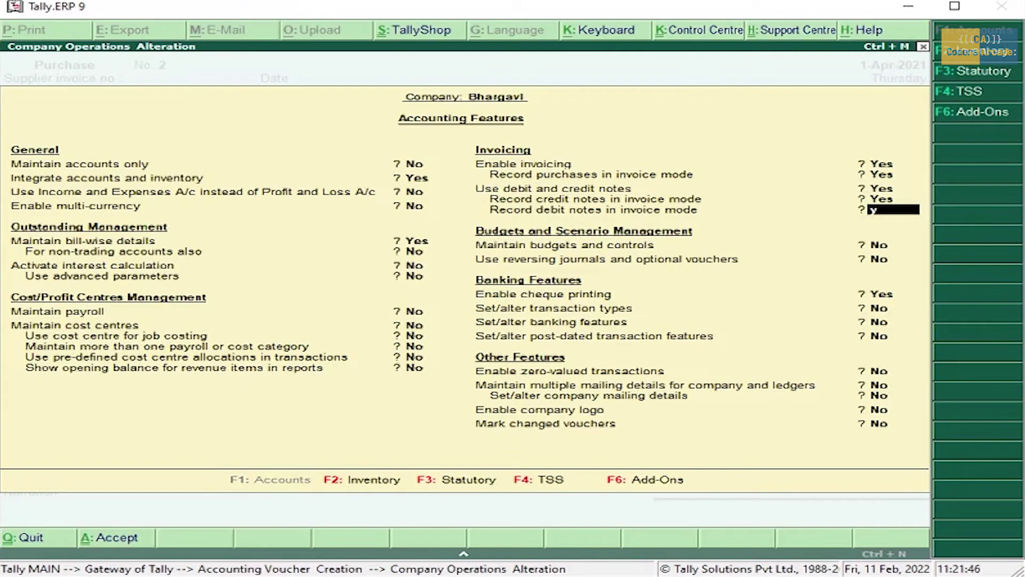
key(Return)
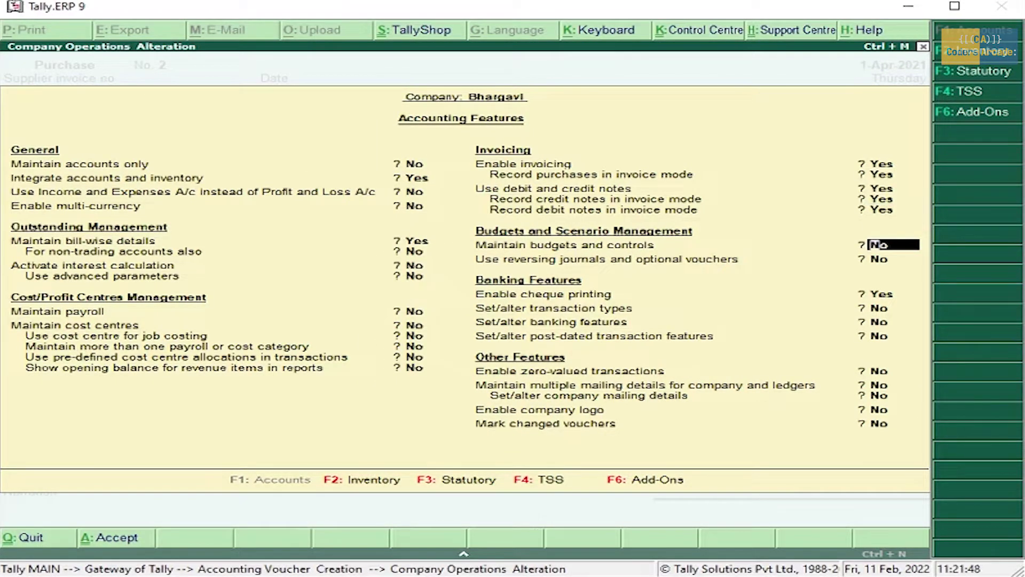
key(Return)
key(Return)
key(Return)
key(Return)
key(Return)
key(Return)
key(Return)
key(Return)
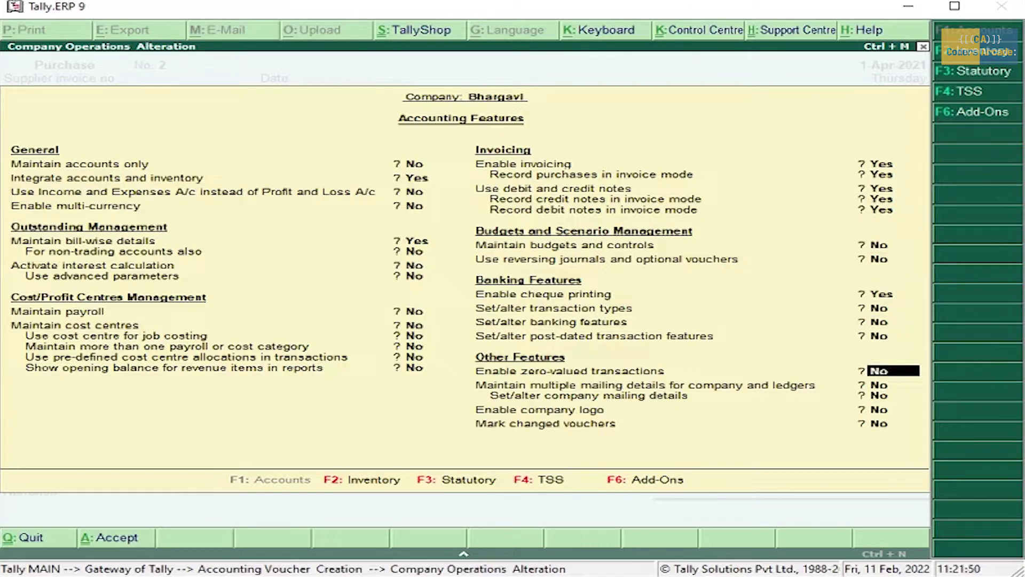
key(Return)
key(Return)
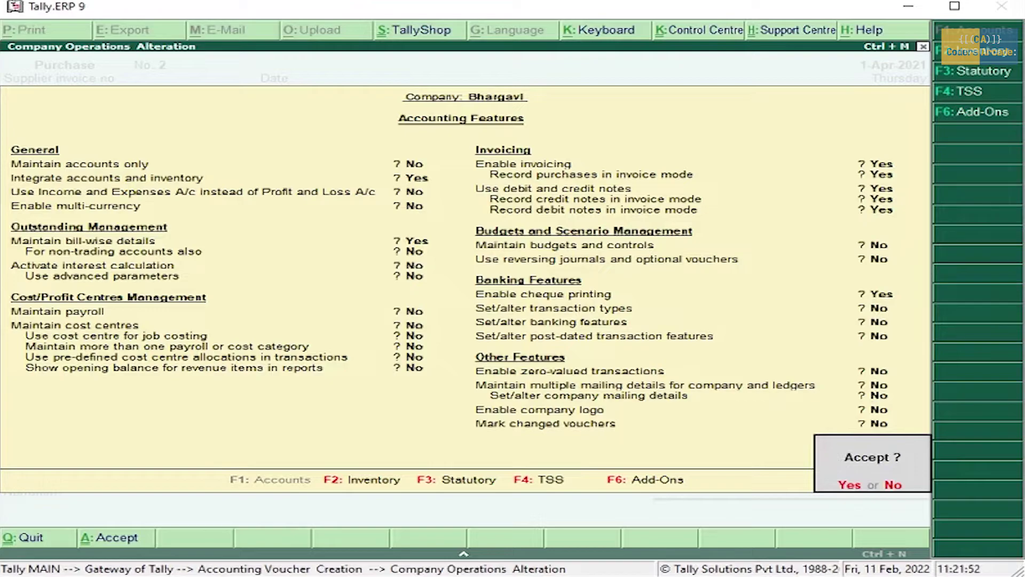
key(Return)
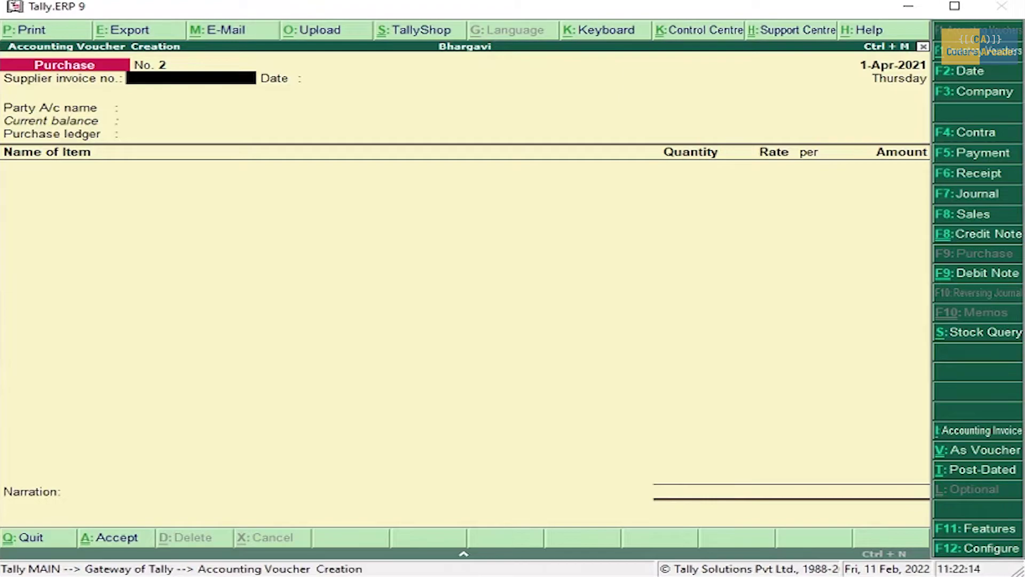
Step: Start Debit Note No. 1 against Cash with Purchase Return as the purchase ledger
key(ctrl+F9)
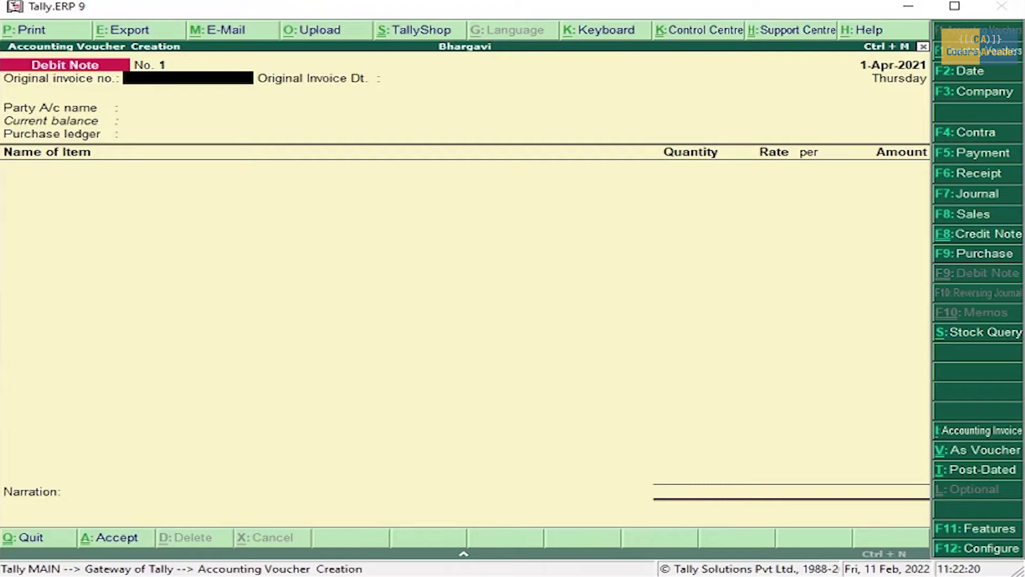
key(Return)
key(Return)
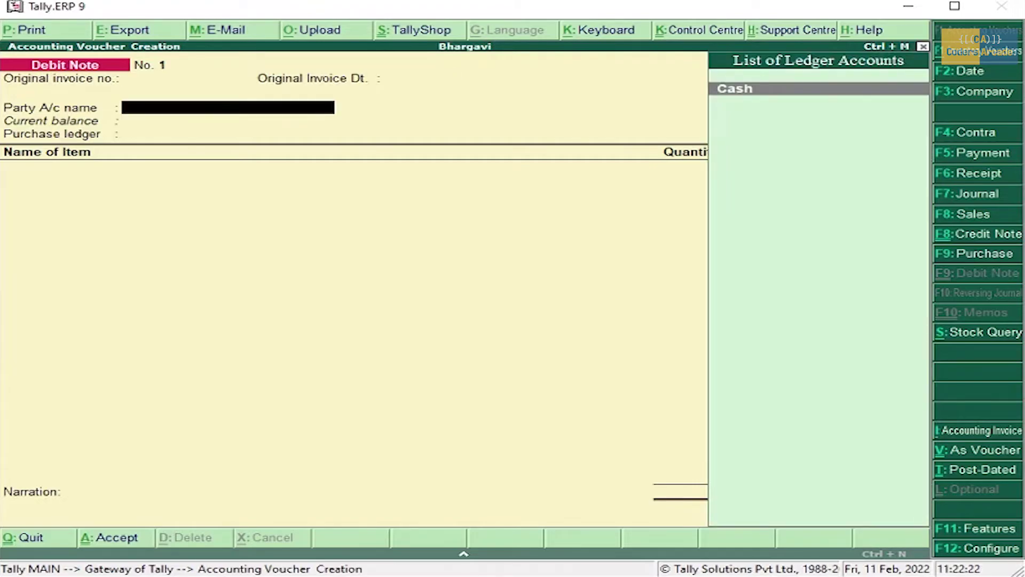
key(Return)
key(Return)
key(Return)
key(Return)
key(Return)
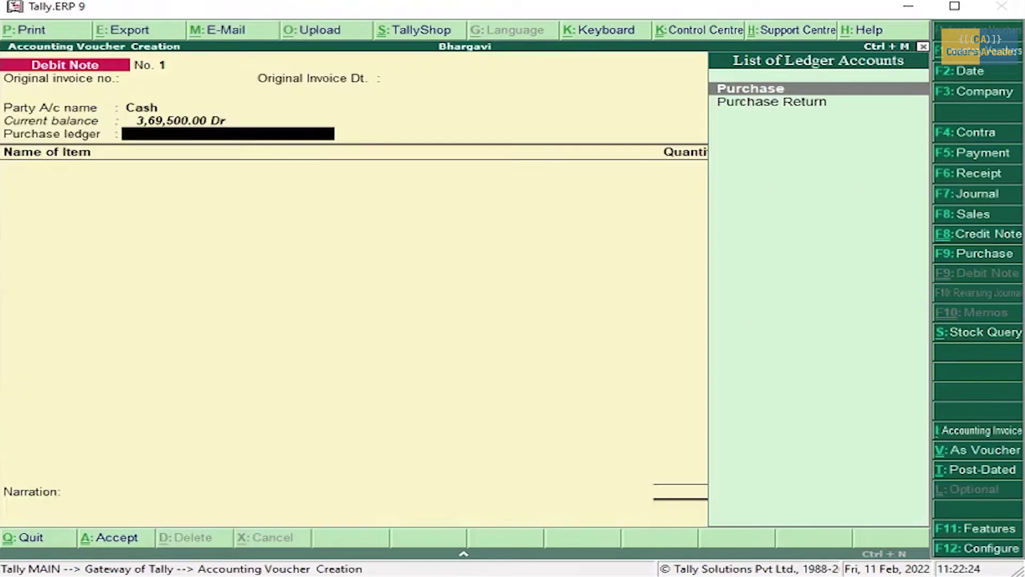
key(Down)
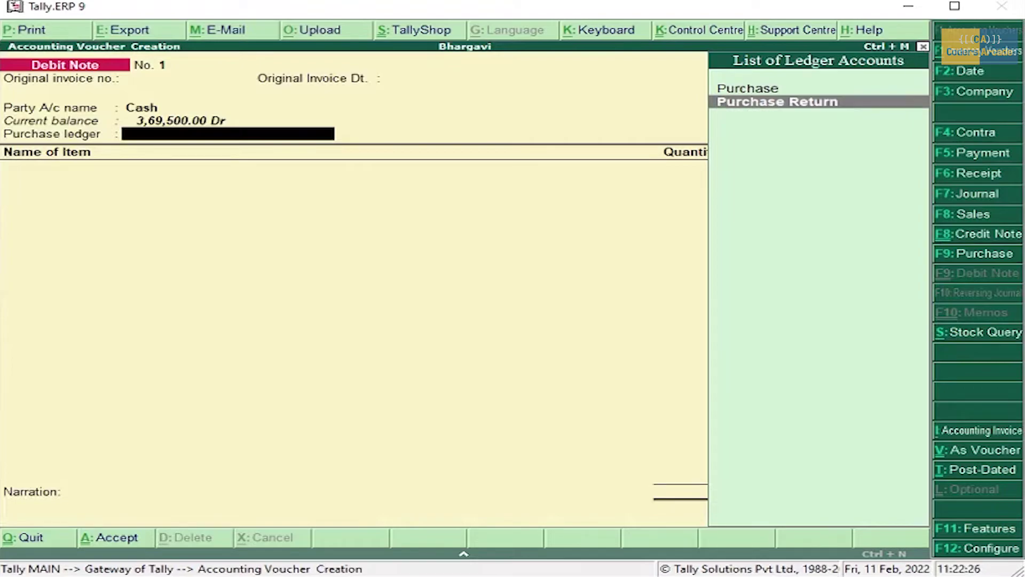
key(Return)
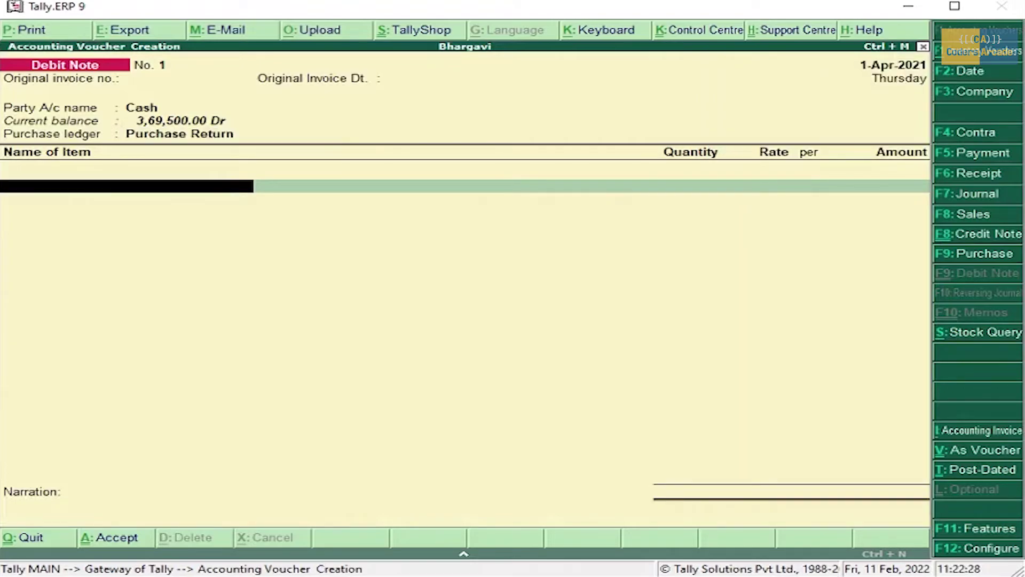
Step: Add returned items Computer 5 sets at 20,000.00 and Pendrive 10 numbers
text(Com)
key(Return)
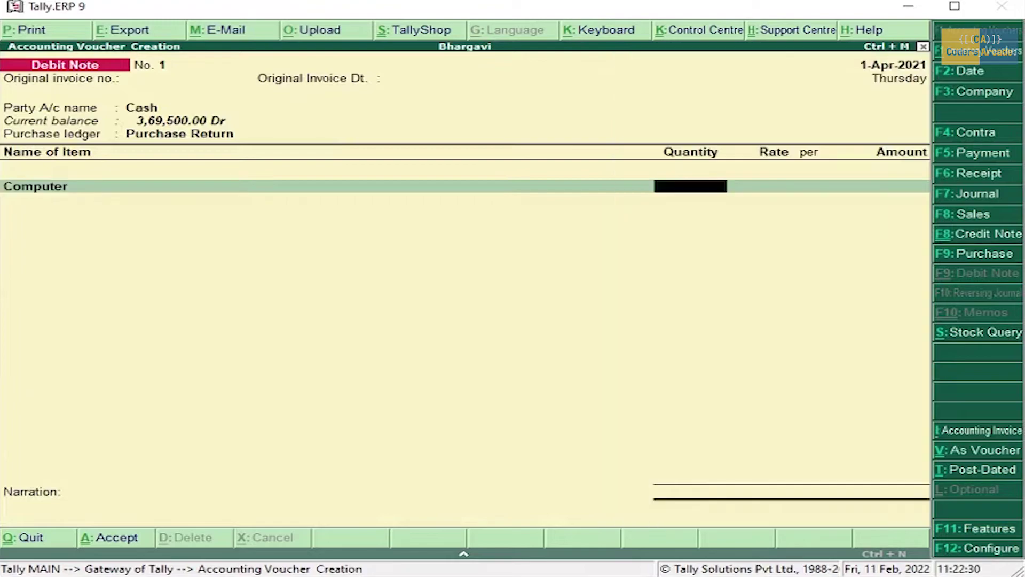
text(5)
key(Return)
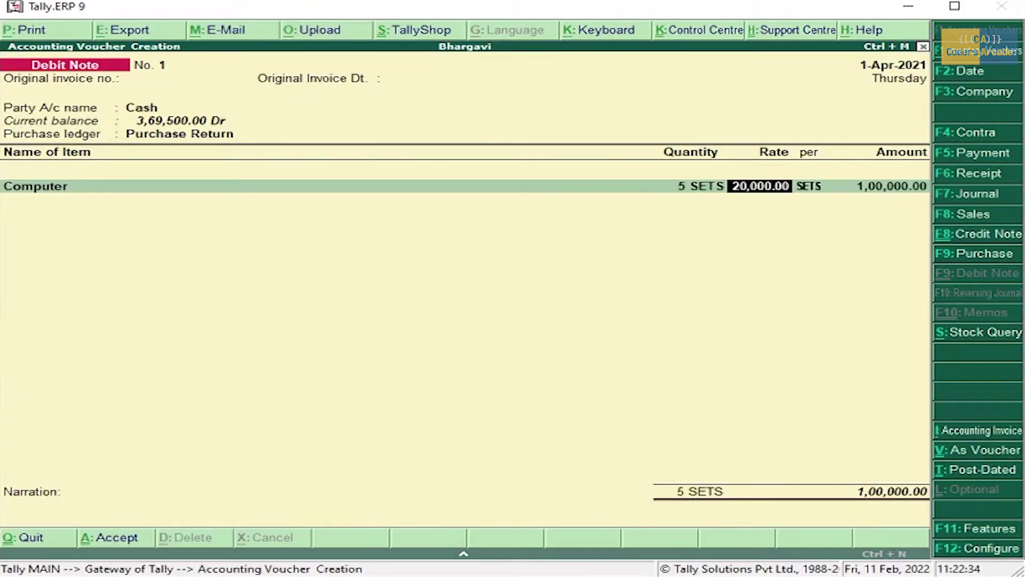
key(Return)
key(Return)
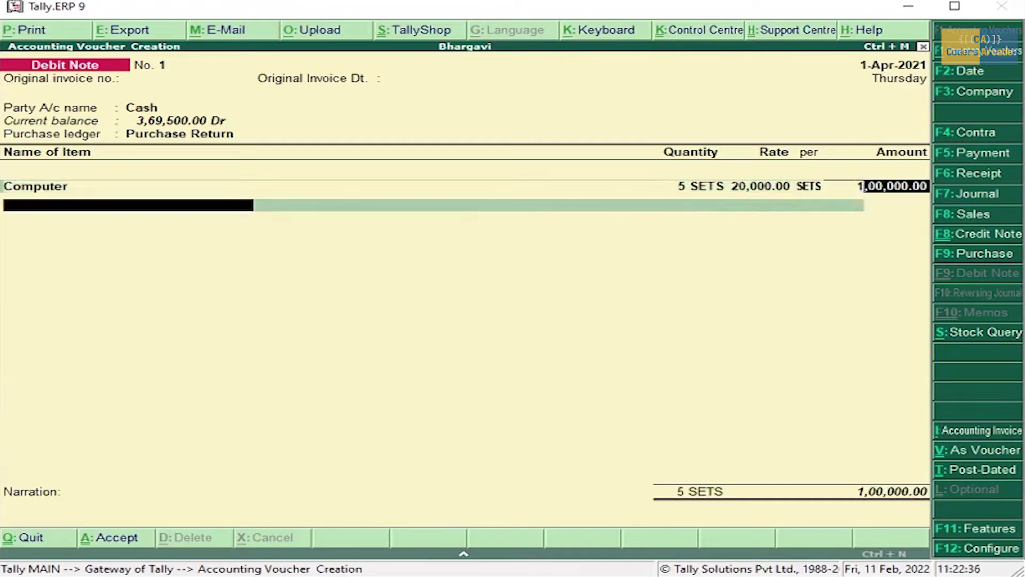
text(P)
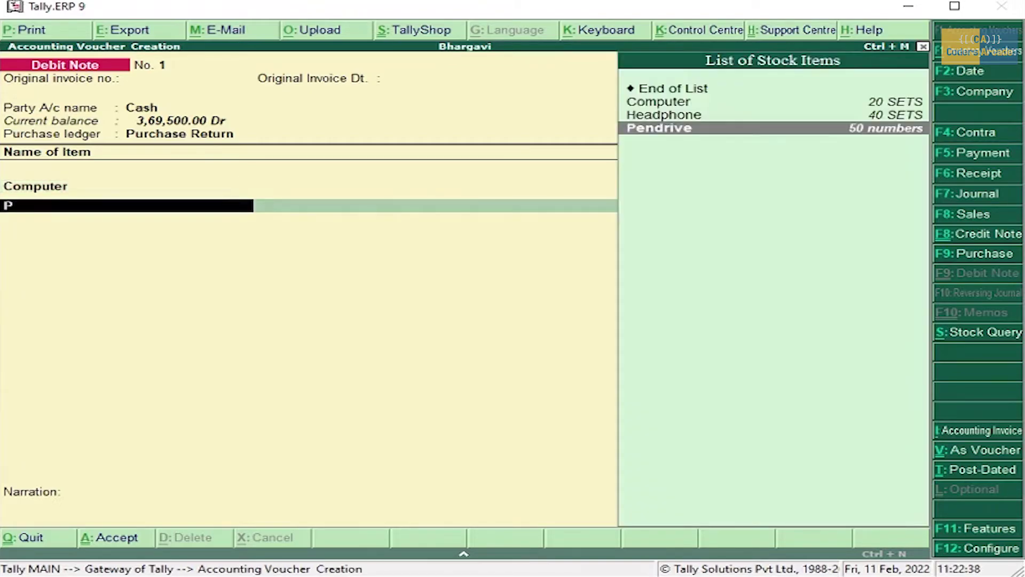
key(Return)
text(10)
key(Return)
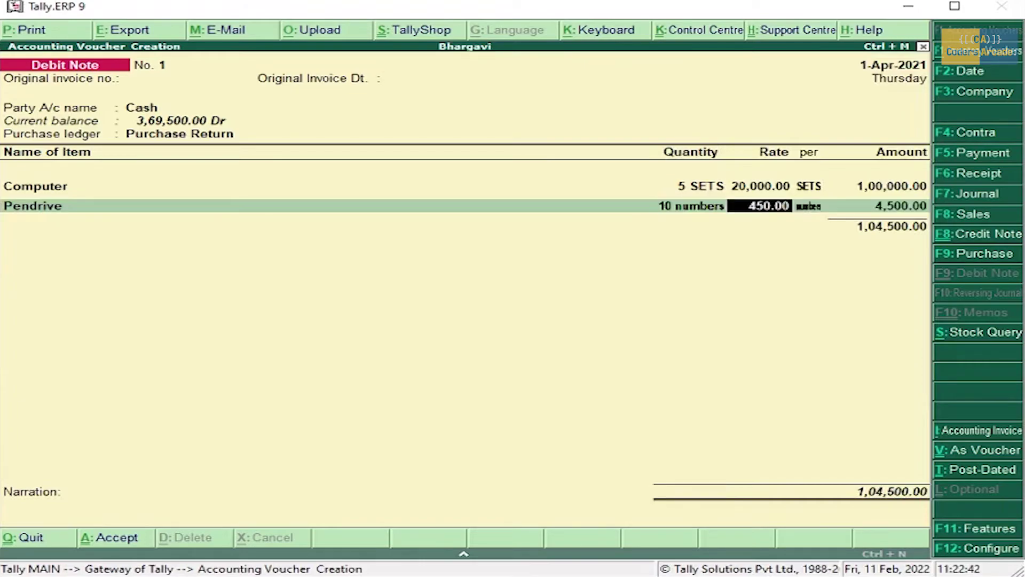
key(Return)
key(Return)
key(Return)
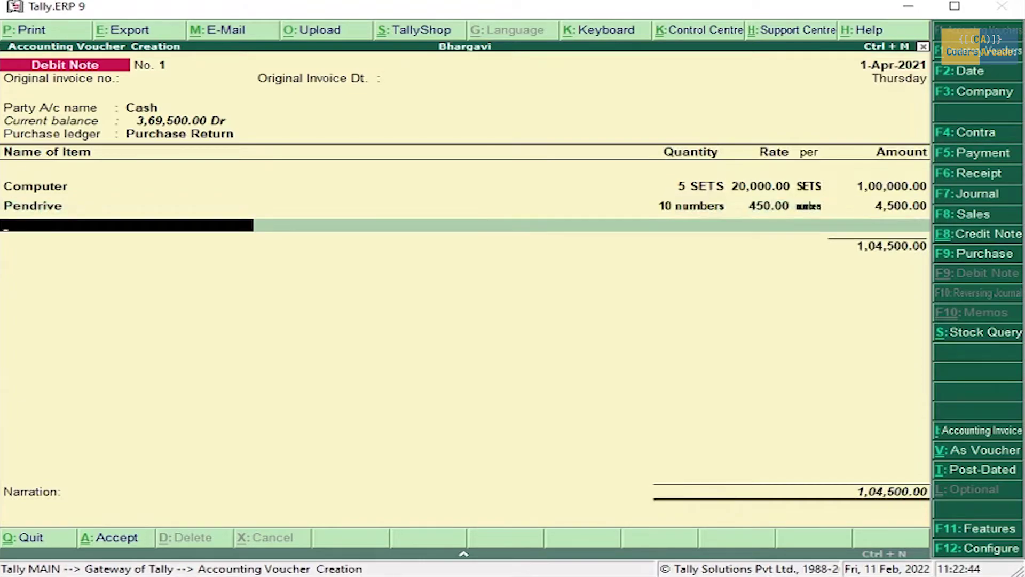
Step: Add Headphone 15 sets at 200.00, bringing the debit note to 1,07,500.00
text(He)
key(Return)
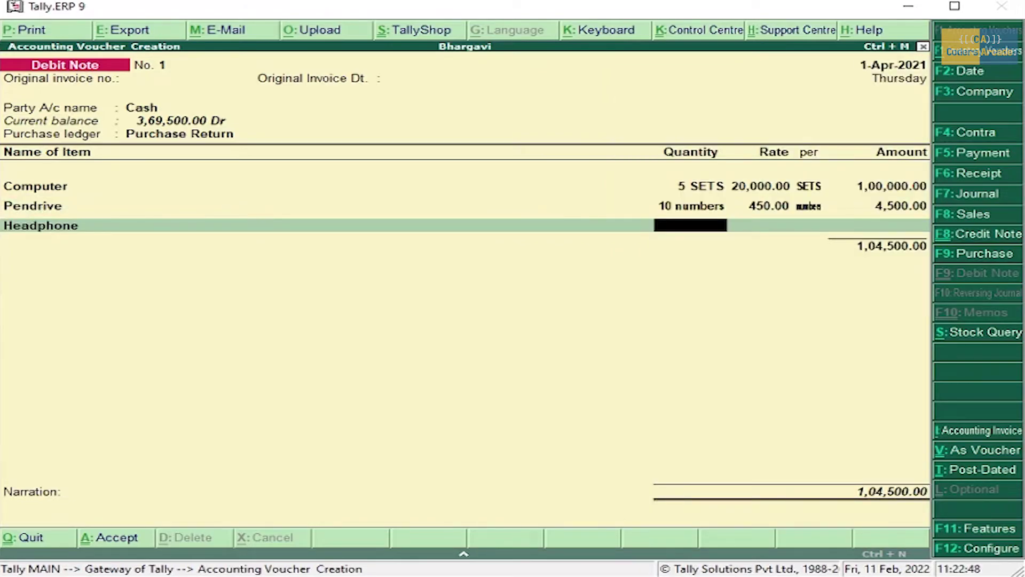
text(15)
key(Return)
key(Return)
key(Return)
key(Return)
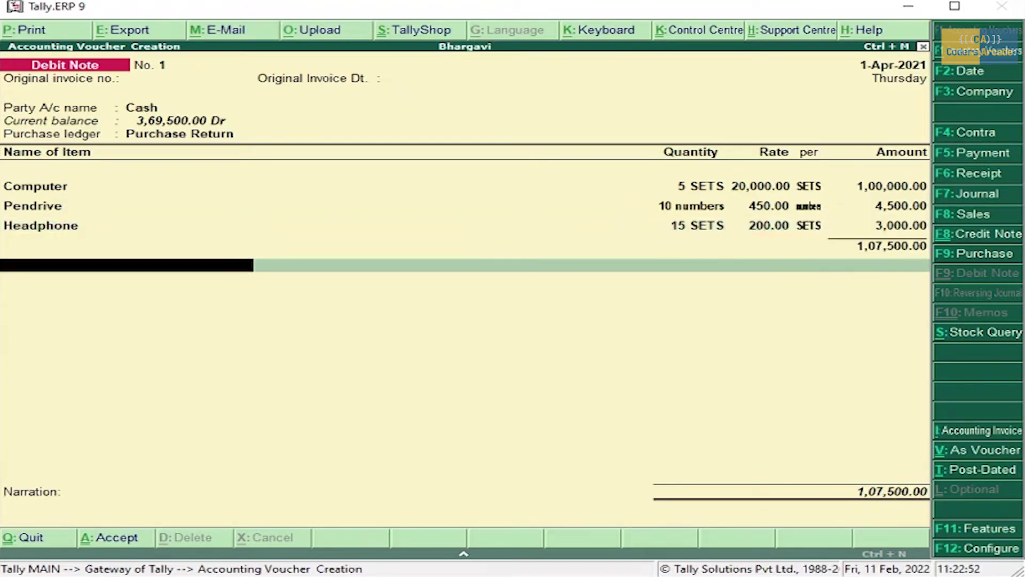
key(Return)
key(Return)
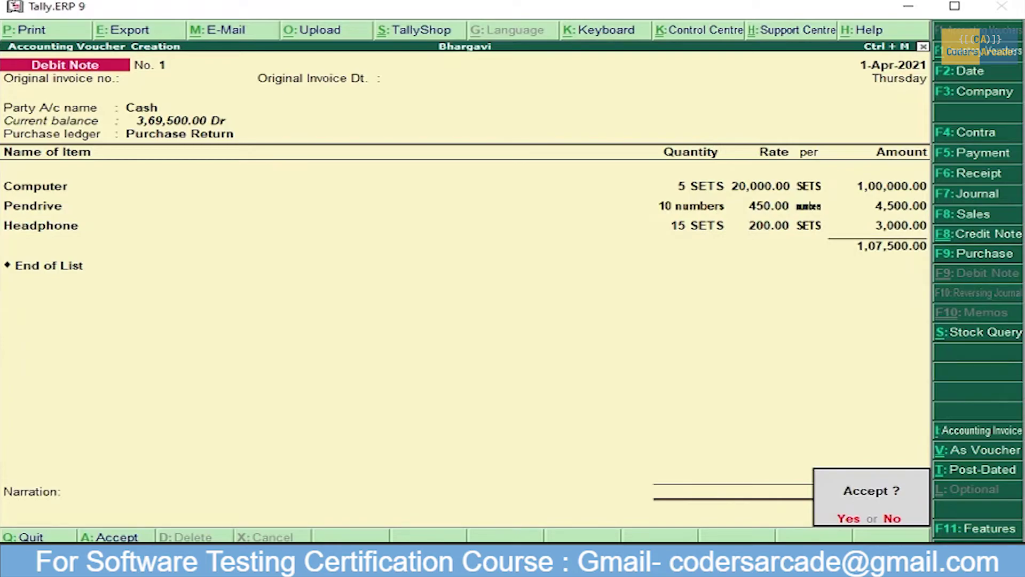
Step: Save the debit note and start a Sales voucher against Cash with the Sales ledger
key(Return)
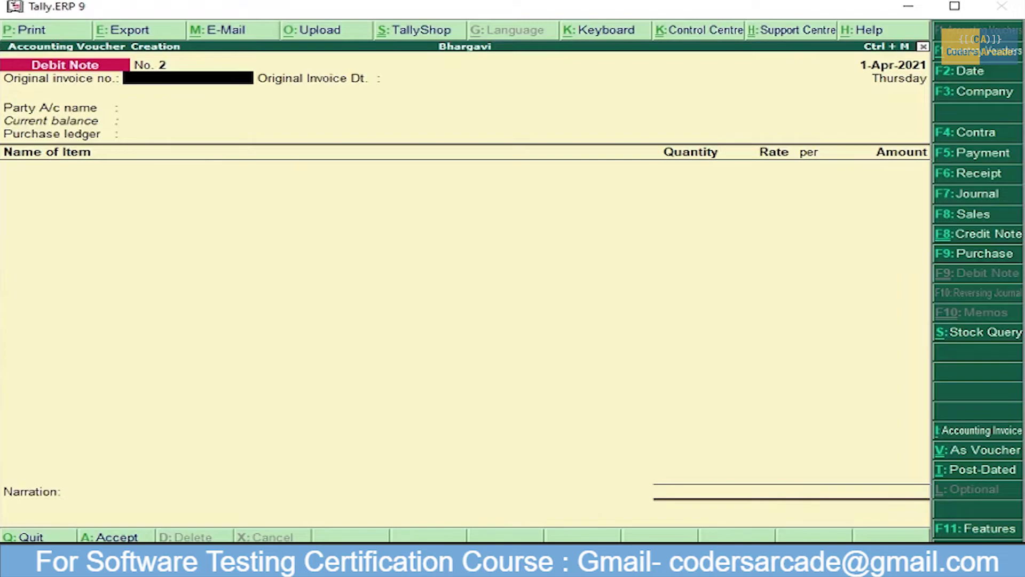
key(F8)
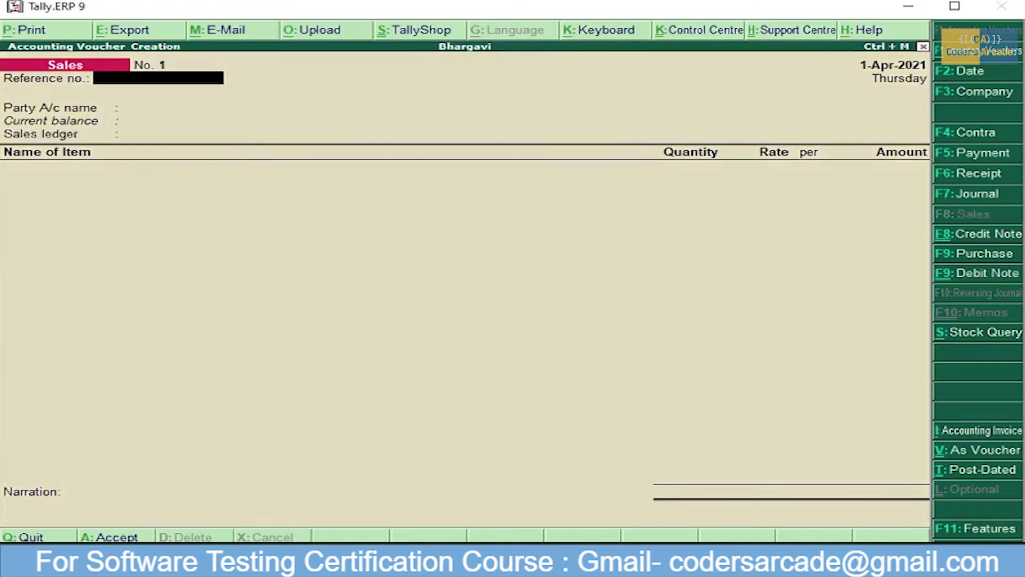
key(Return)
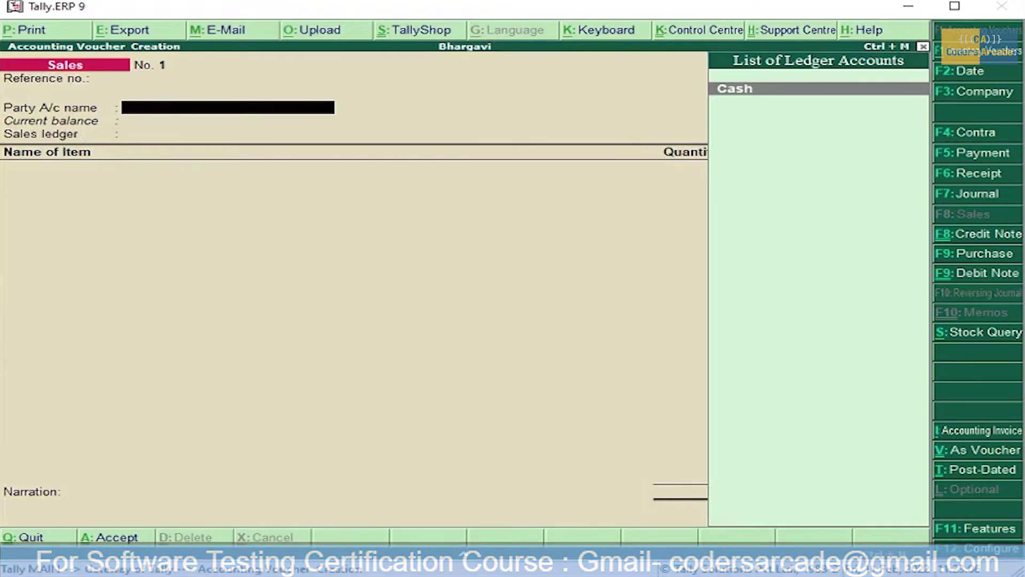
key(Return)
key(Return)
key(Return)
key(Return)
key(Return)
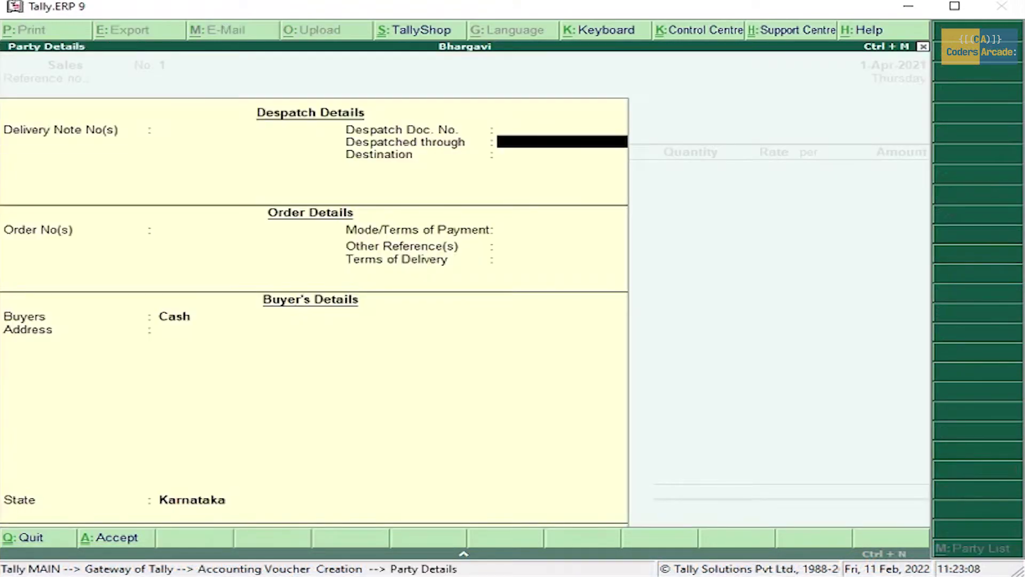
key(Return)
key(Return)
key(Return)
key(Return)
key(Return)
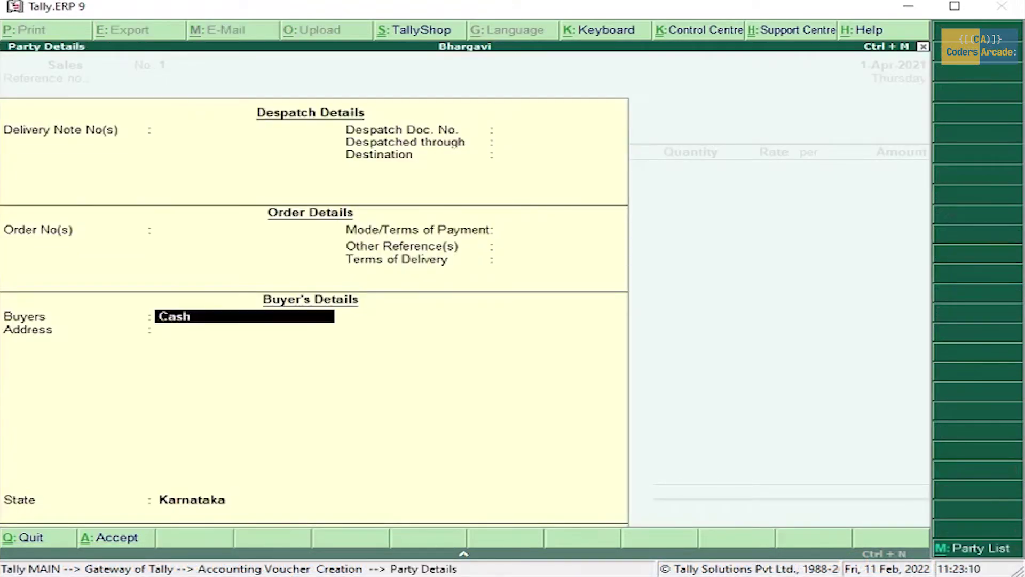
key(Return)
key(Return)
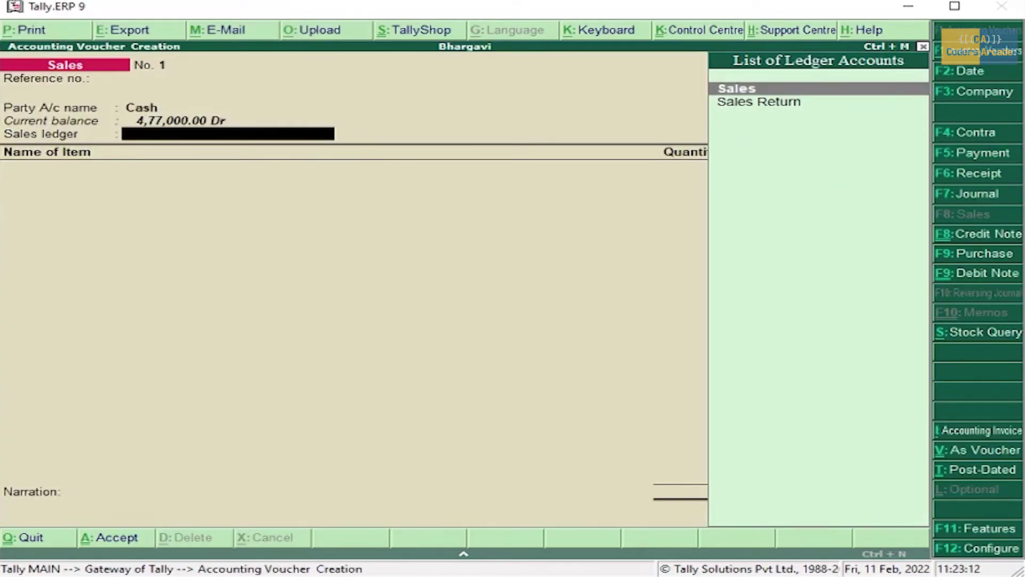
key(Return)
Step: Add Computer to the sale: 12 sets at 25,000.00
text(Com)
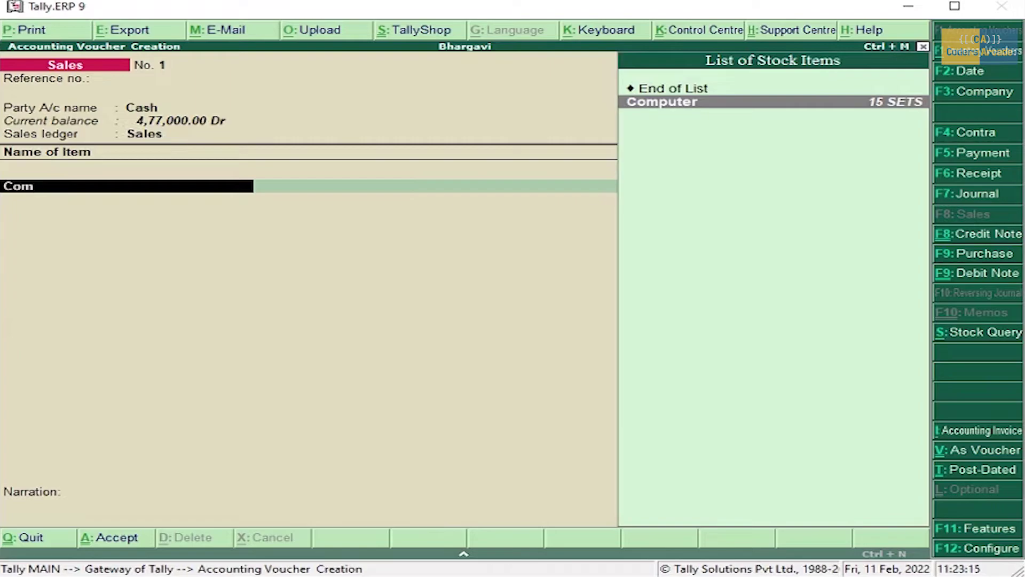
key(Return)
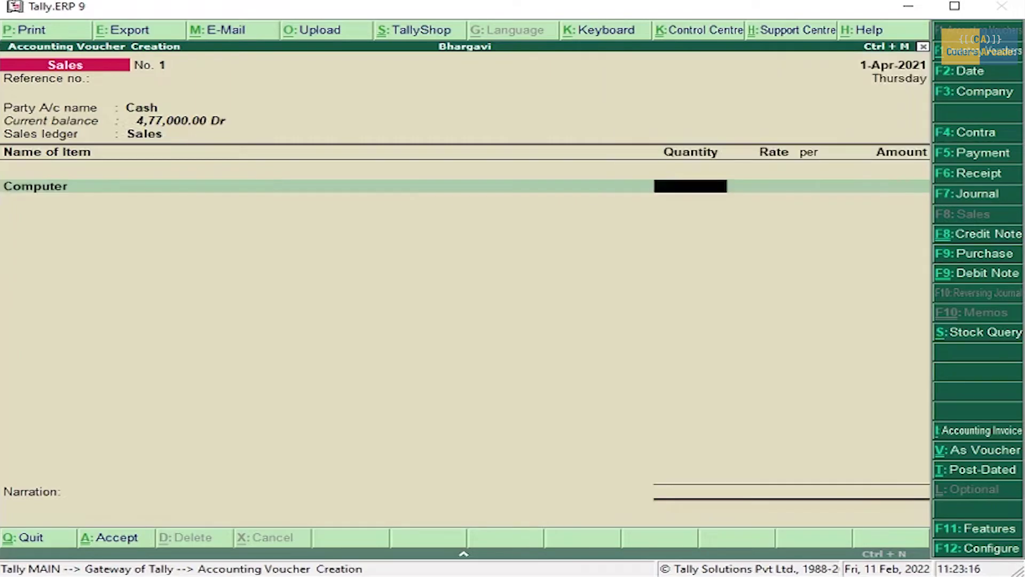
text(12)
key(Return)
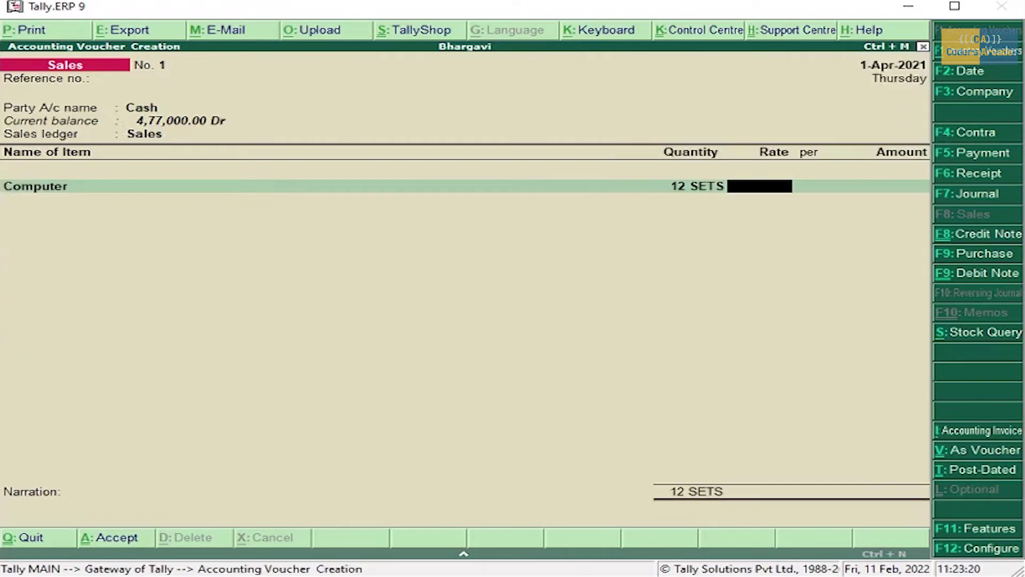
text(25000)
key(Return)
key(Return)
Step: Add Pendrive: 43 numbers at 550, keeping the quantity despite the negative stock warning
key(Return)
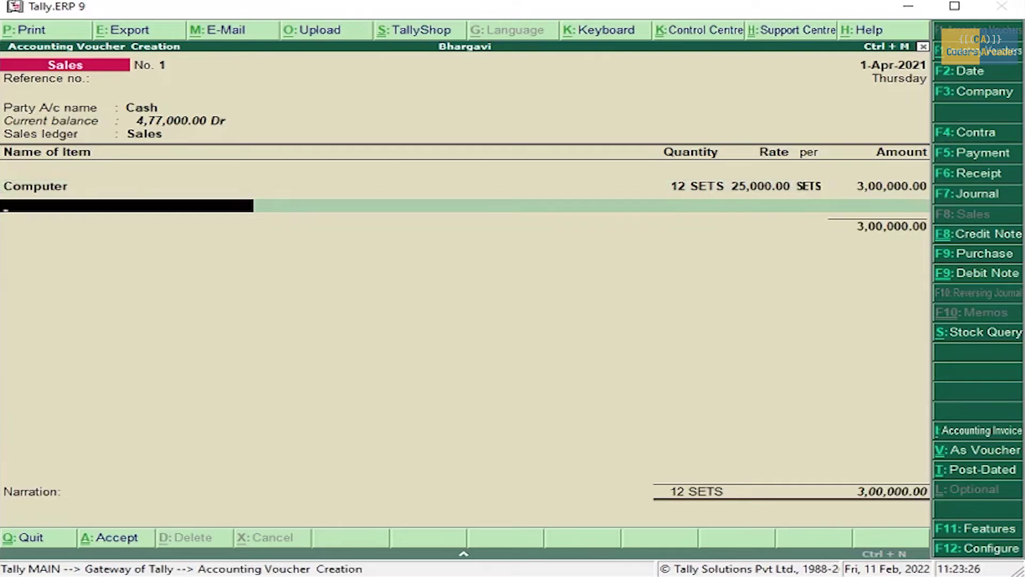
text(P)
key(Return)
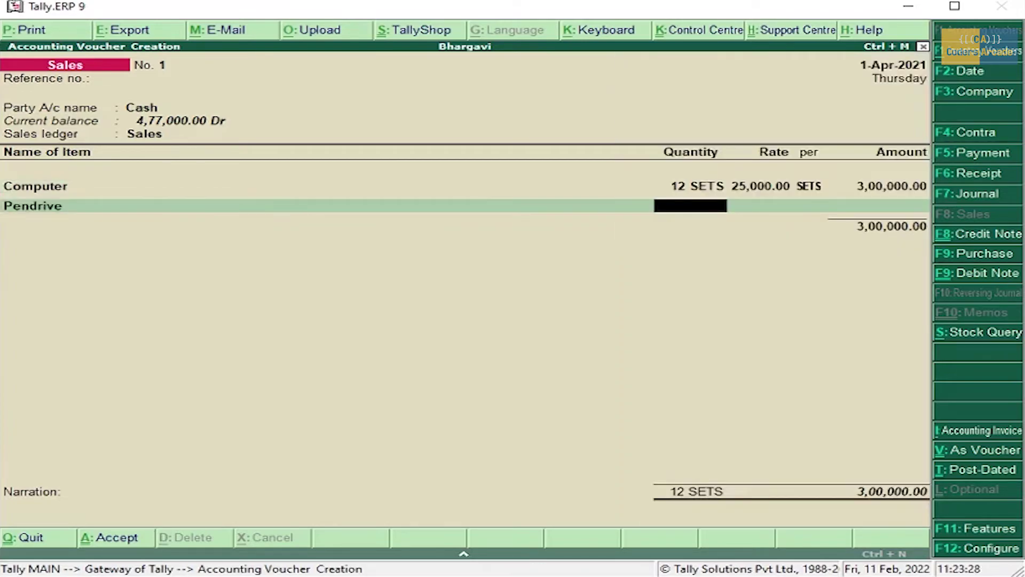
text(43)
key(Return)
key(Return)
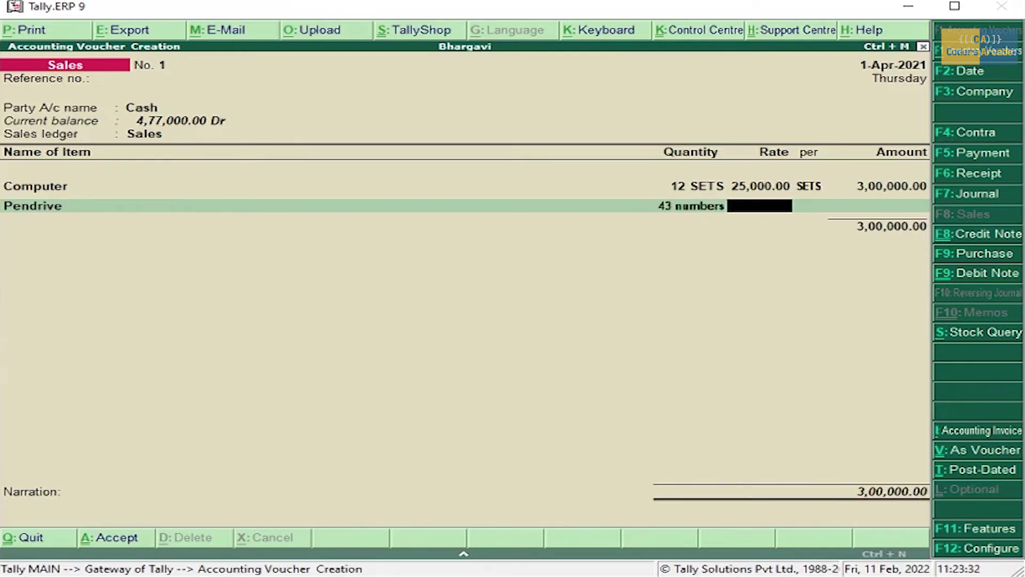
text(550)
key(Return)
key(Return)
key(Return)
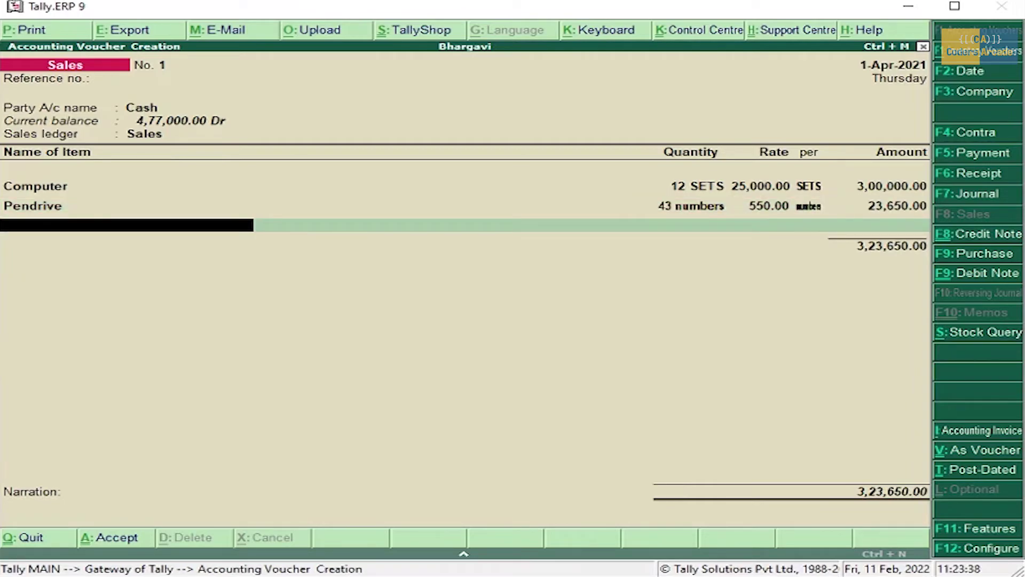
Step: Add Headphone 30 sets at 350 and end the item list
text(H)
key(Return)
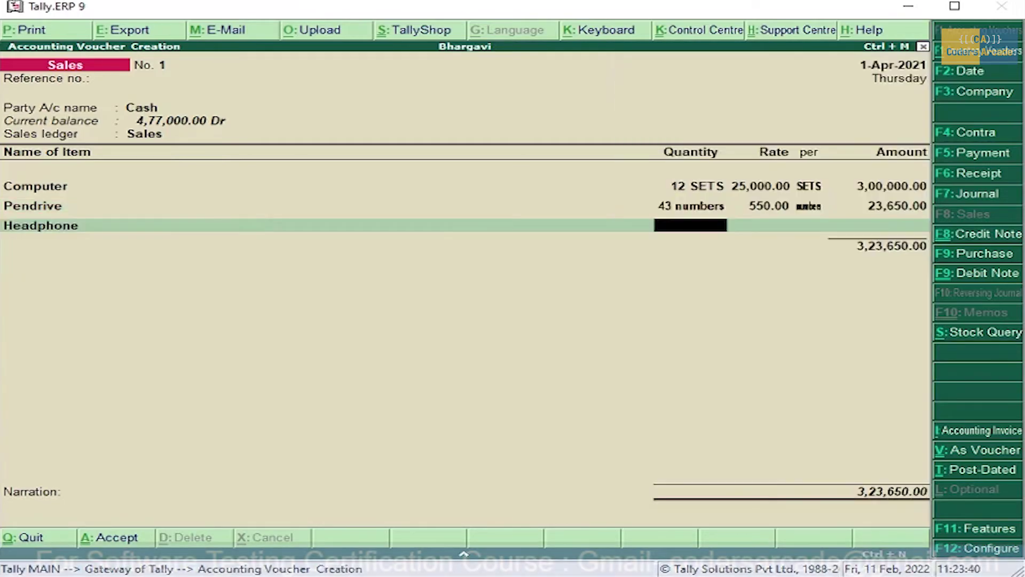
text(6)
key(BackSpace)
text(30)
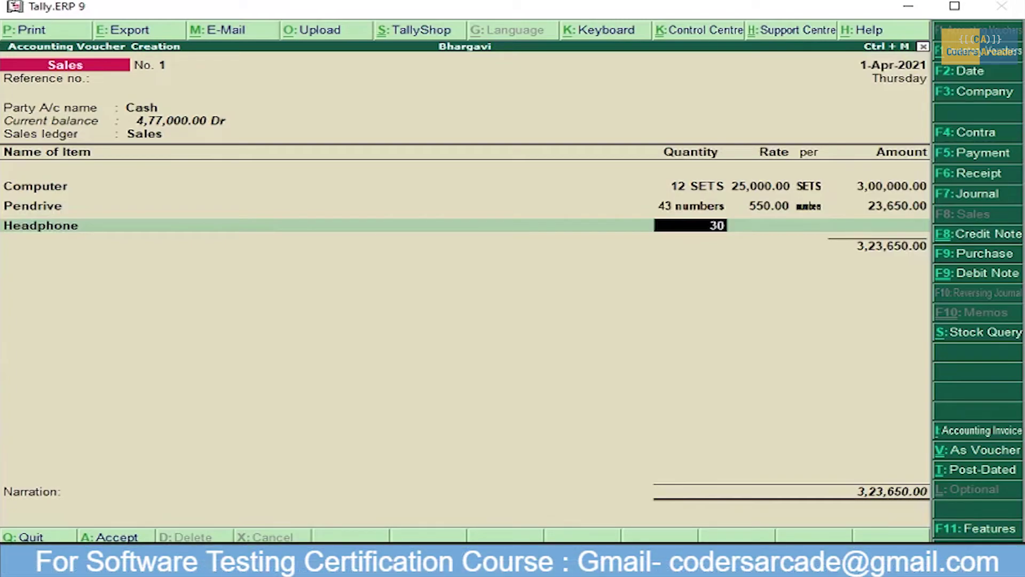
key(Return)
key(Return)
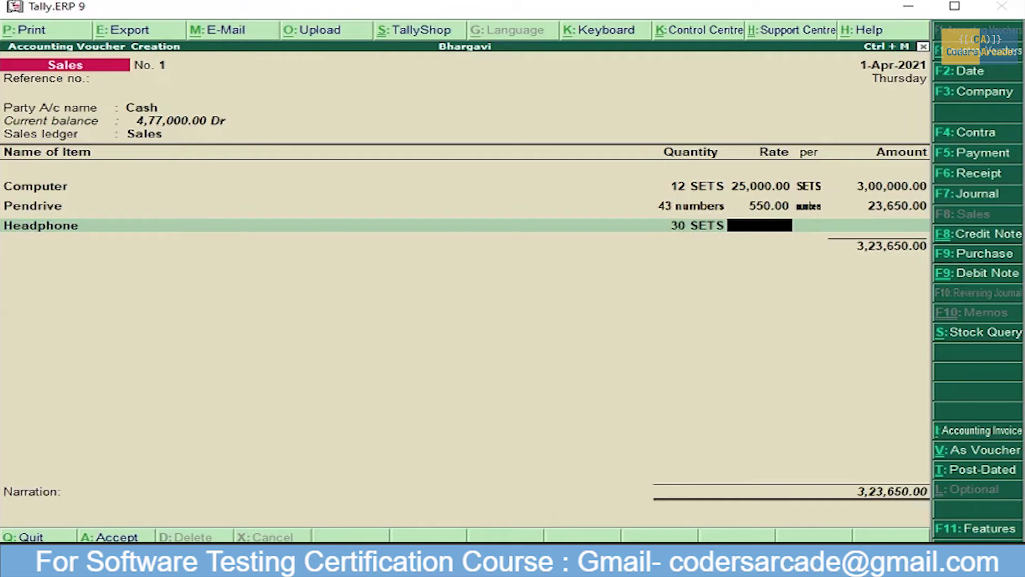
text(354)
key(BackSpace)
text(0)
key(Return)
key(Return)
key(Return)
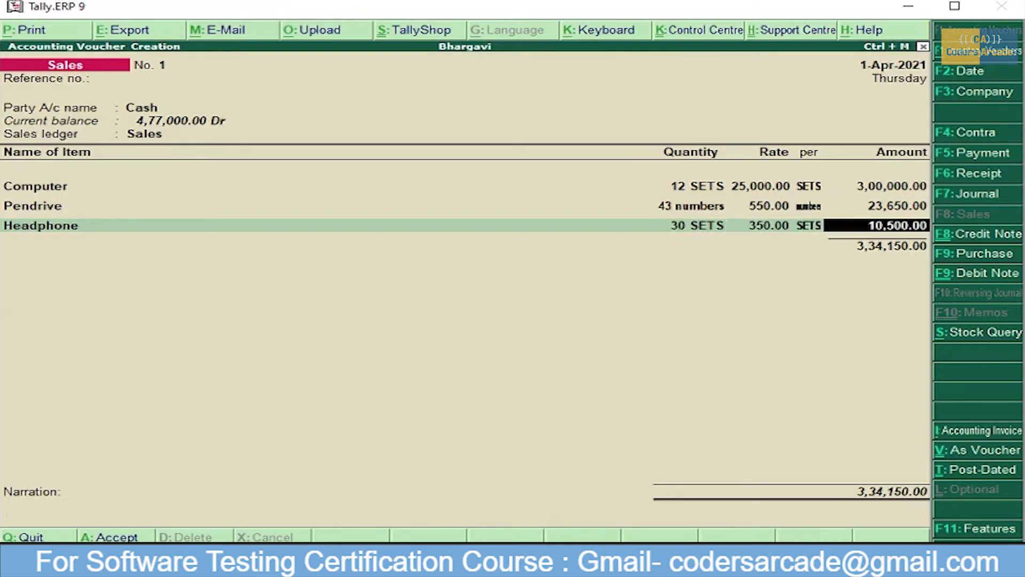
key(Return)
key(Return)
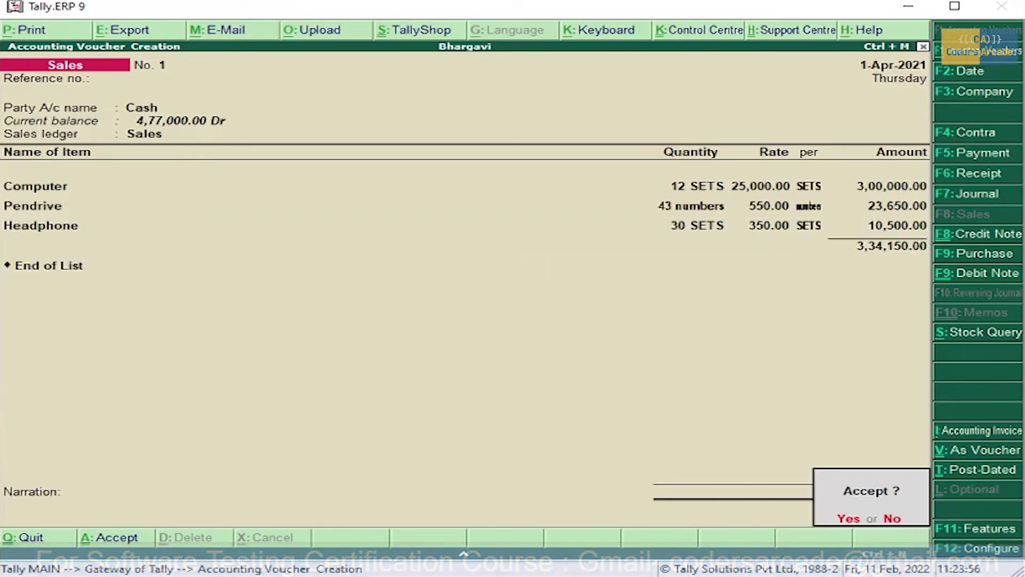
Step: Accept Sales voucher No. 1 for 3,34,150.00 with Yes
key(y)
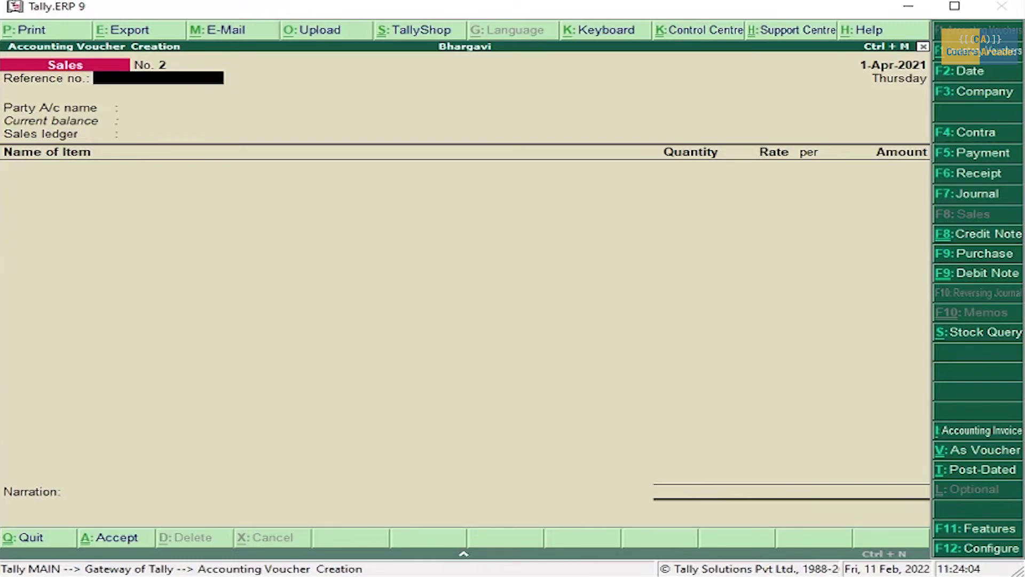
Step: Start Credit Note No. 1 against Cash with Sales Return as the sales ledger
key(ctrl+F8)
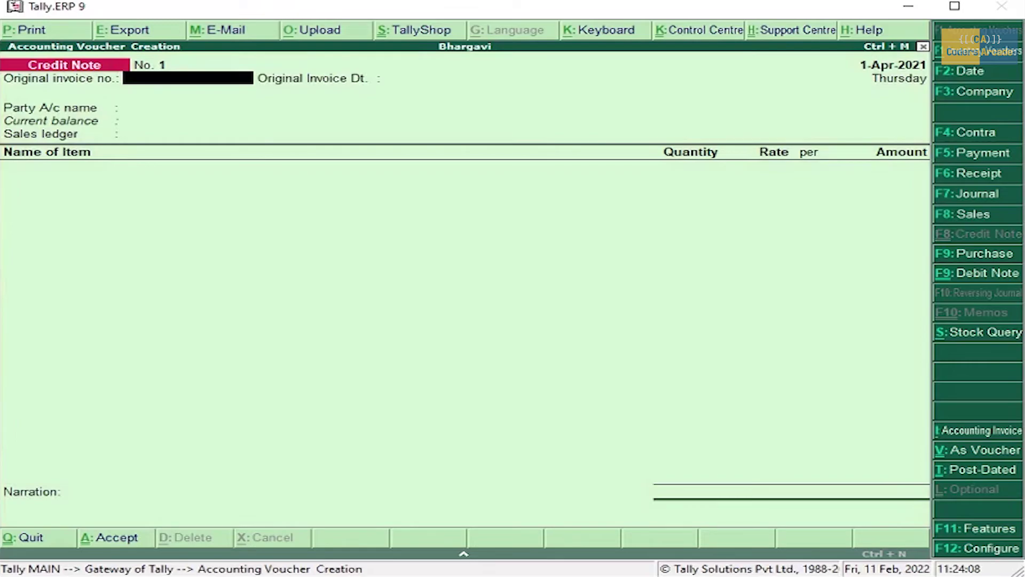
key(Return)
key(Return)
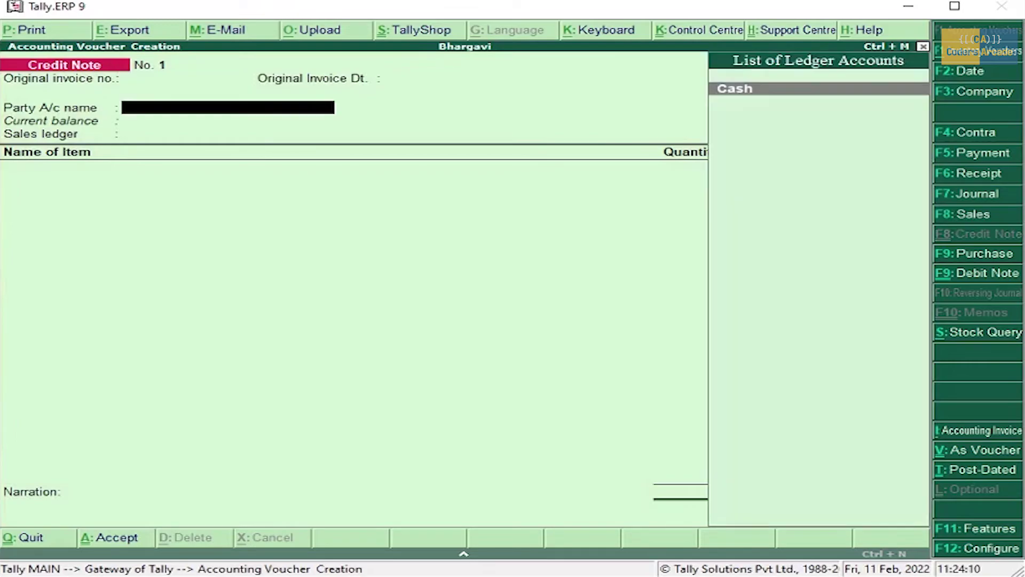
key(Return)
key(Return)
key(Return)
key(Return)
key(Return)
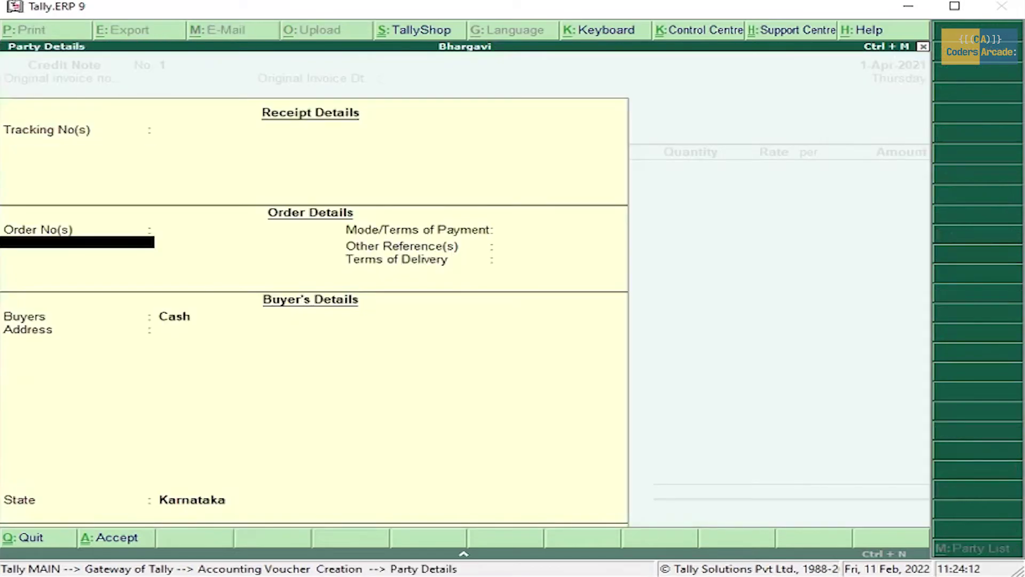
key(Return)
key(Return)
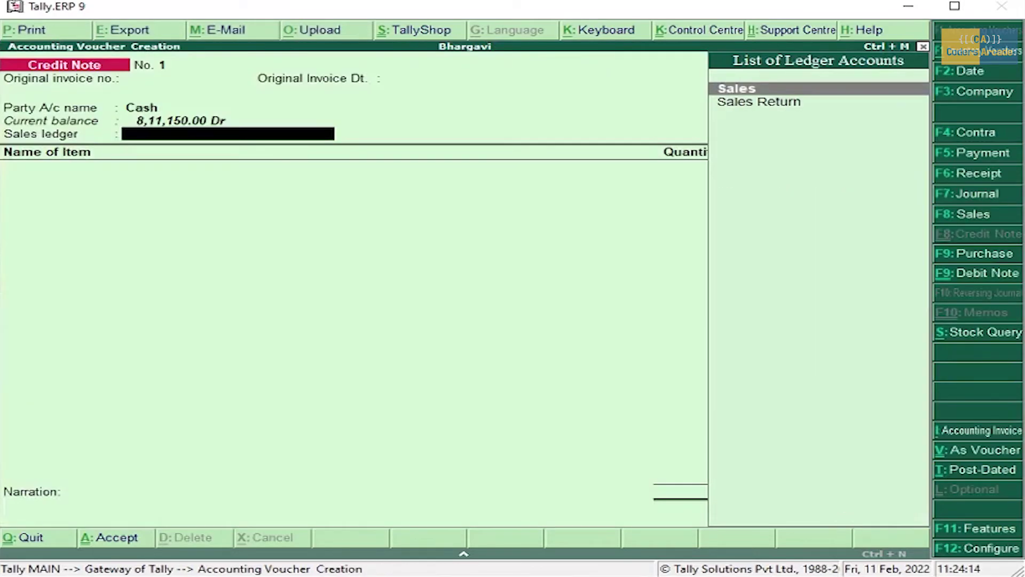
key(Down)
key(Return)
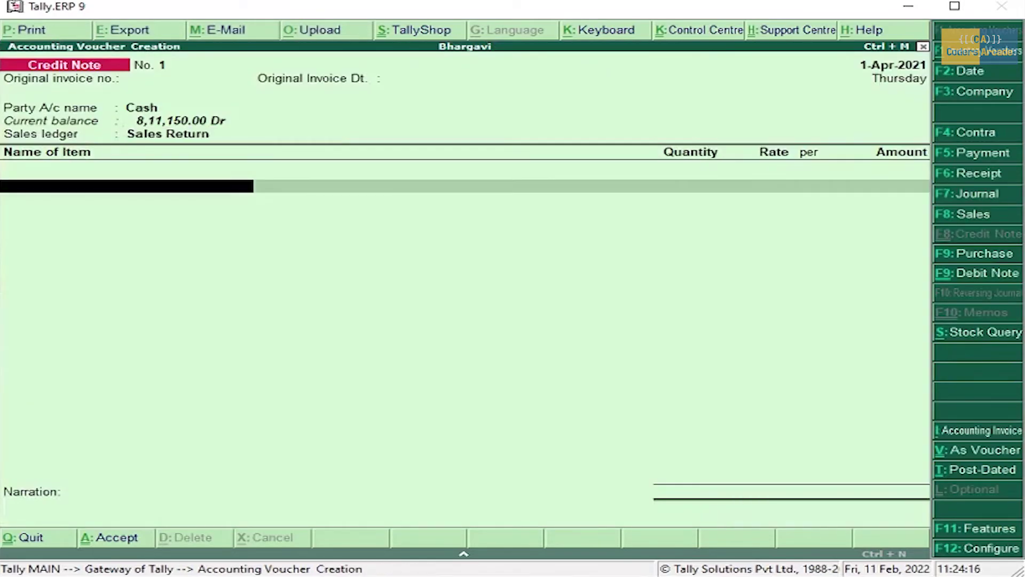
Step: Add returned Pendrive 10 at 550 and Computer 2 at 25,000
text(P)
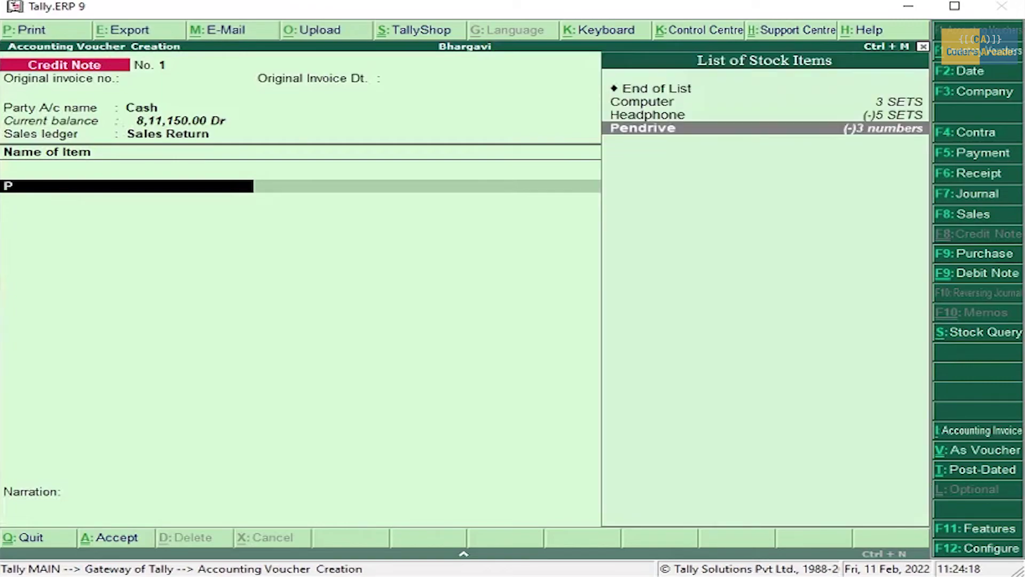
key(Return)
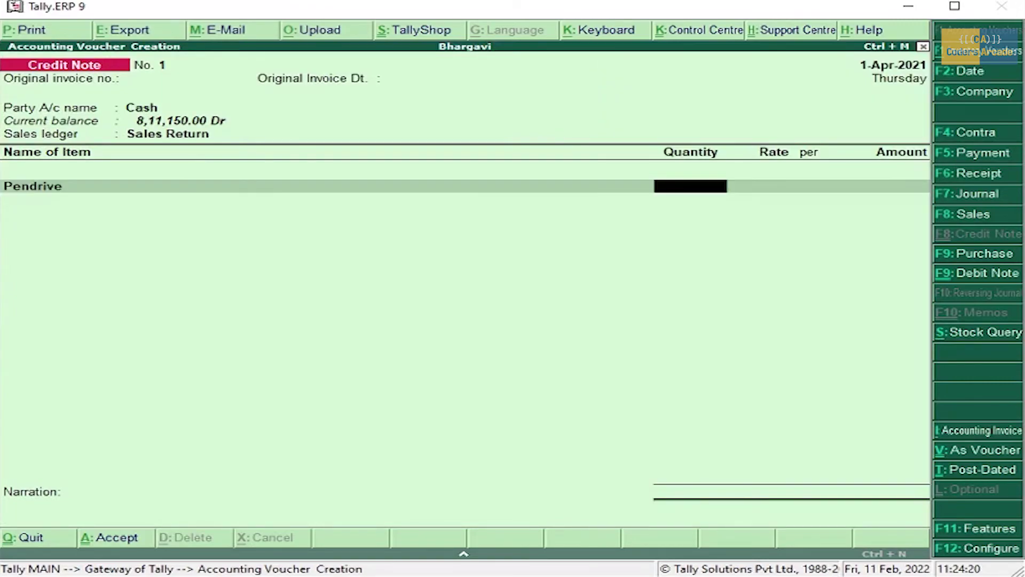
text(10)
key(Return)
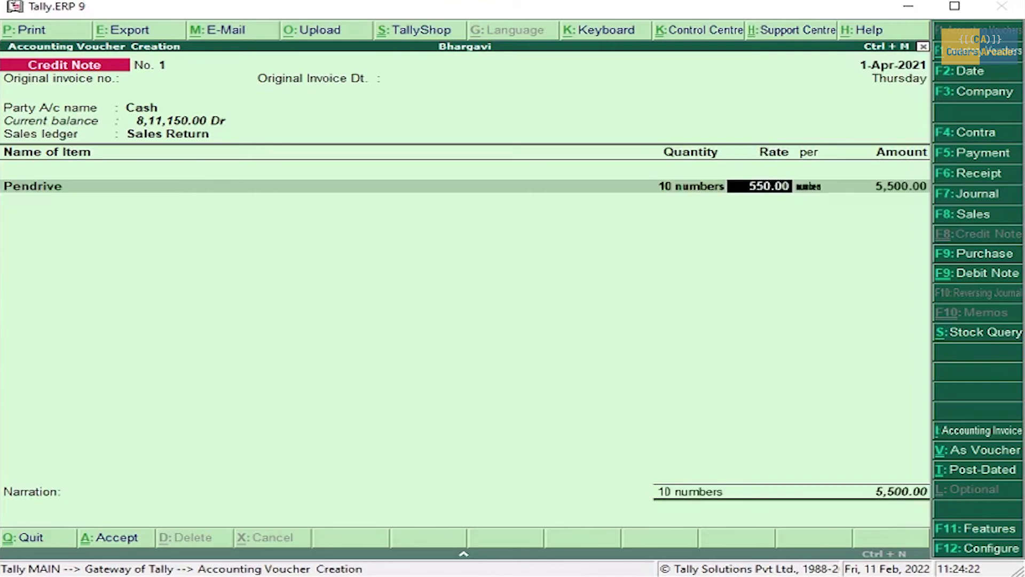
key(Return)
key(Return)
key(Return)
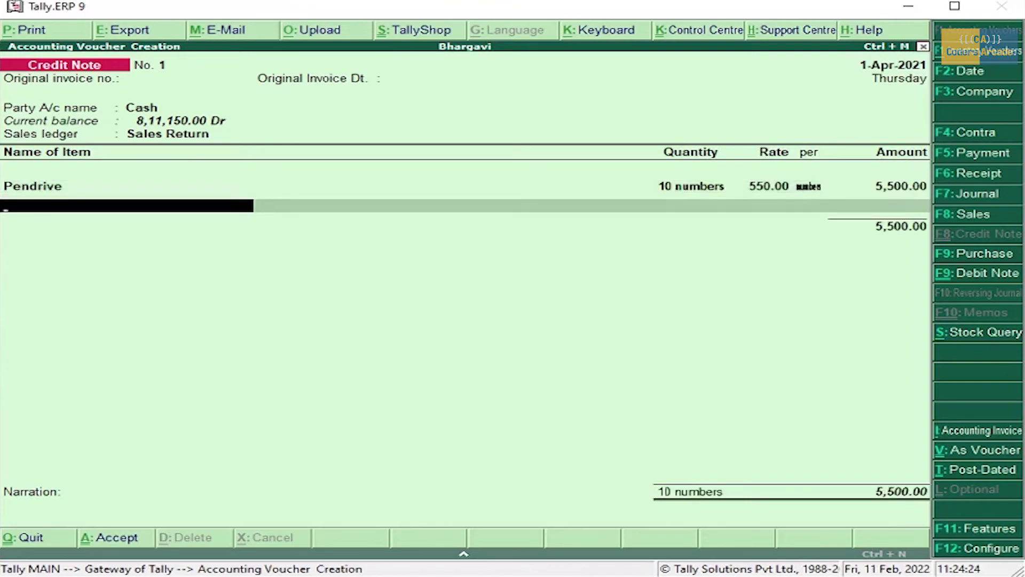
text(Computer)
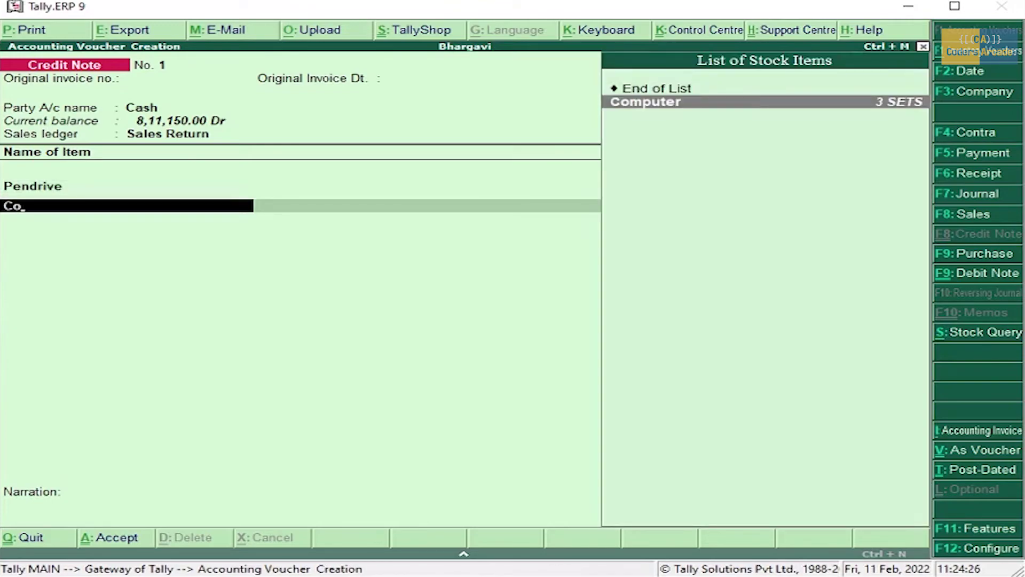
key(Return)
text(2 SETS)
key(Return)
key(Return)
key(Return)
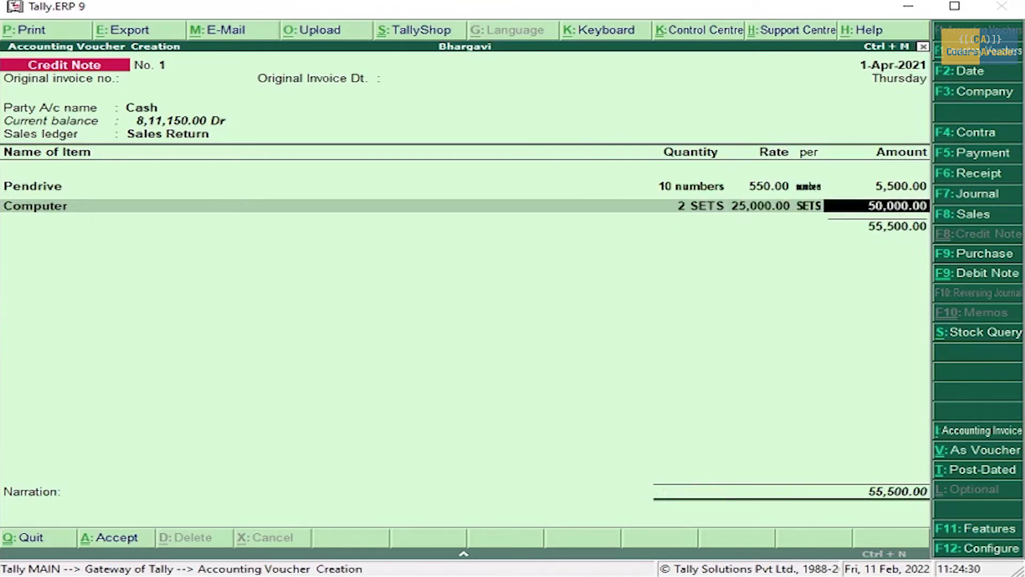
key(Return)
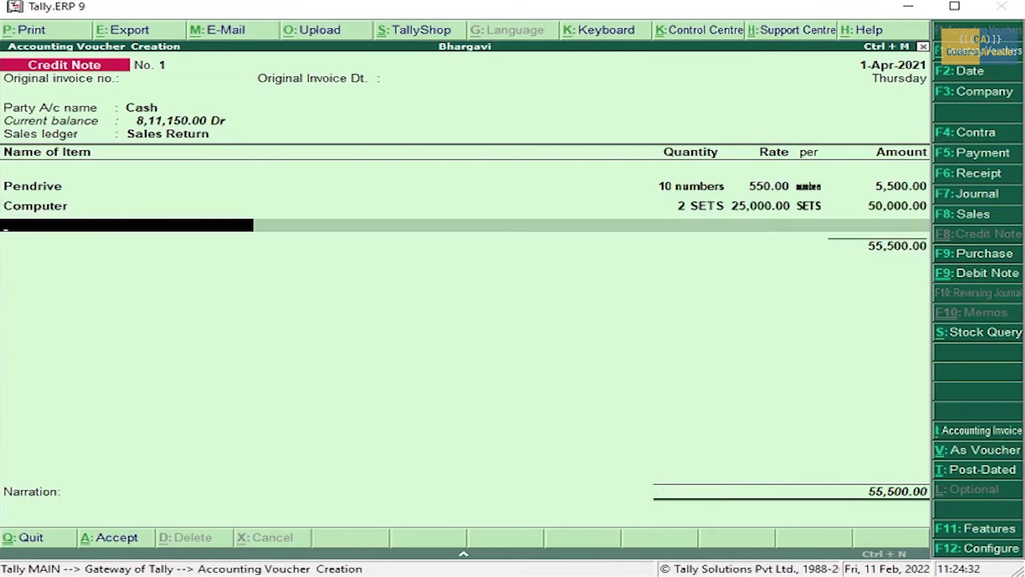
Step: Add 10 Headphones and save the 59,000.00 credit note, then leave voucher entry
text(H)
key(Return)
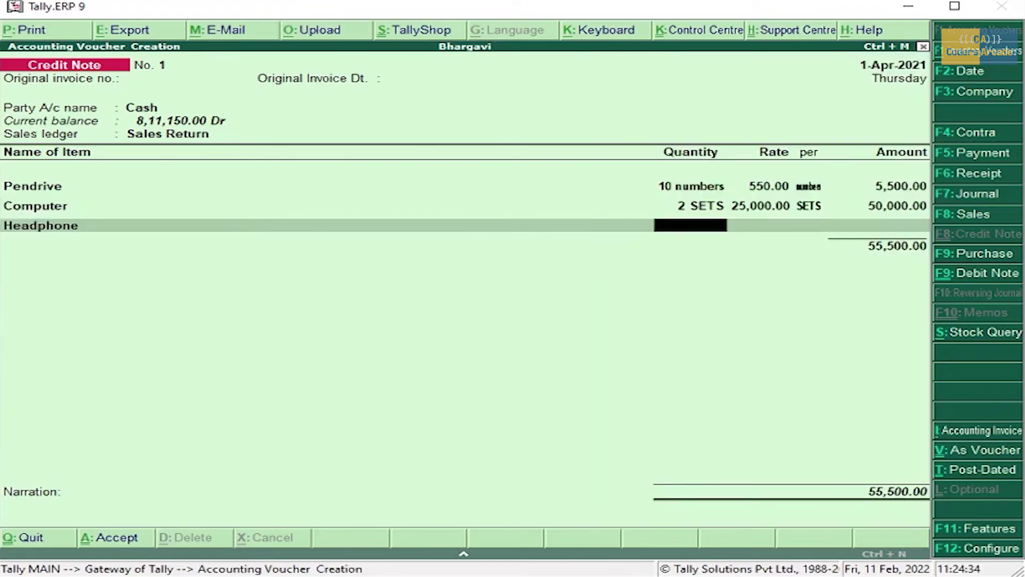
text(10)
key(Return)
key(Return)
key(Return)
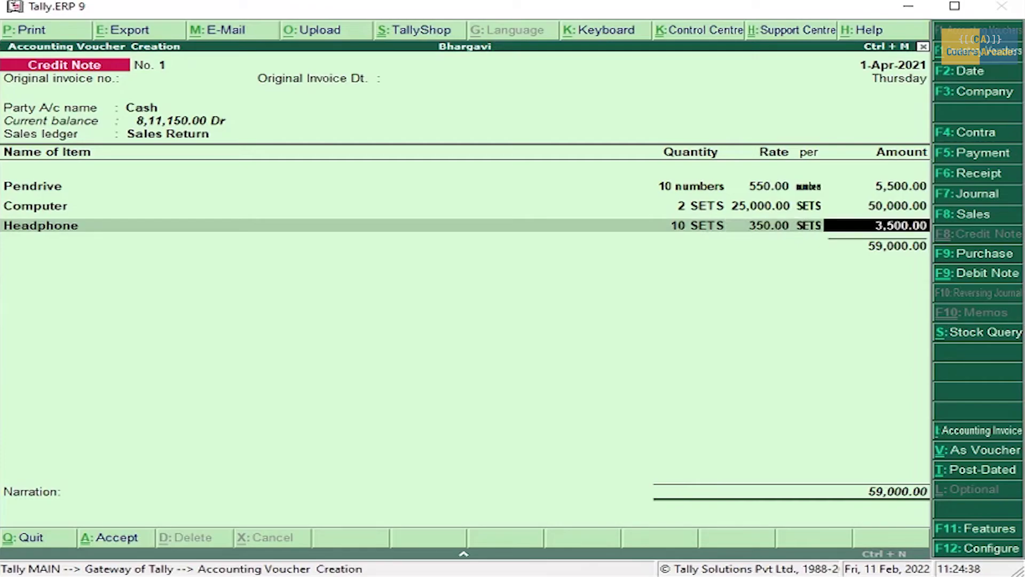
key(Return)
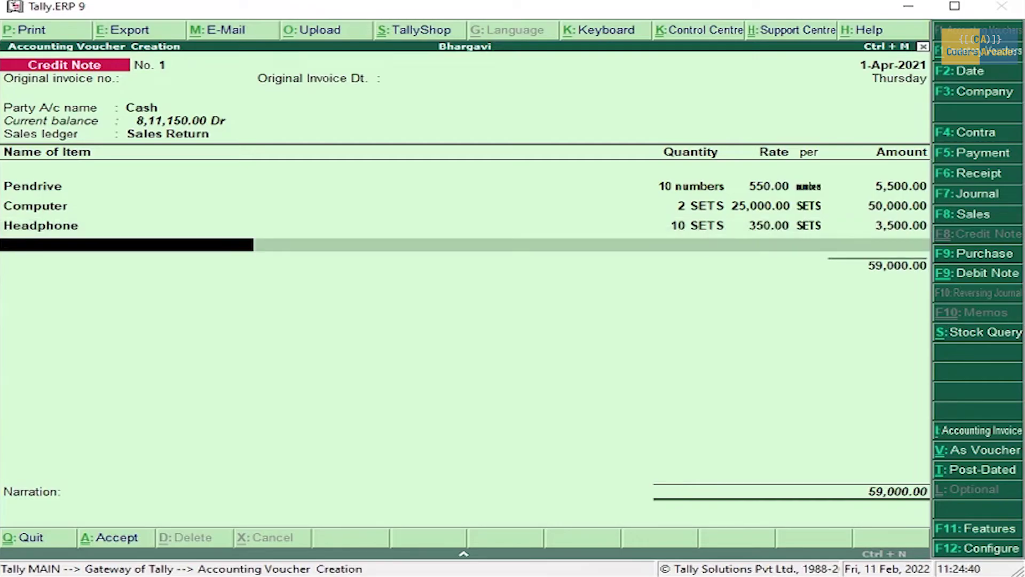
key(Return)
key(Return)
key(Return)
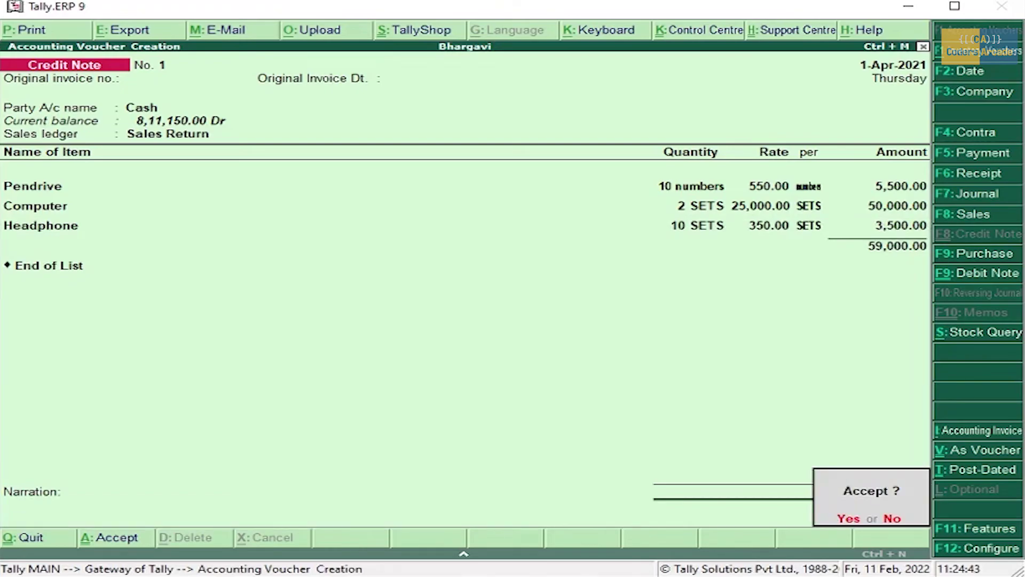
key(Return)
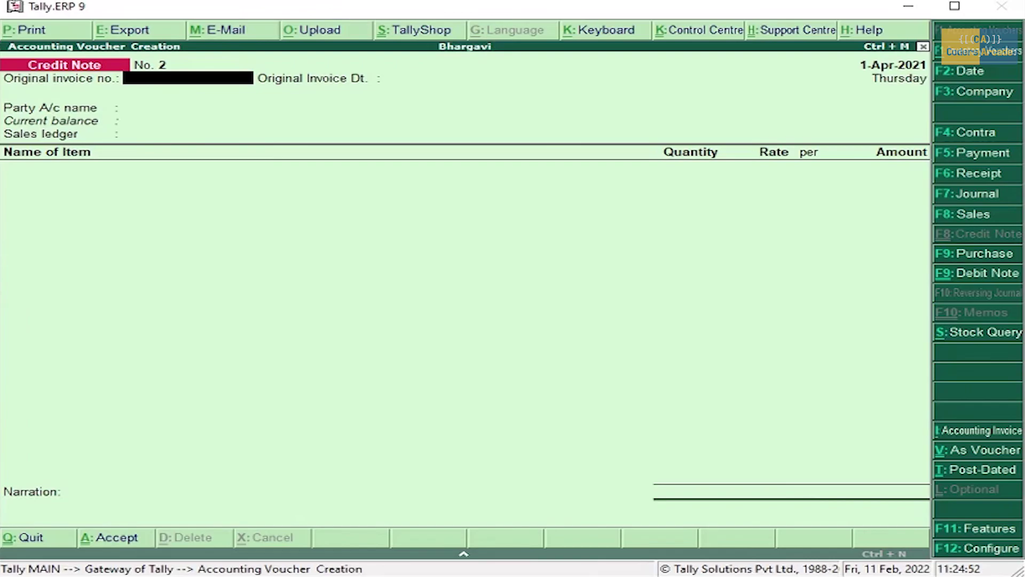
key(Escape)
Step: Quit to the main menu and open the Balance Sheet, then the Profit & Loss A/c
key(Return)
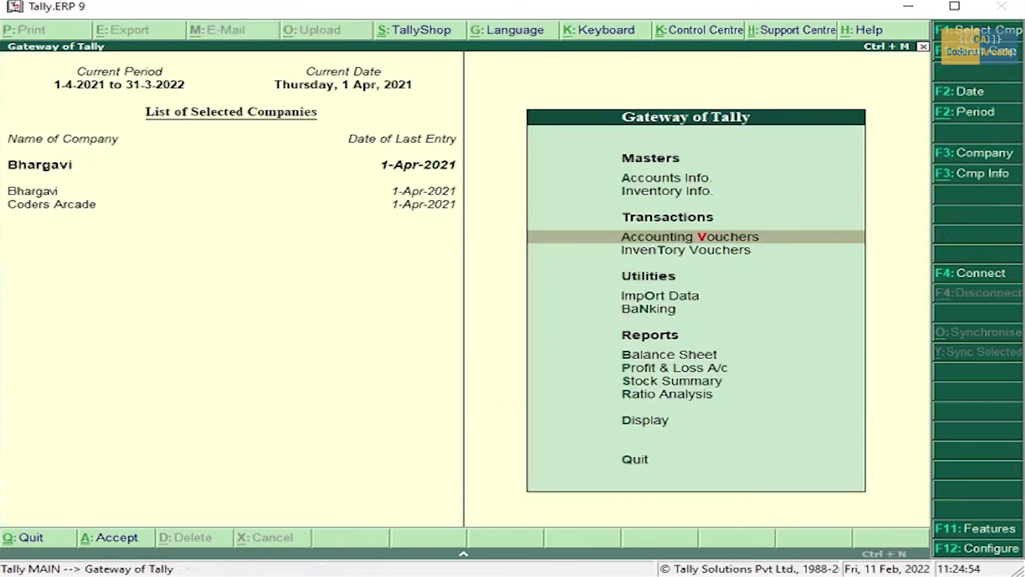
key(Down)
key(Down)
key(Down)
key(Down)
key(Return)
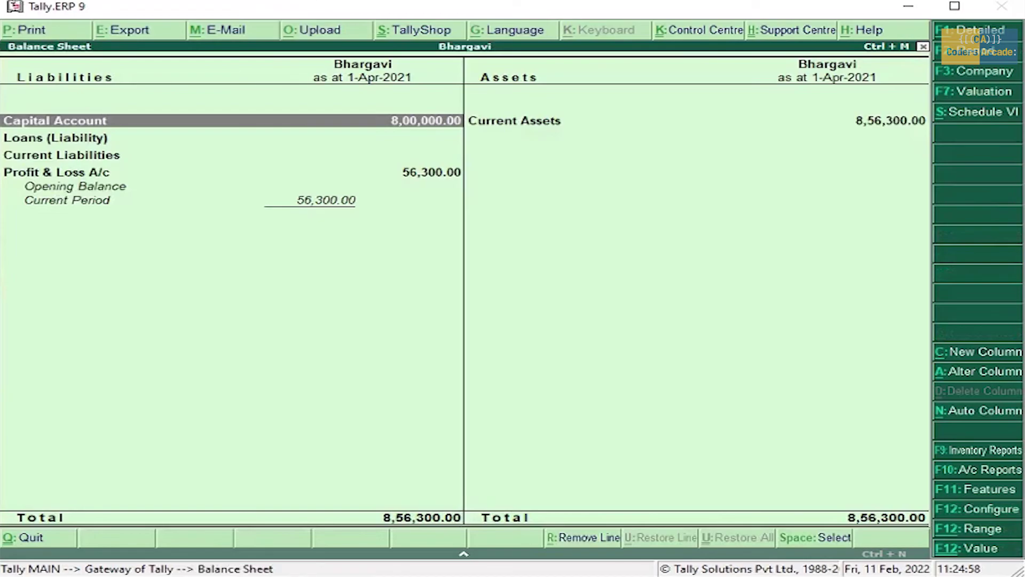
key(Down)
key(Down)
key(Down)
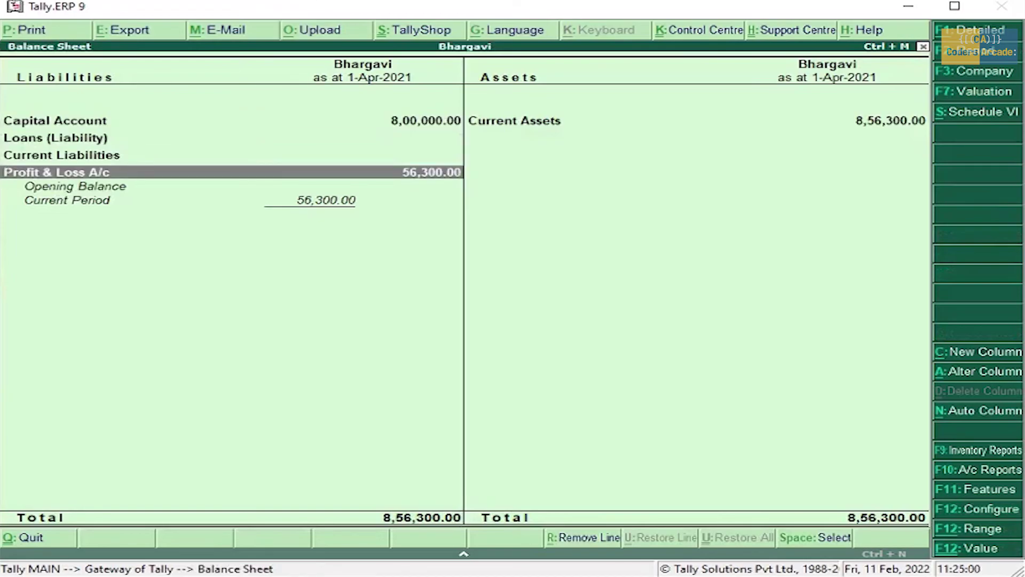
key(Return)
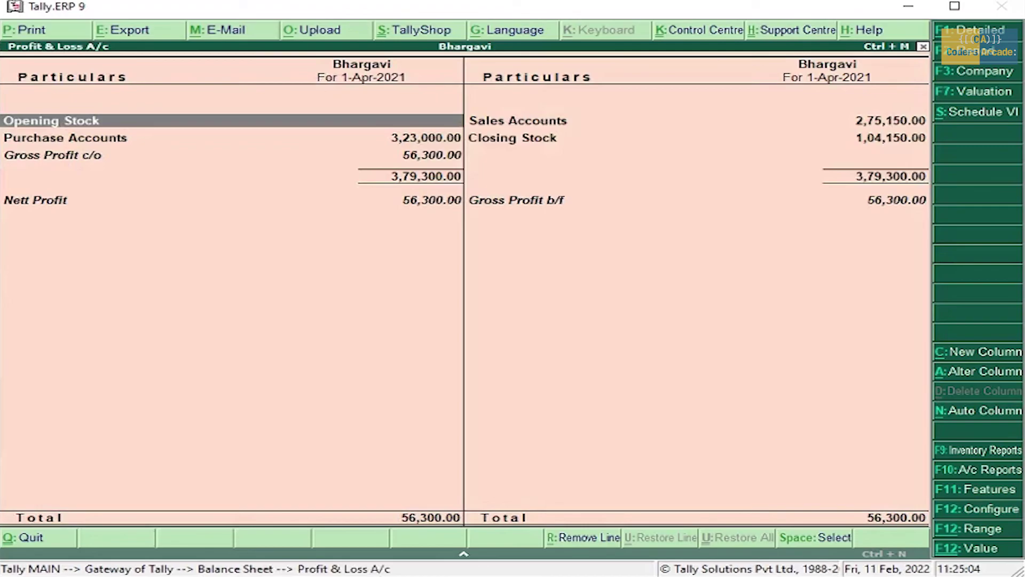
Step: View the stock summary behind Closing Stock and return to the Profit & Loss A/c
click(518, 121)
click(513, 138)
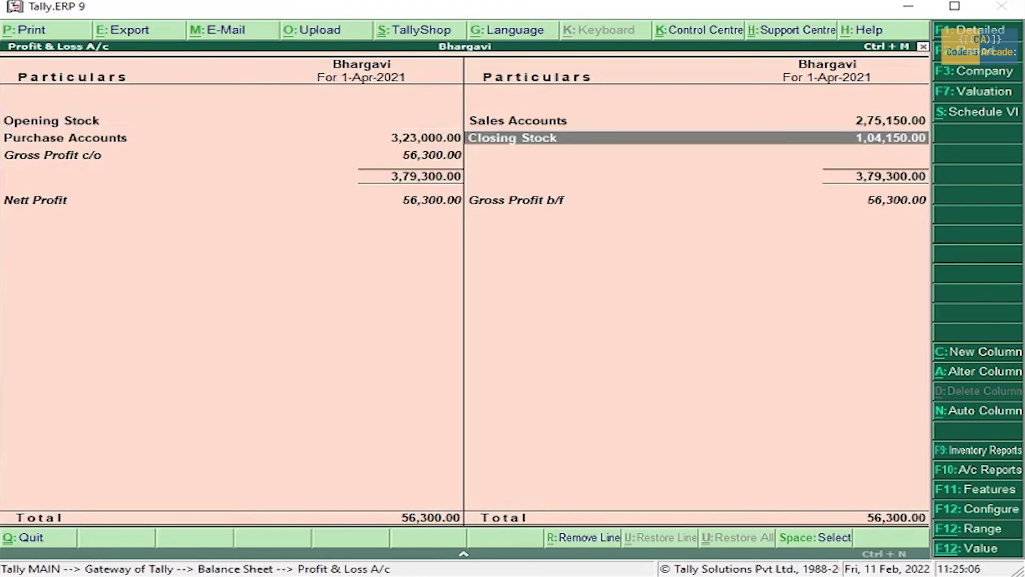
key(Return)
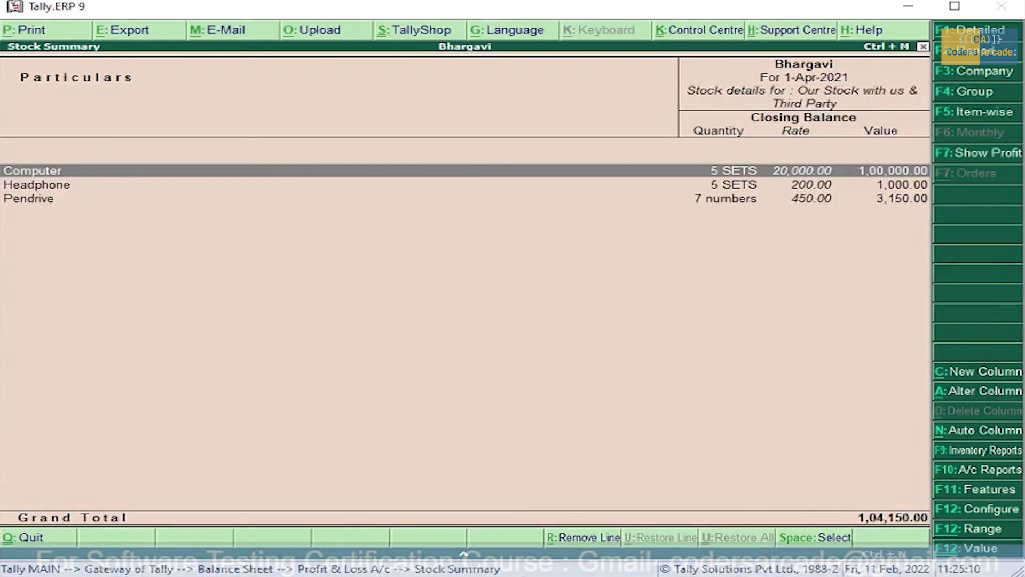
key(Escape)
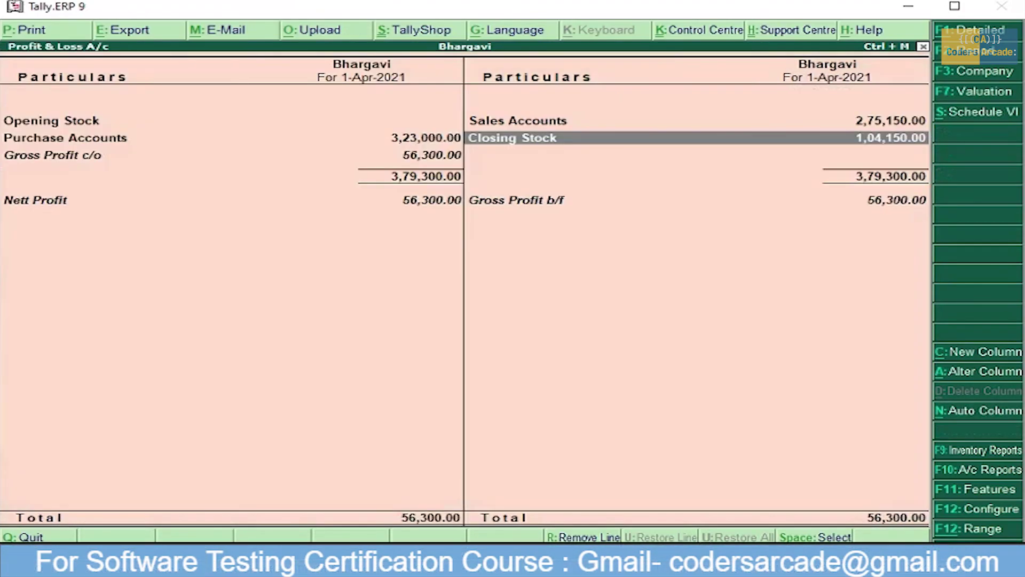